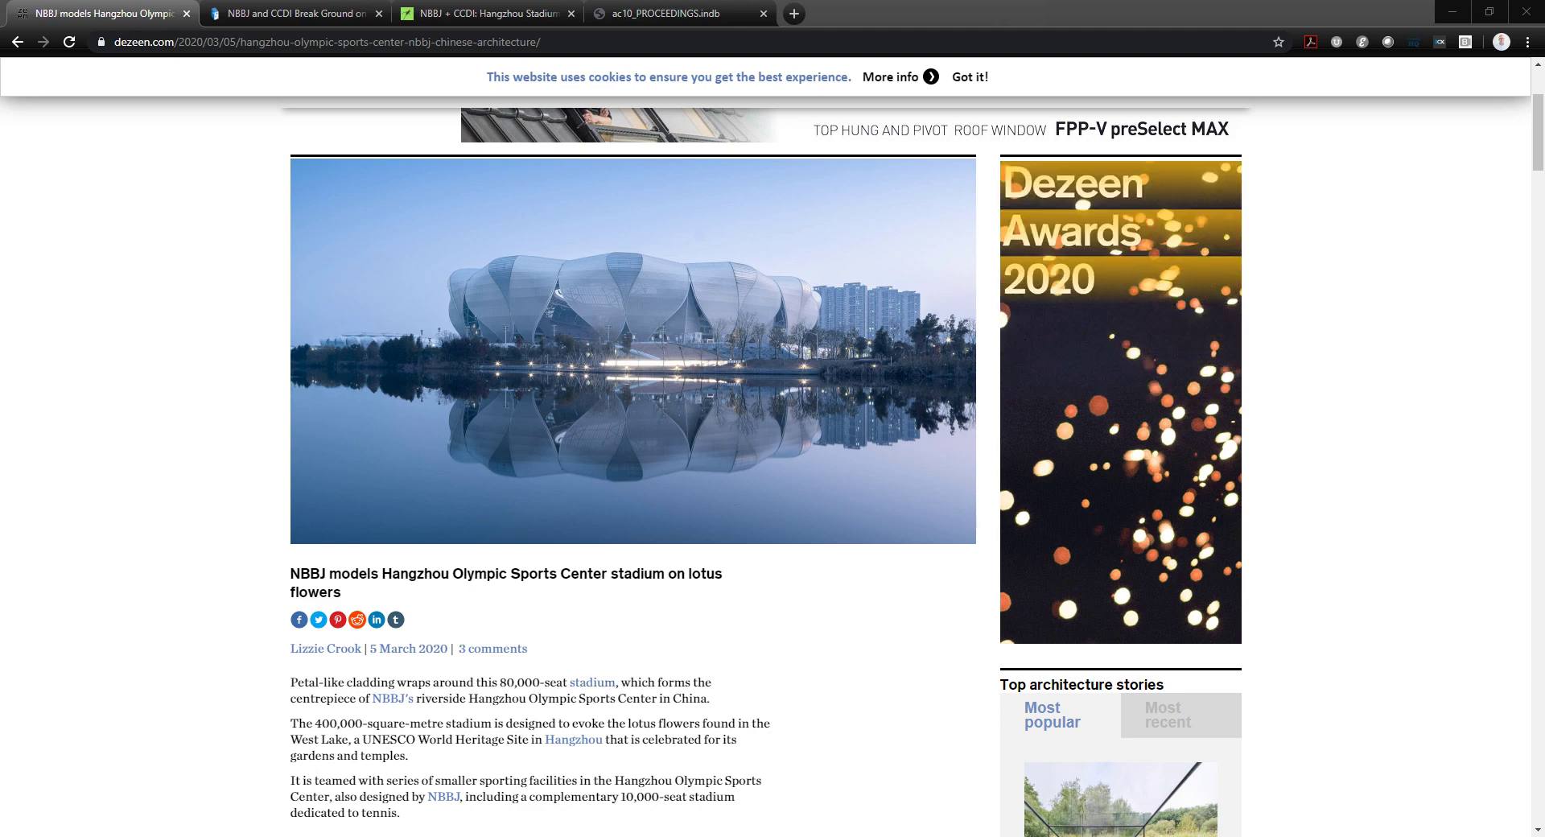
Look through the Dezeen article's photos and text on the Hangzhou Olympic Sports Center stadium, down to the close-up of the petal cladding
{"action": "scroll", "coordinate": [633, 483], "scroll_direction": "down", "scroll_amount": 6}
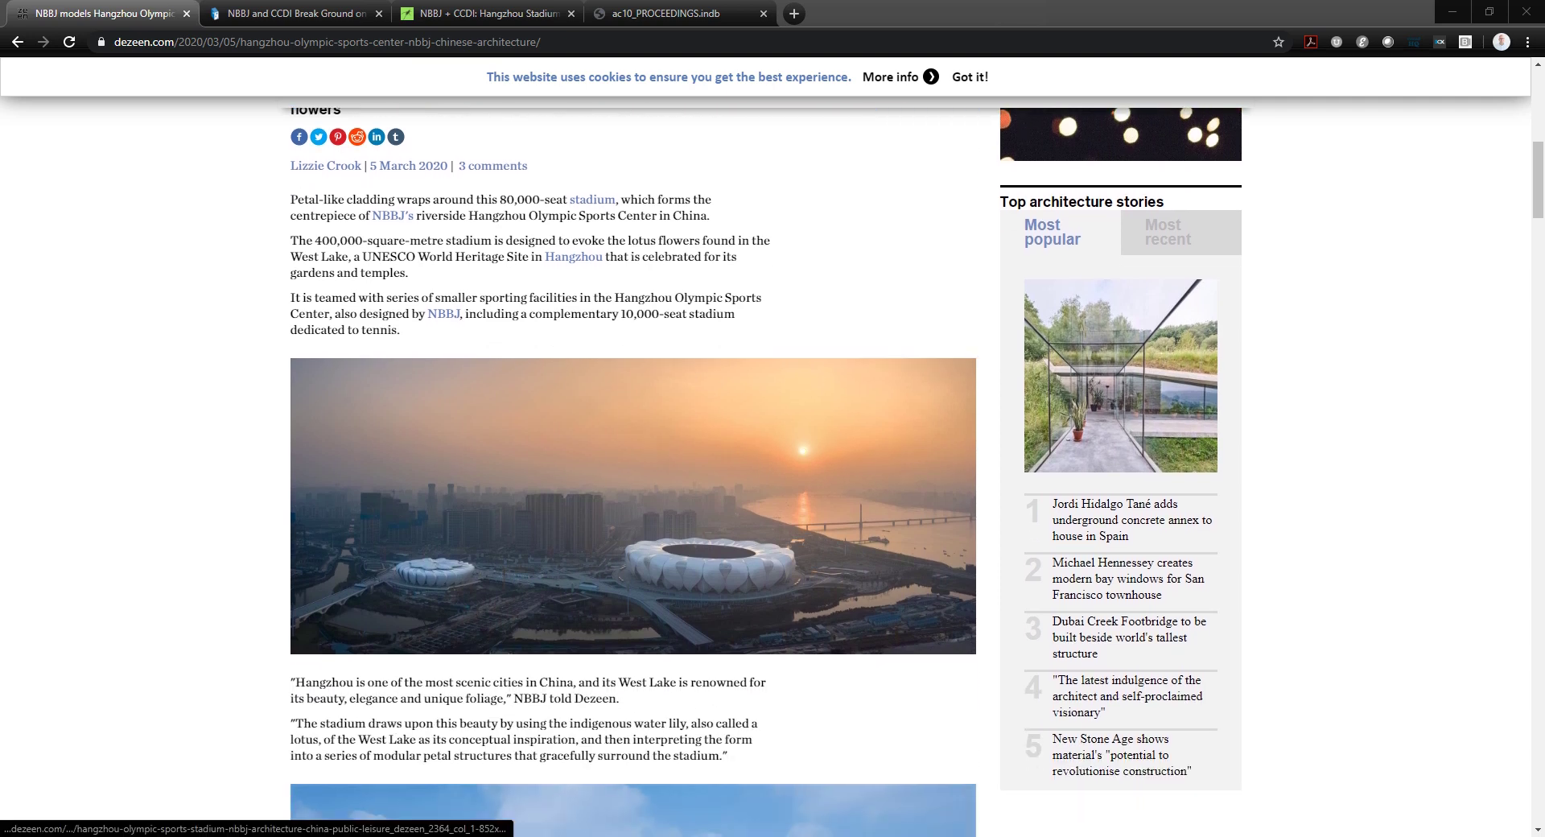
{"action": "scroll", "coordinate": [633, 483], "scroll_direction": "down", "scroll_amount": 1}
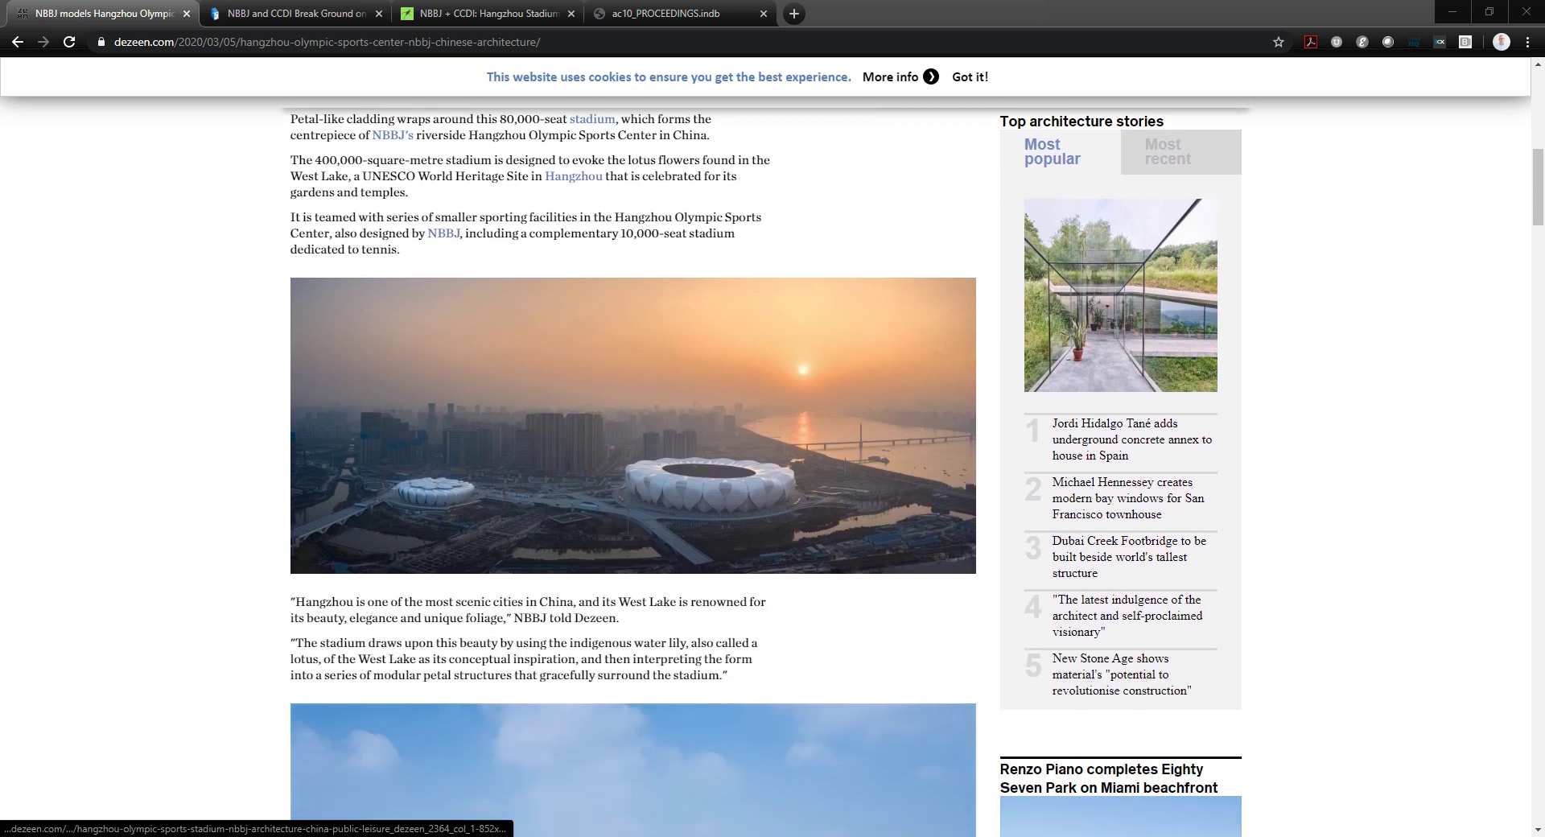
{"action": "scroll", "coordinate": [633, 483], "scroll_direction": "down", "scroll_amount": 6}
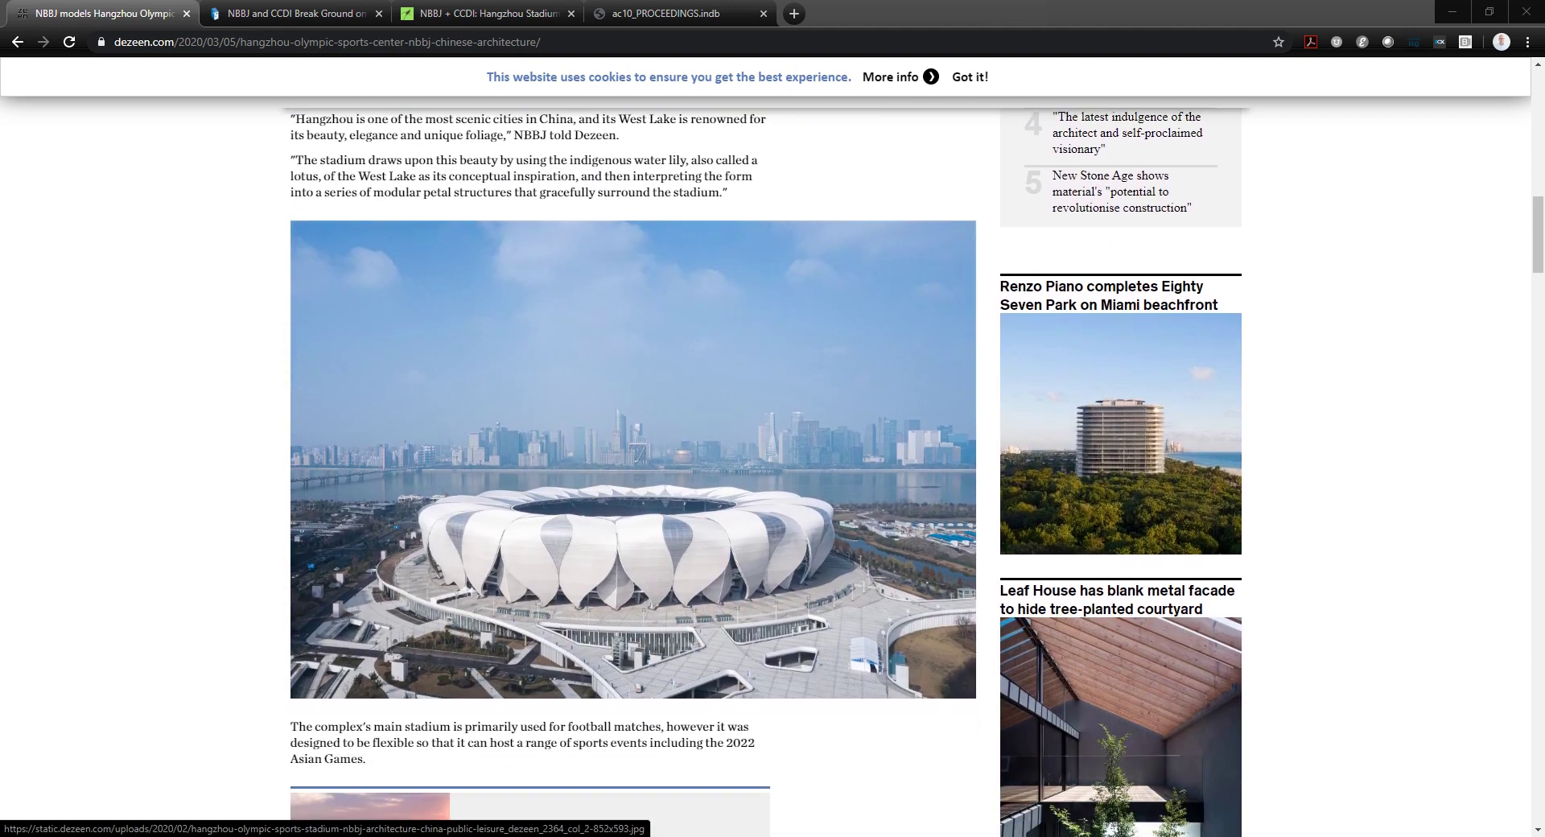
{"action": "scroll", "coordinate": [633, 483], "scroll_direction": "down", "scroll_amount": 2}
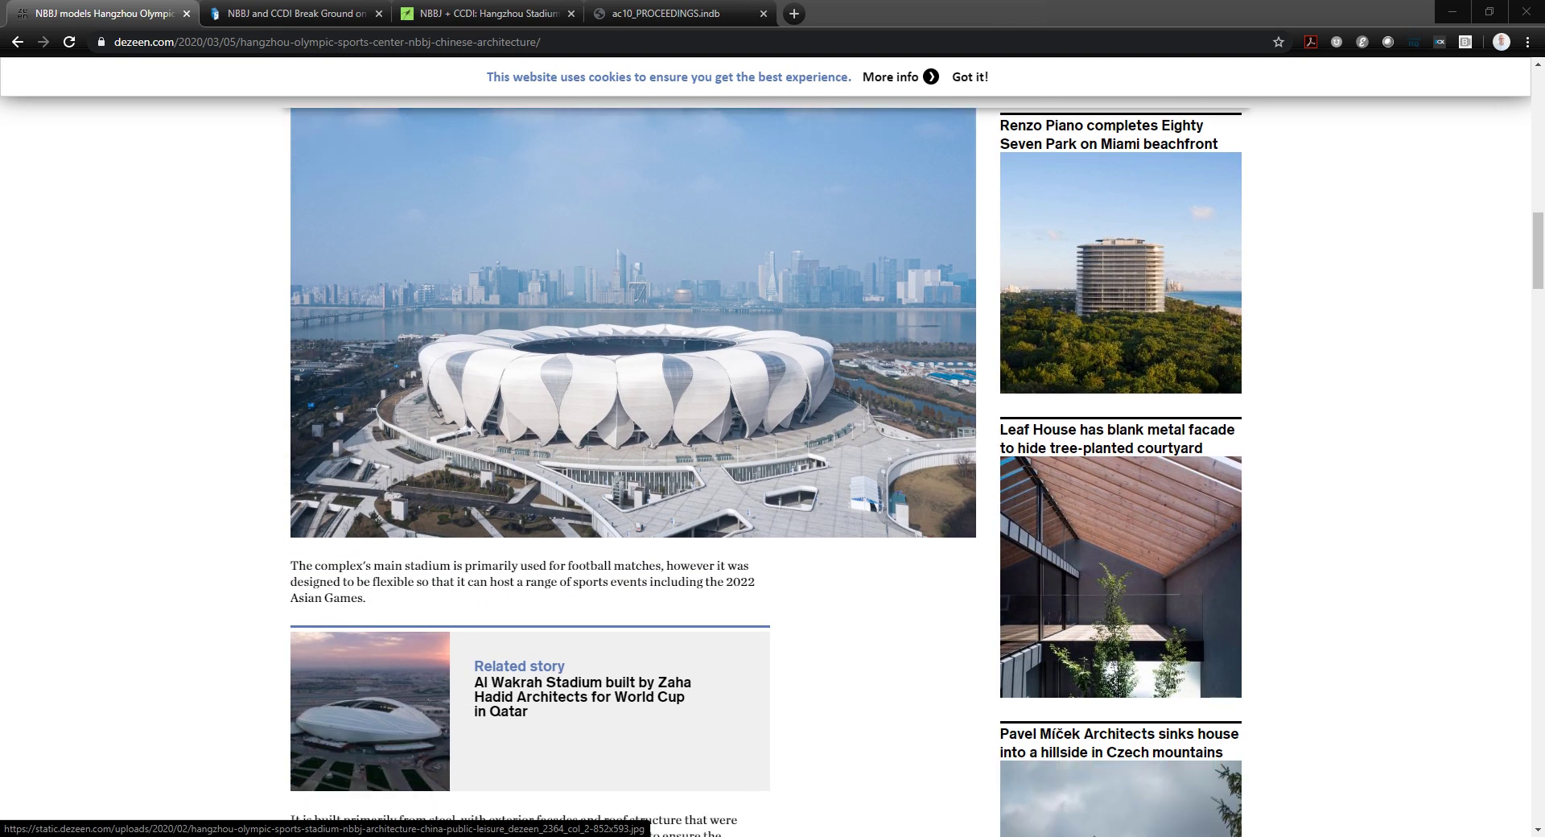
{"action": "scroll", "coordinate": [633, 403], "scroll_direction": "up", "scroll_amount": 1}
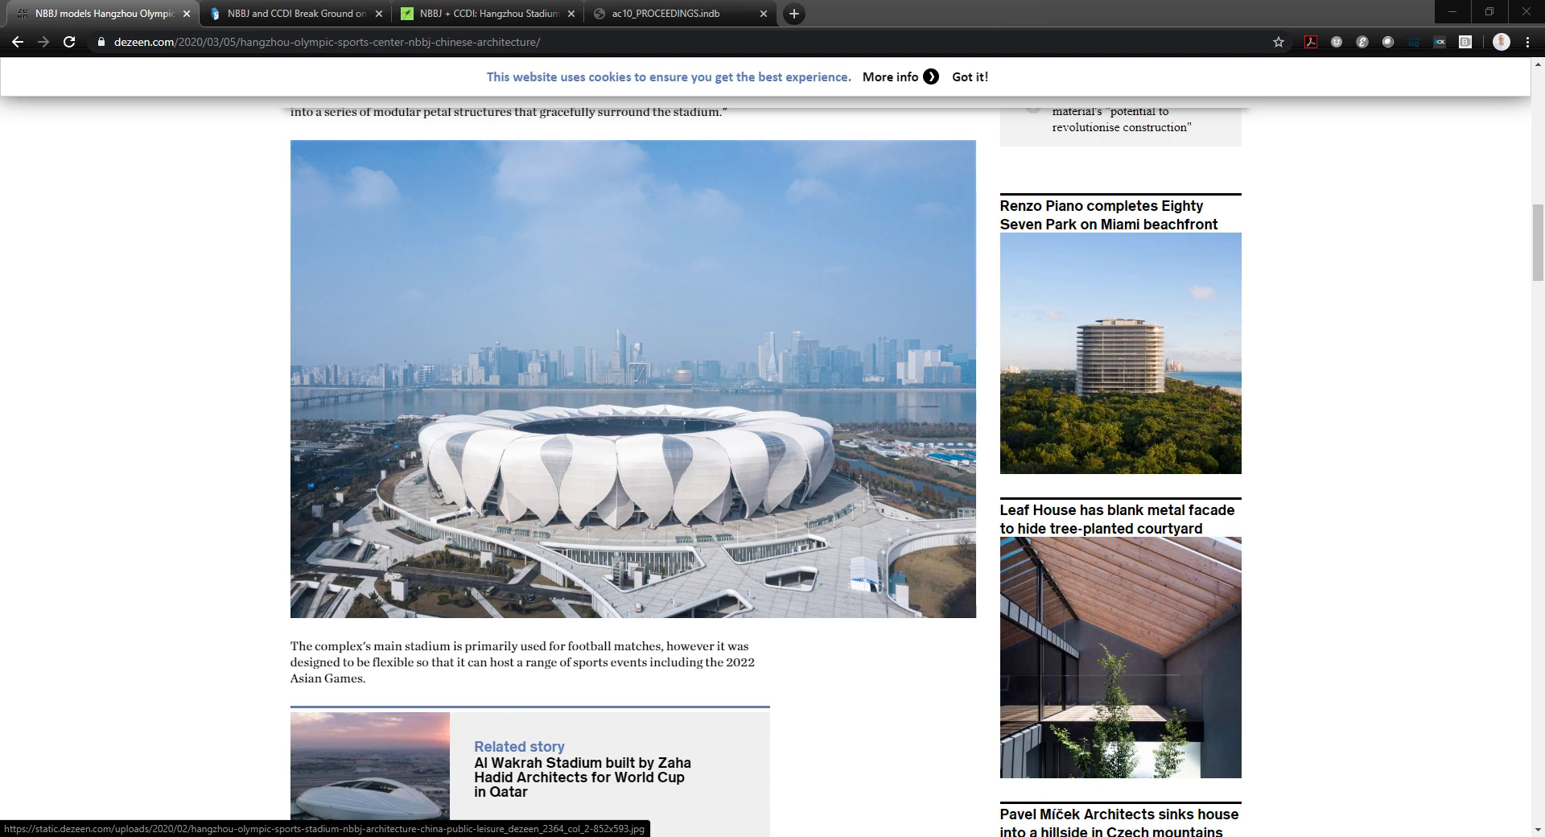
{"action": "scroll", "coordinate": [633, 483], "scroll_direction": "down", "scroll_amount": 9}
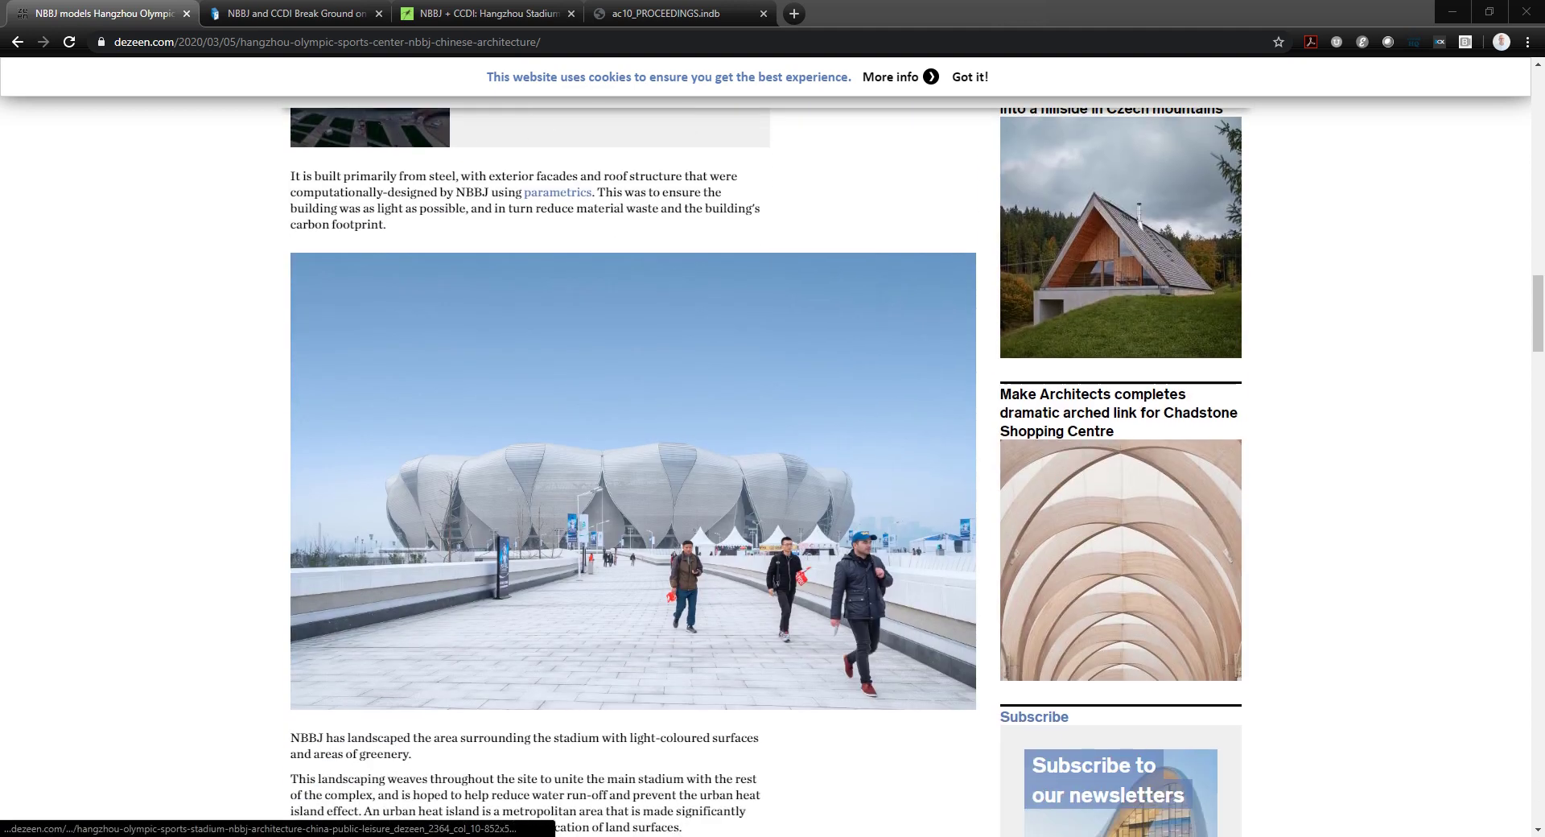
{"action": "scroll", "coordinate": [633, 483], "scroll_direction": "down", "scroll_amount": 3}
{"action": "scroll", "coordinate": [633, 483], "scroll_direction": "down", "scroll_amount": 4}
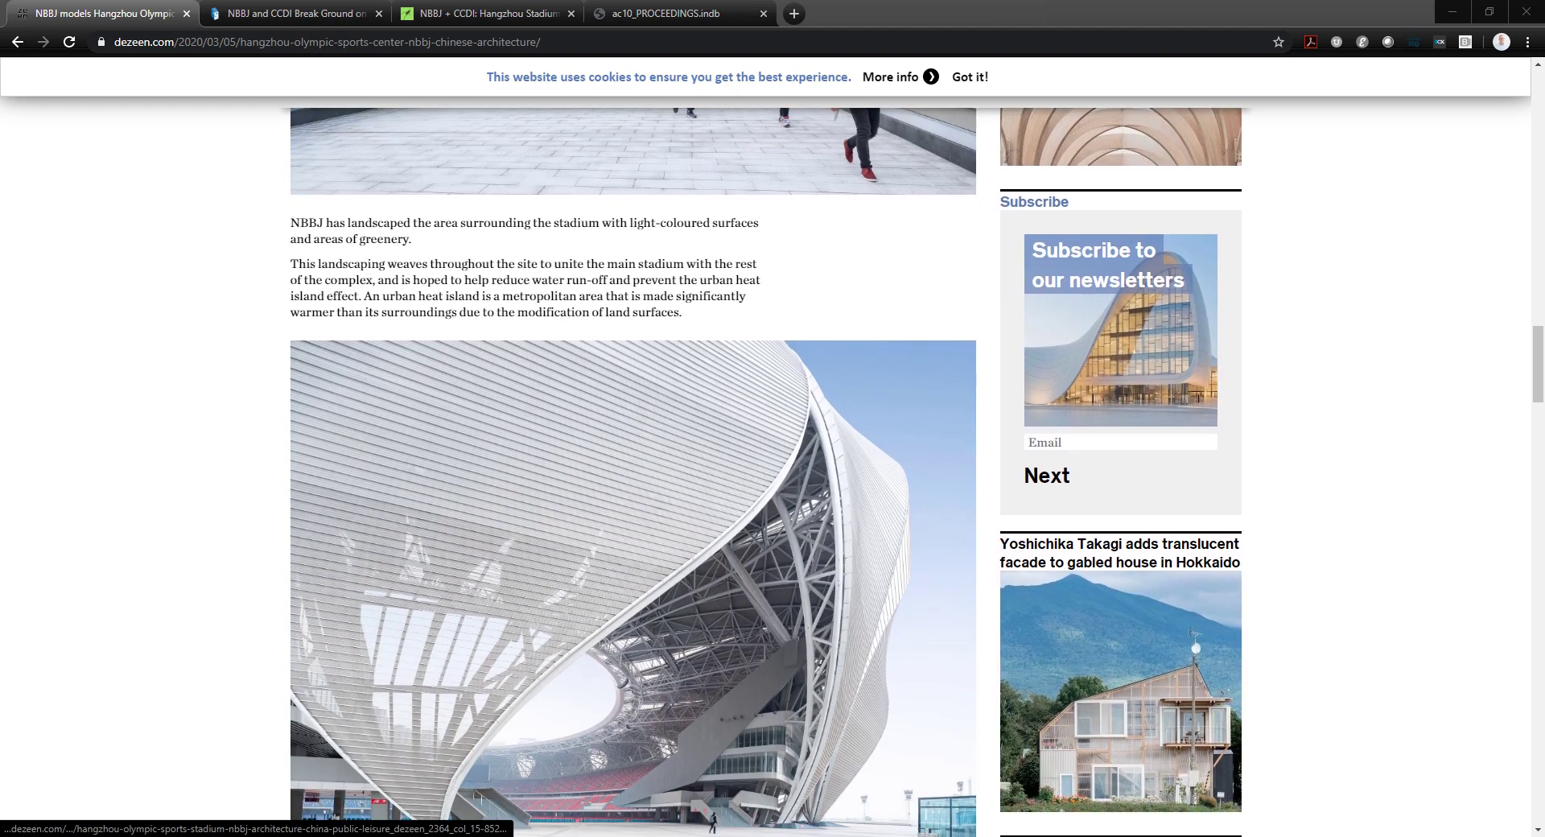
{"action": "scroll", "coordinate": [633, 483], "scroll_direction": "up", "scroll_amount": 7}
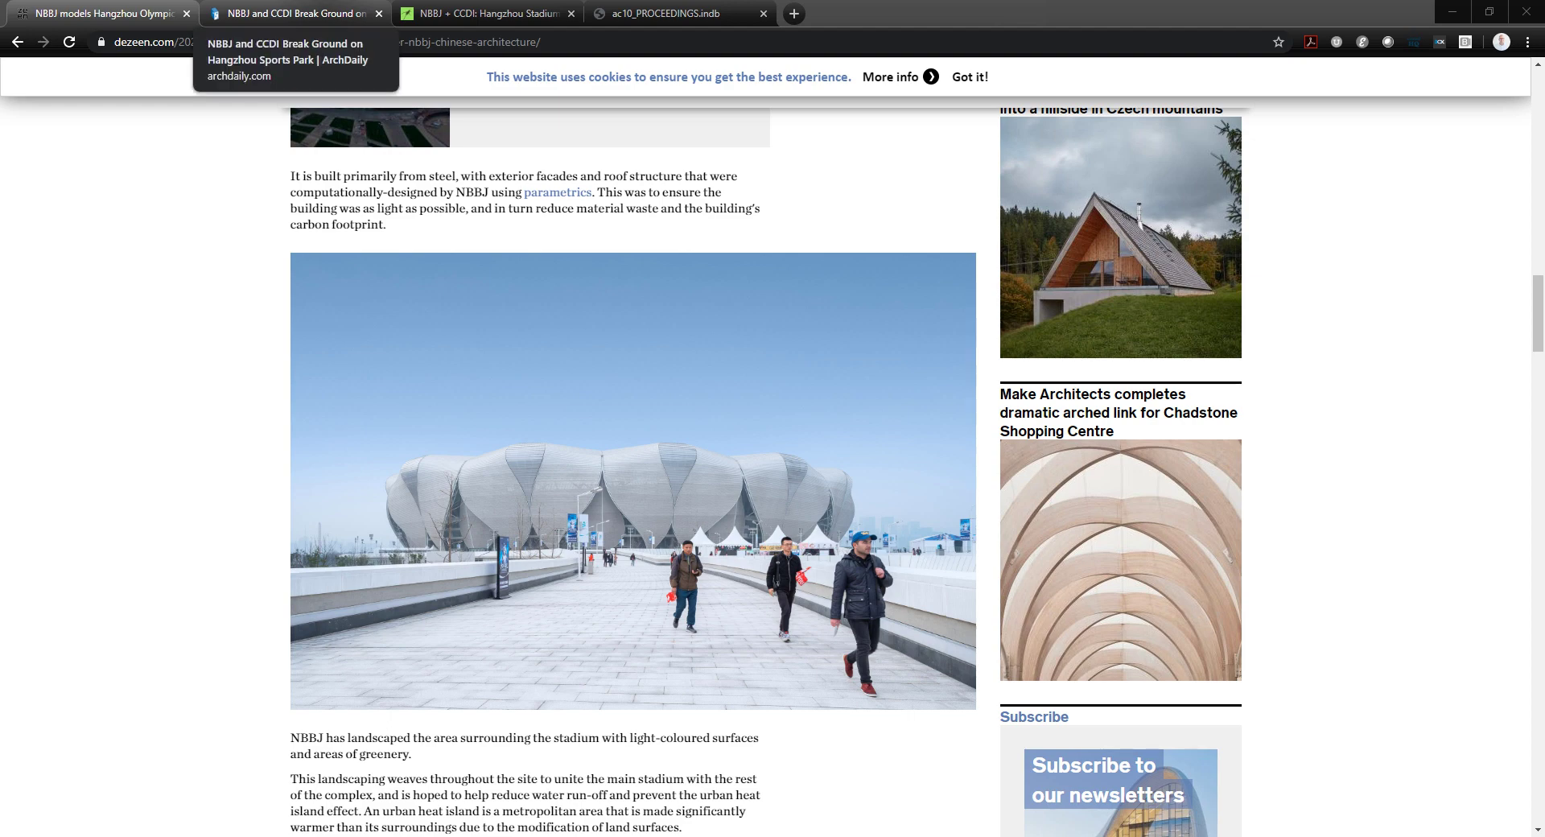
Open the ArchDaily article on Hangzhou Sports Park and review its renderings down to the East/West section drawing
{"action": "left_click", "coordinate": [290, 13]}
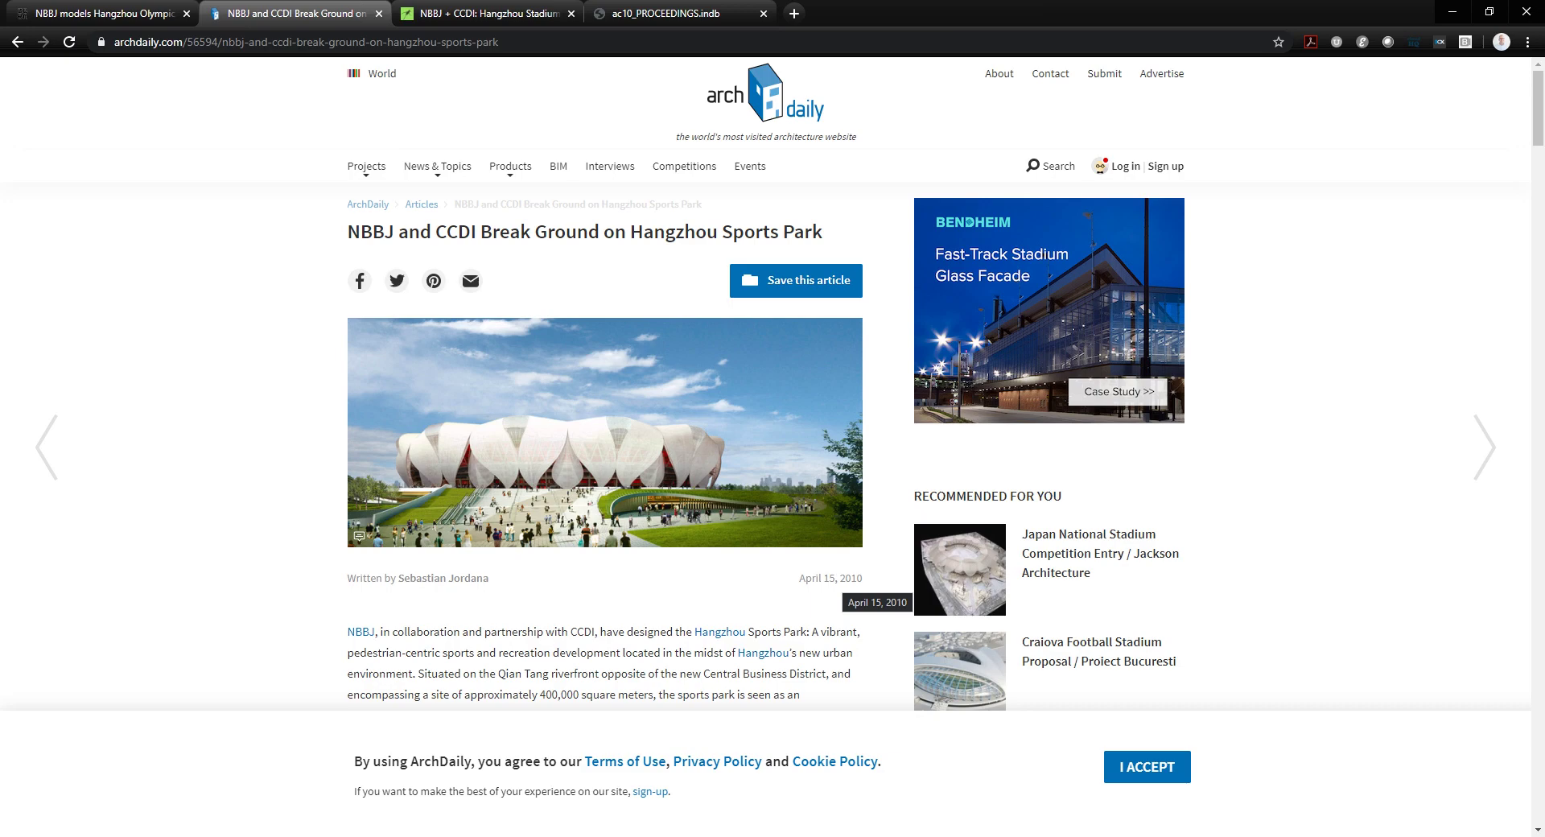
{"action": "scroll", "coordinate": [831, 577], "scroll_direction": "down", "scroll_amount": 20}
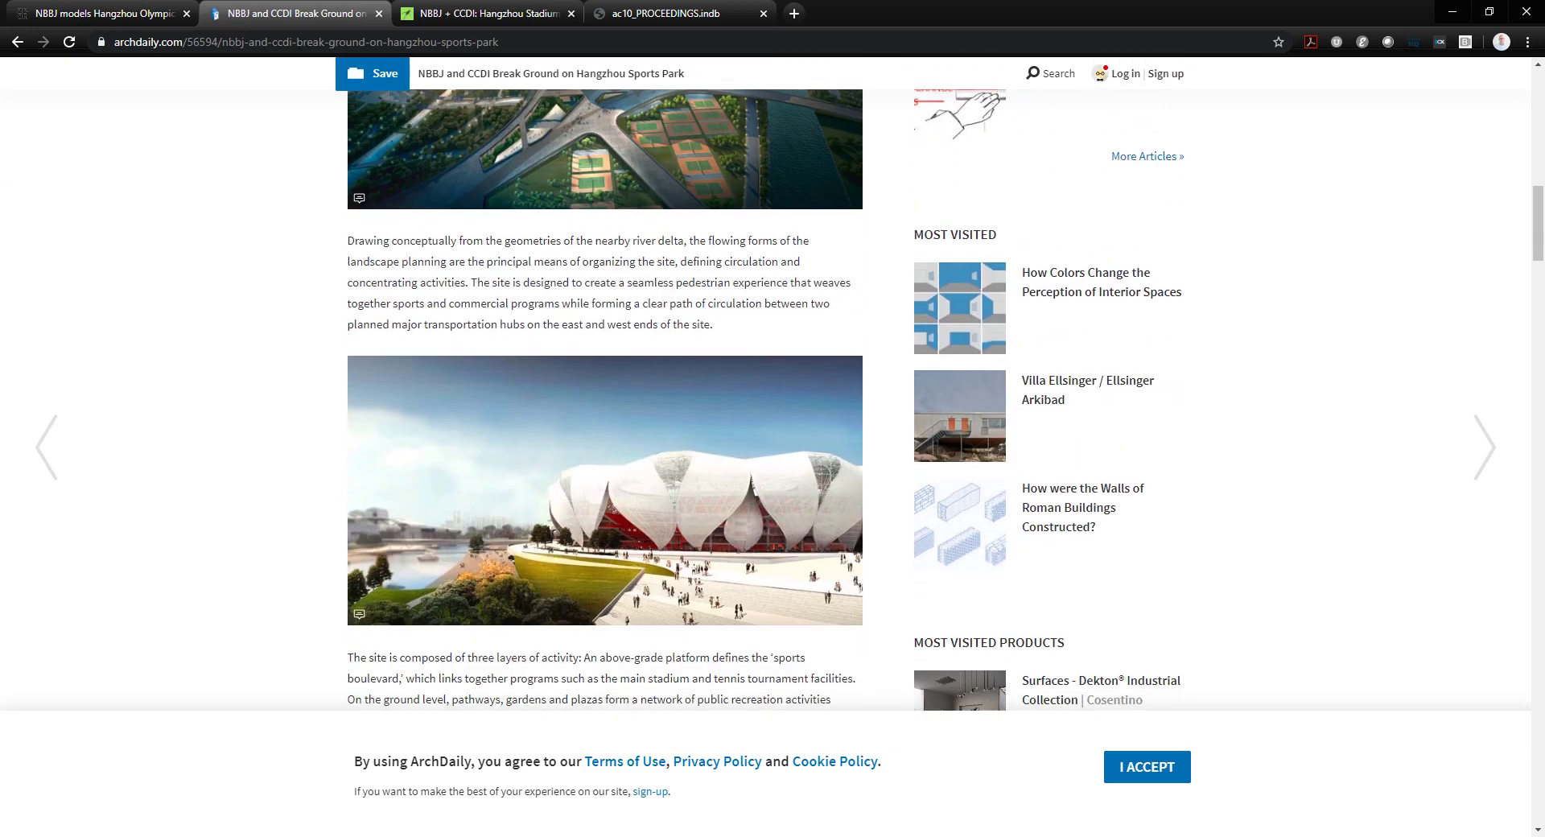
{"action": "scroll", "coordinate": [606, 401], "scroll_direction": "down", "scroll_amount": 12}
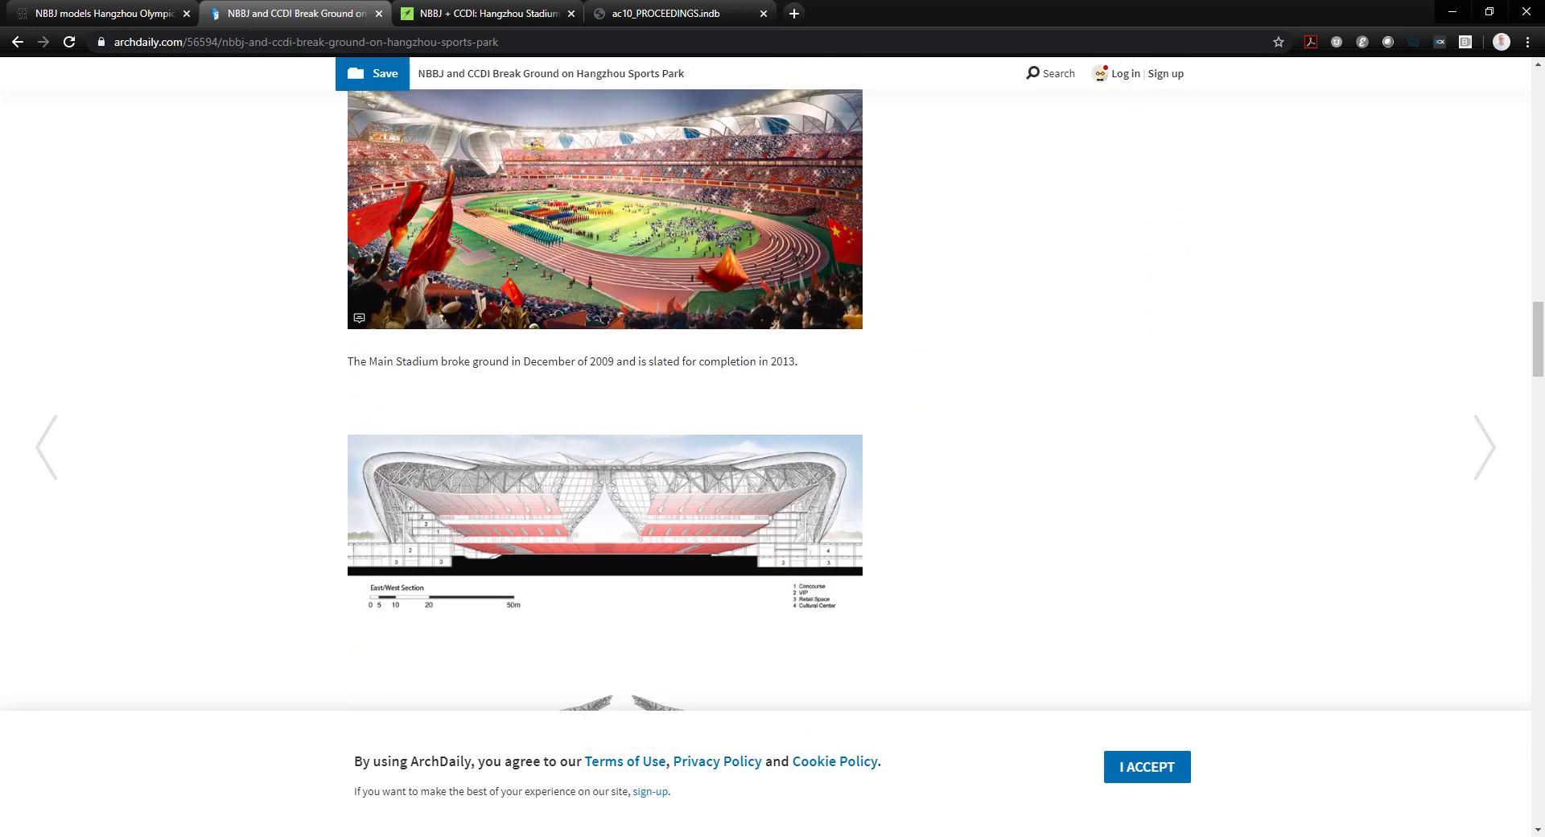
Open the Grasshopper page for NBBJ + CCDI: Hangzhou Stadium and examine its image of the parametric definition and physical model
{"action": "key", "text": "ctrl+Tab"}
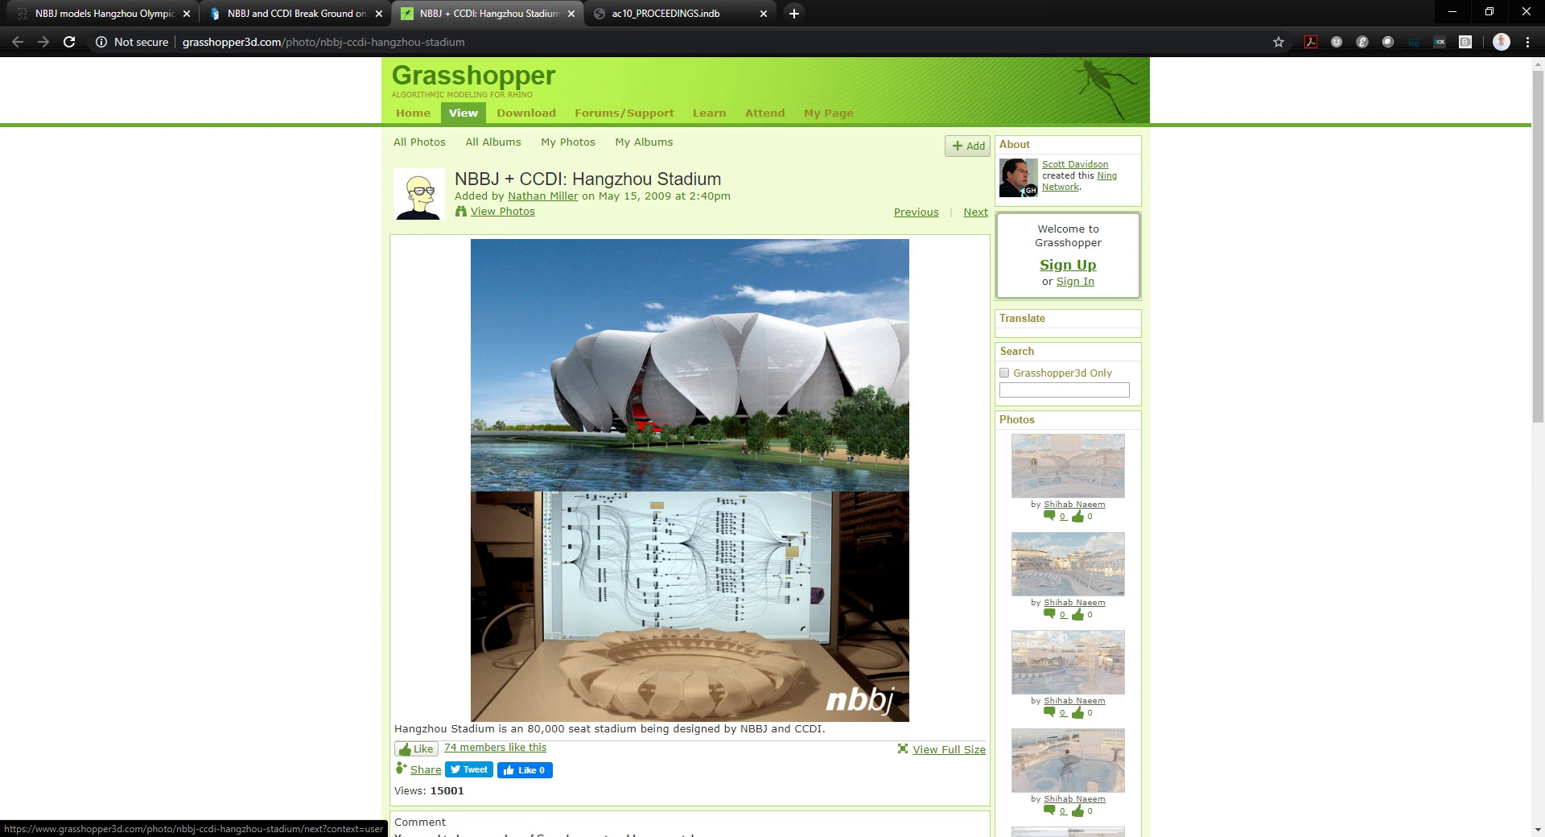
{"action": "scroll", "coordinate": [690, 443], "scroll_direction": "down", "scroll_amount": 2}
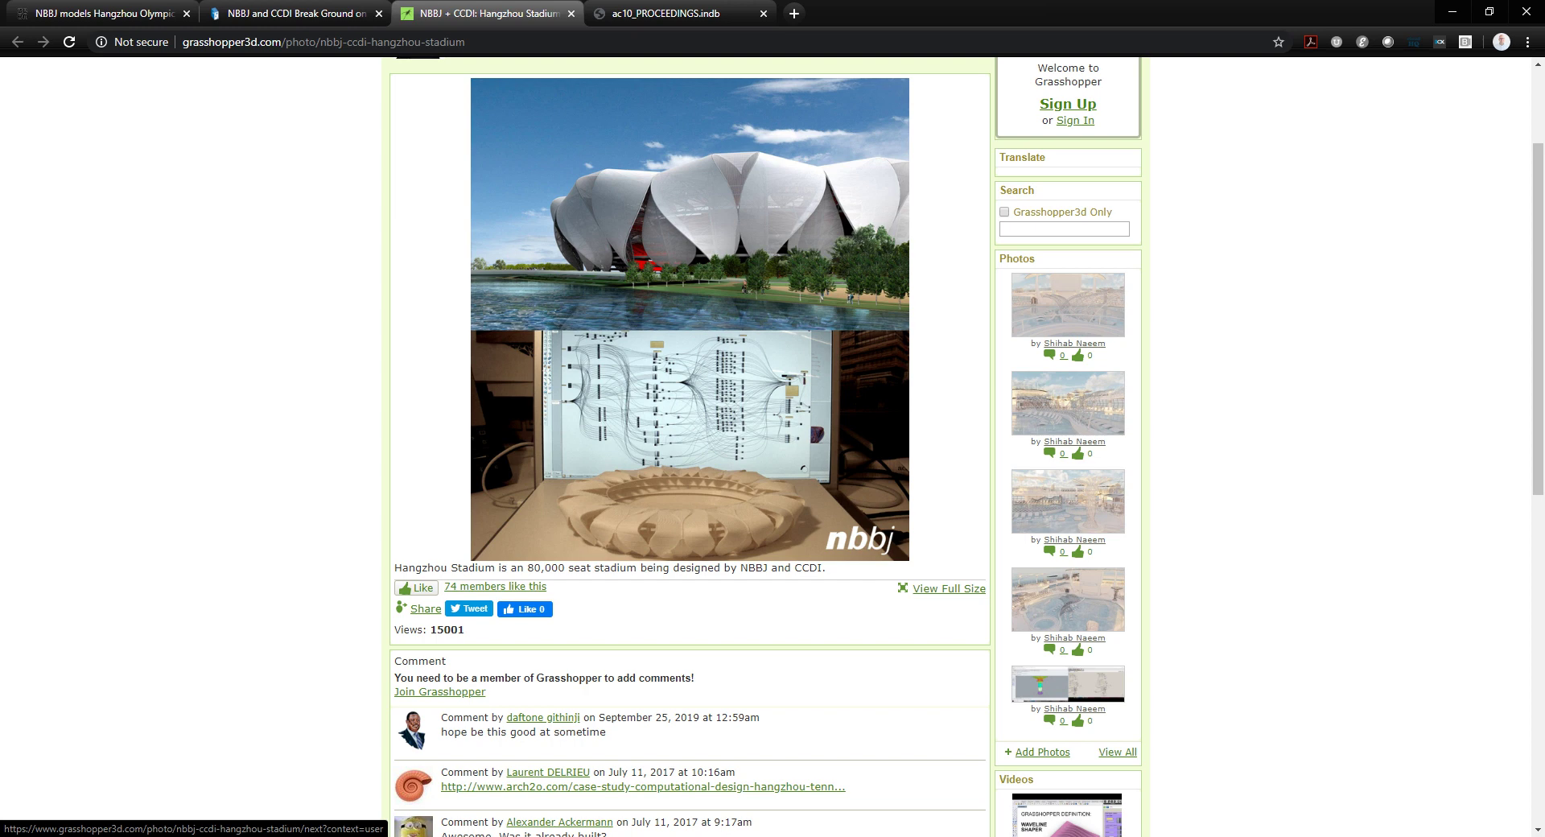
{"action": "scroll", "coordinate": [689, 402], "scroll_direction": "up", "scroll_amount": 2}
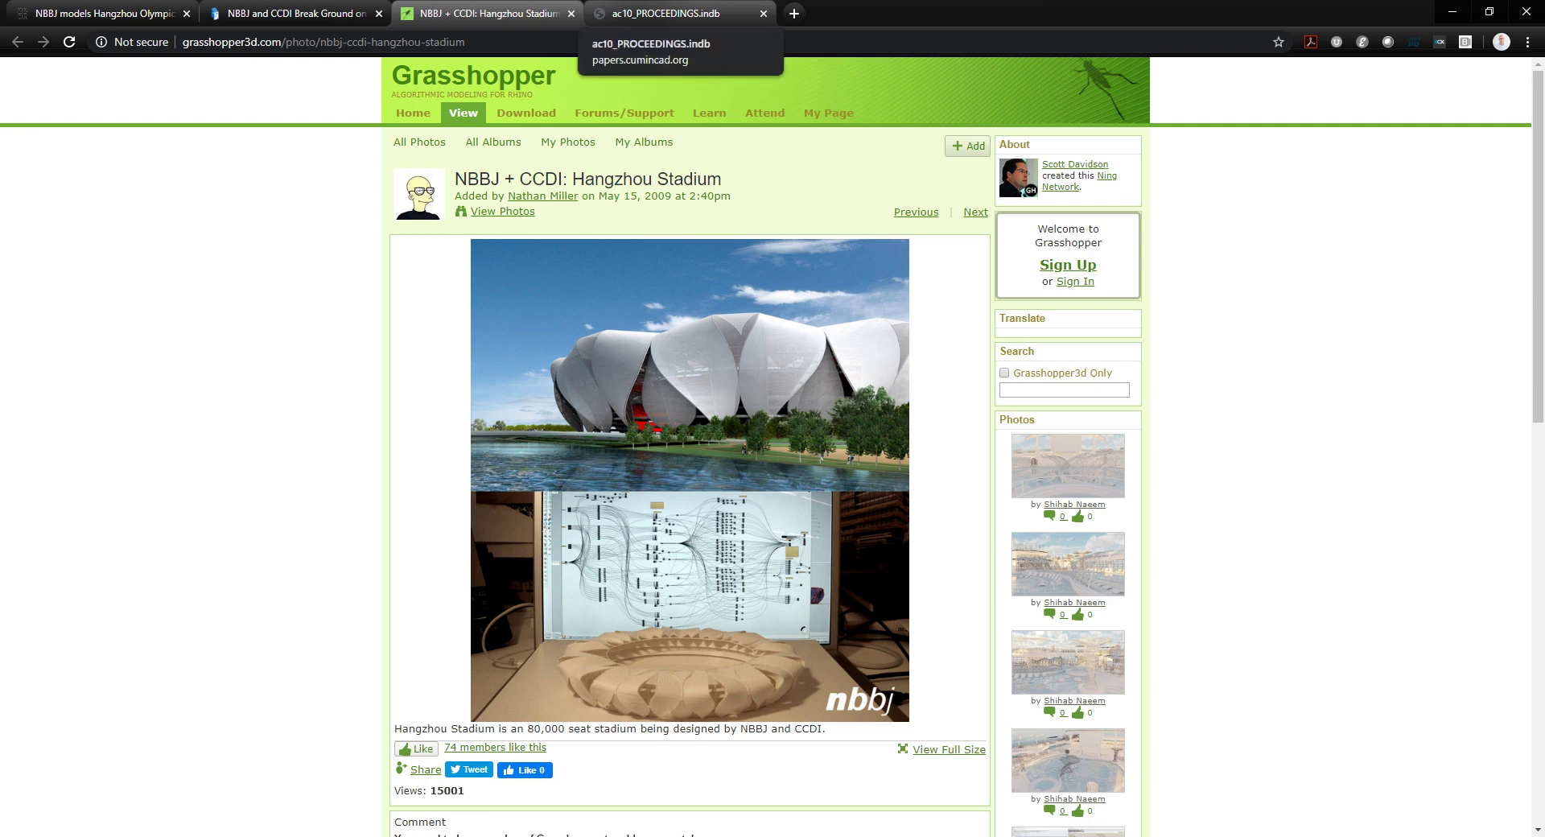
Open the ac10_PROCEEDINGS paper and read its abstract, the Introduction and the Hangzhou Stadium and International Collaboration section
{"action": "left_click", "coordinate": [666, 13]}
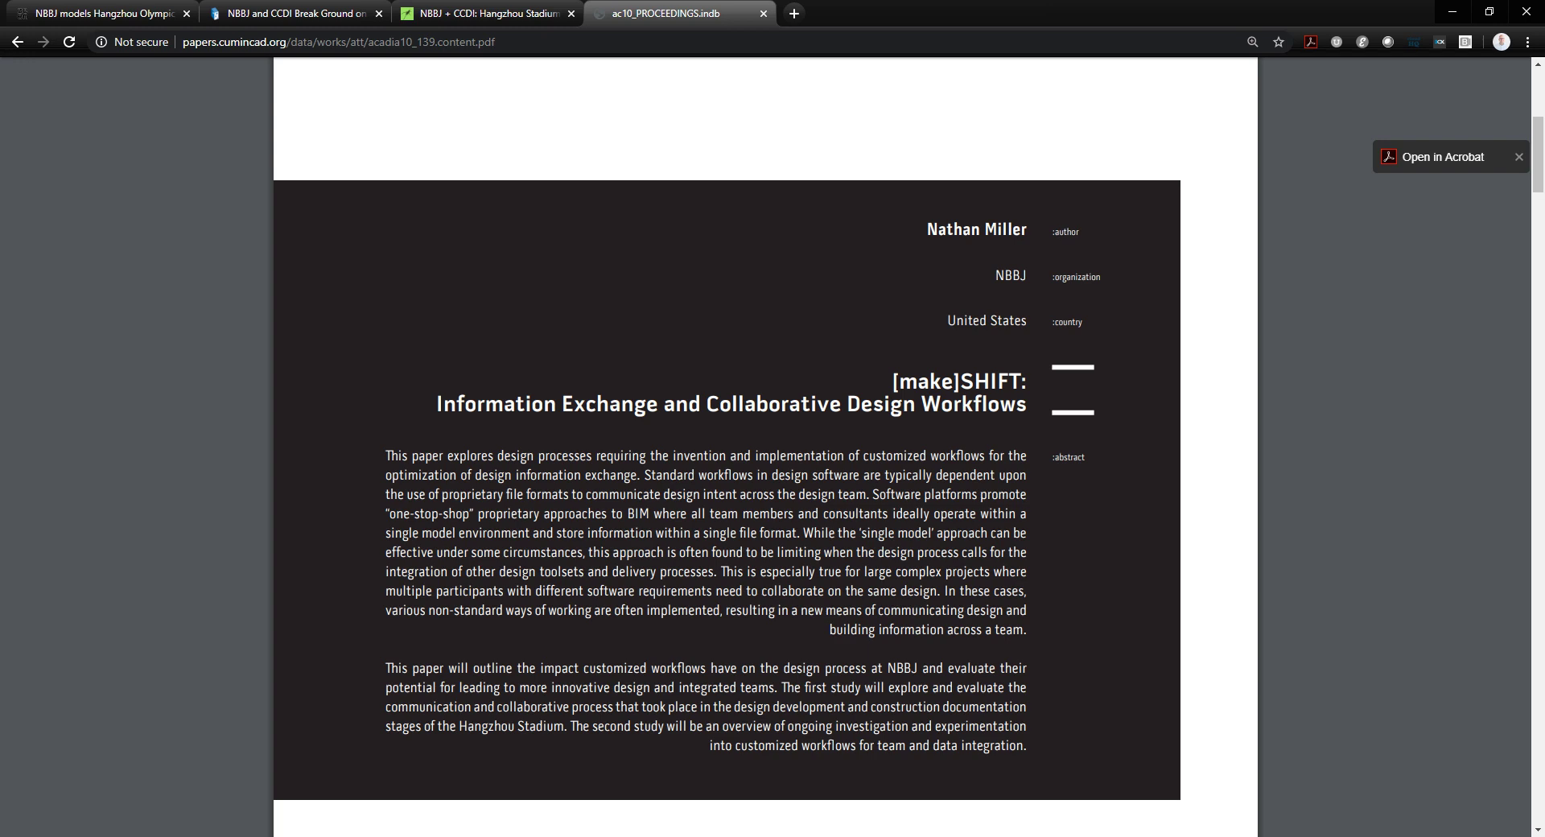
{"action": "scroll", "coordinate": [727, 482], "scroll_direction": "down", "scroll_amount": 4}
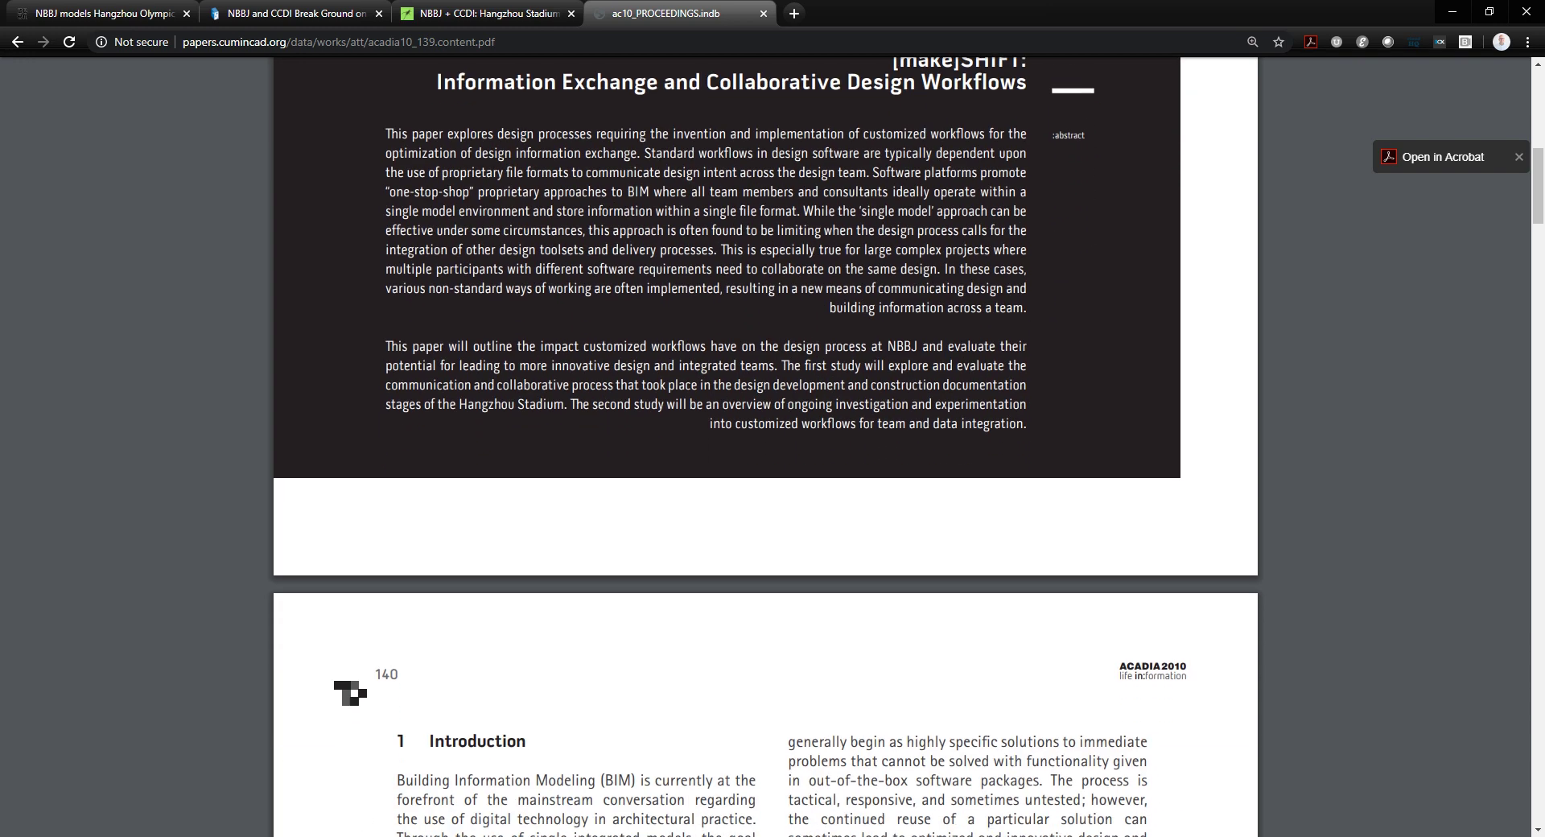
{"action": "scroll", "coordinate": [764, 447], "scroll_direction": "down", "scroll_amount": 5}
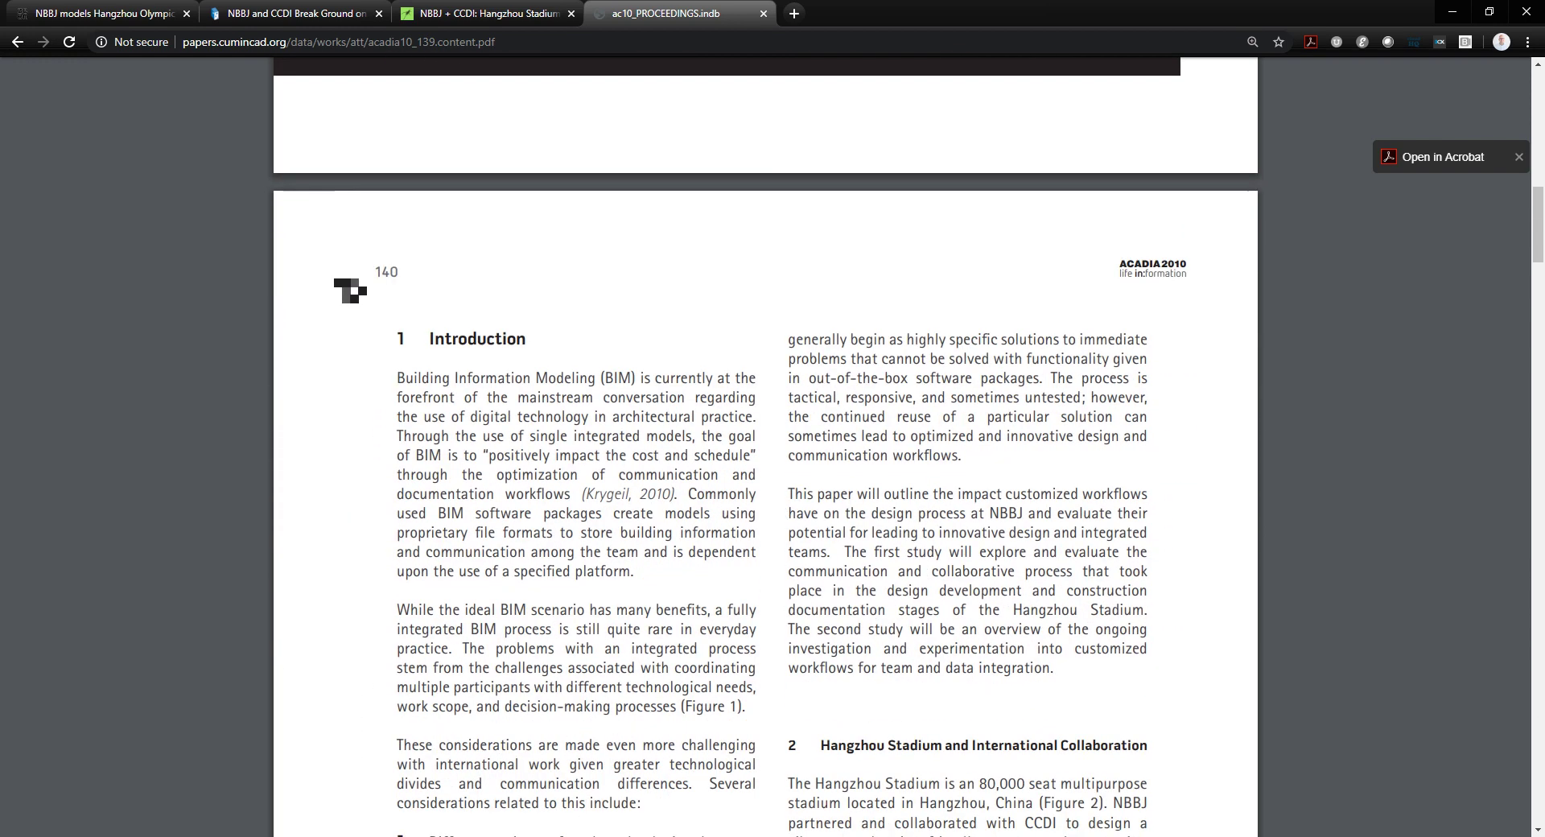
{"action": "scroll", "coordinate": [764, 447], "scroll_direction": "down", "scroll_amount": 1}
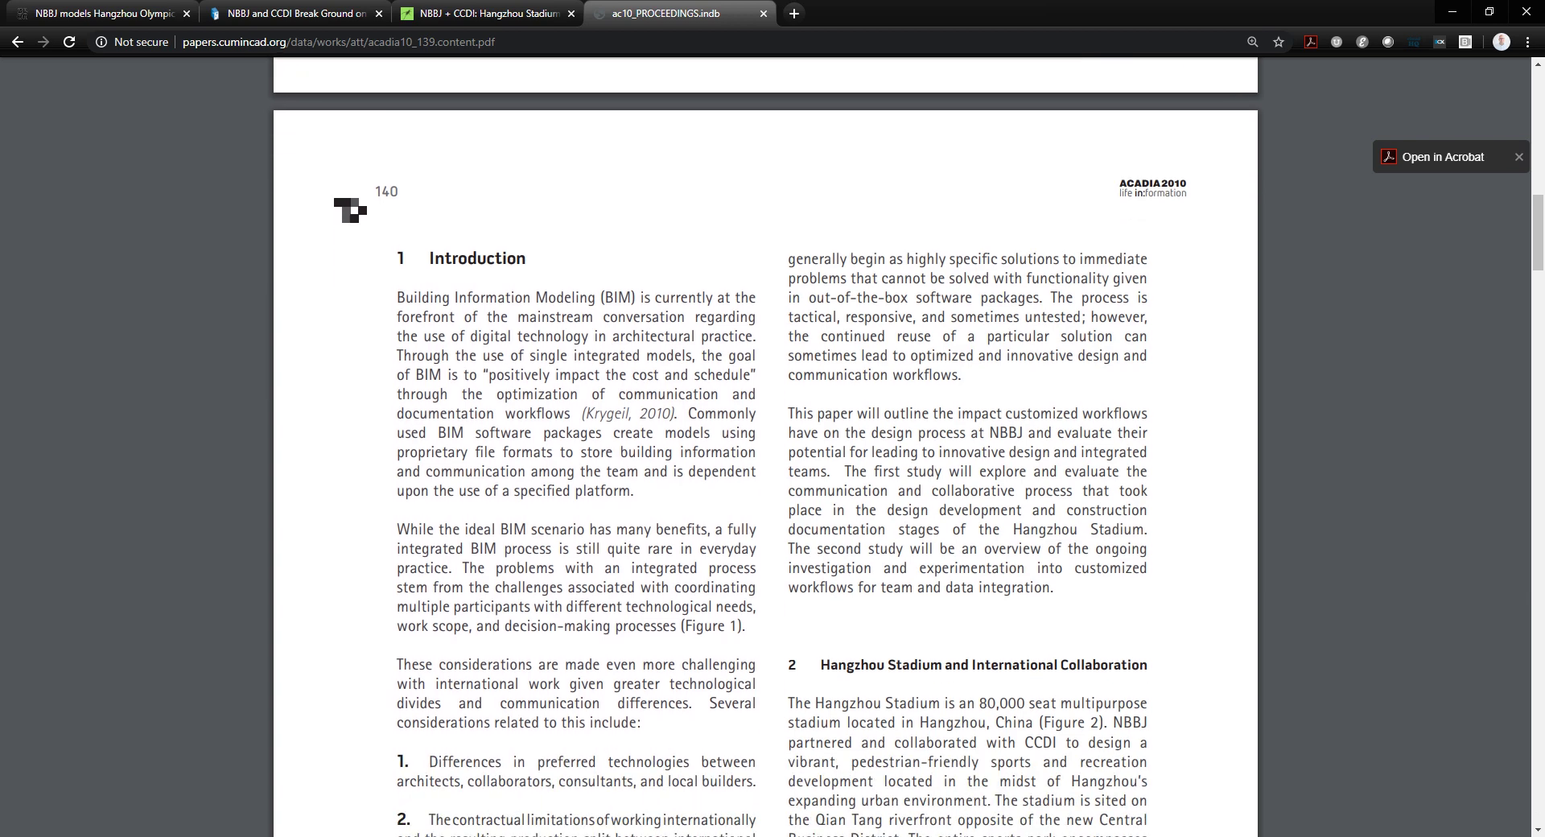
{"action": "scroll", "coordinate": [764, 446], "scroll_direction": "down", "scroll_amount": 2}
{"action": "scroll", "coordinate": [765, 447], "scroll_direction": "down", "scroll_amount": 2}
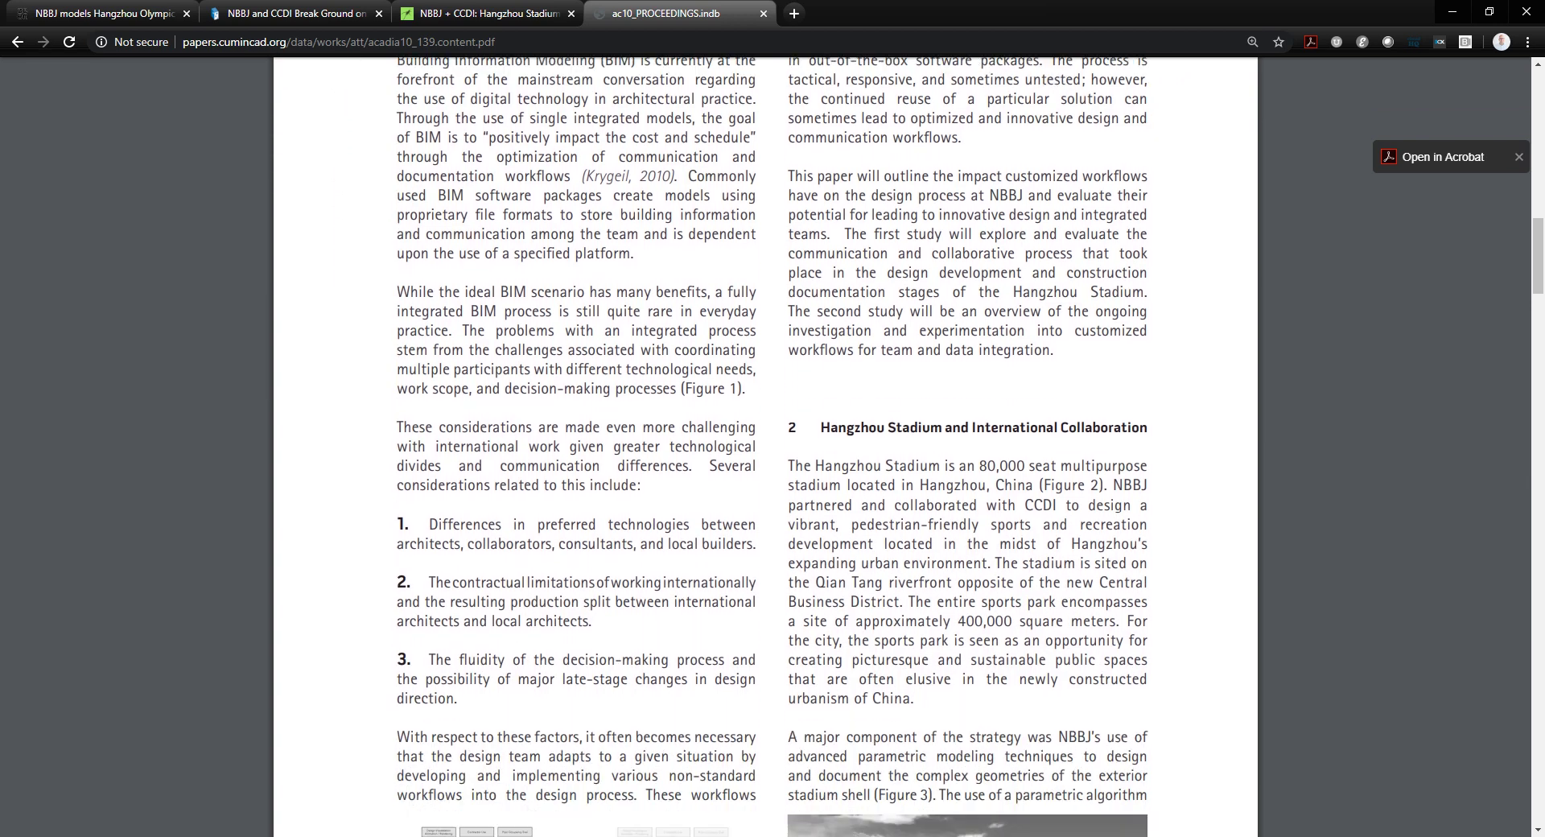
{"action": "scroll", "coordinate": [764, 446], "scroll_direction": "up", "scroll_amount": 3}
{"action": "scroll", "coordinate": [764, 447], "scroll_direction": "down", "scroll_amount": 3}
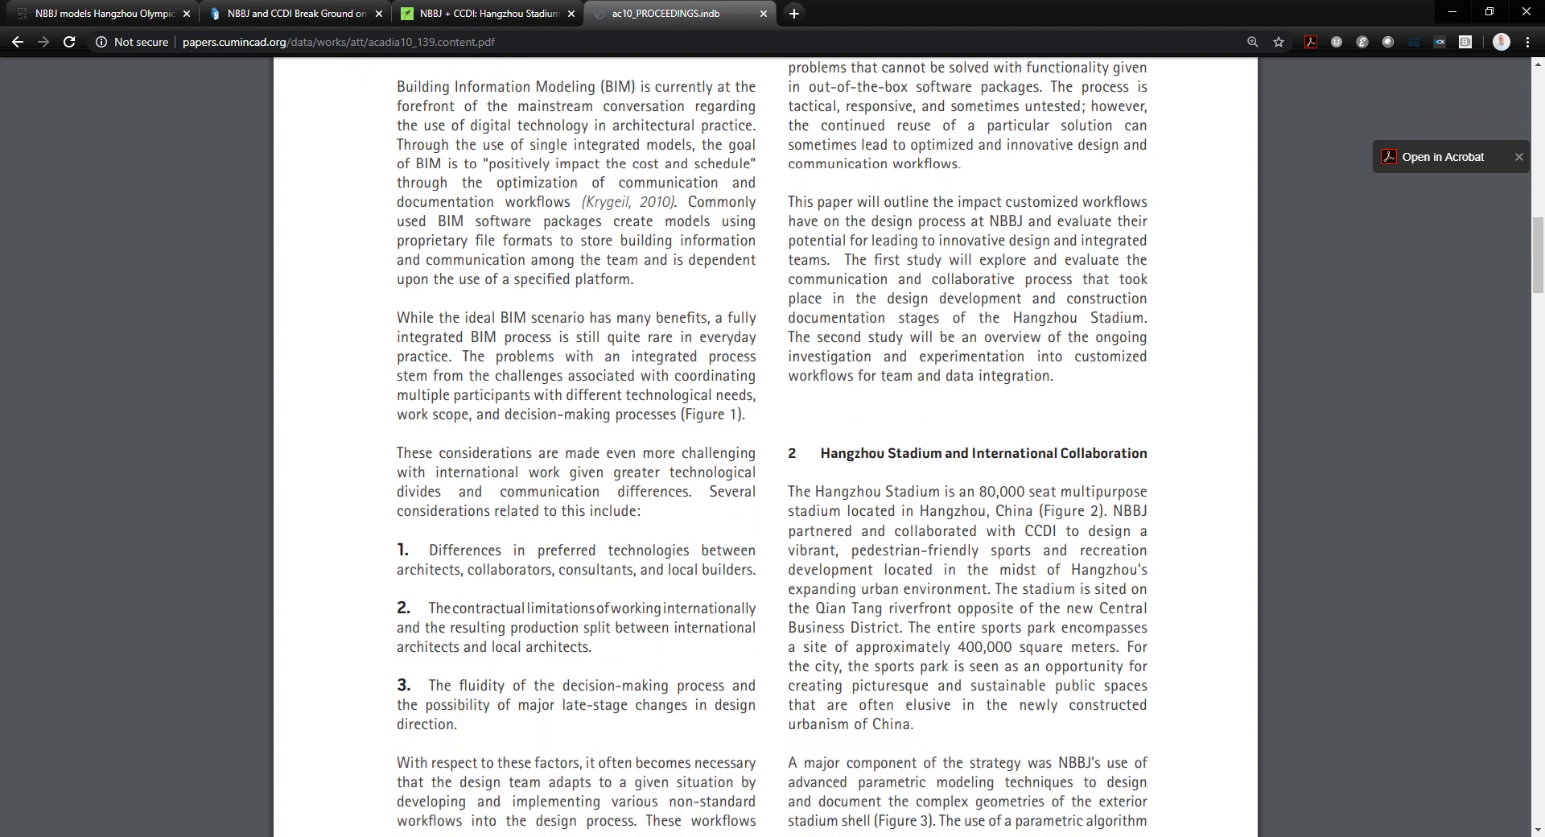
{"action": "scroll", "coordinate": [764, 447], "scroll_direction": "down", "scroll_amount": 2}
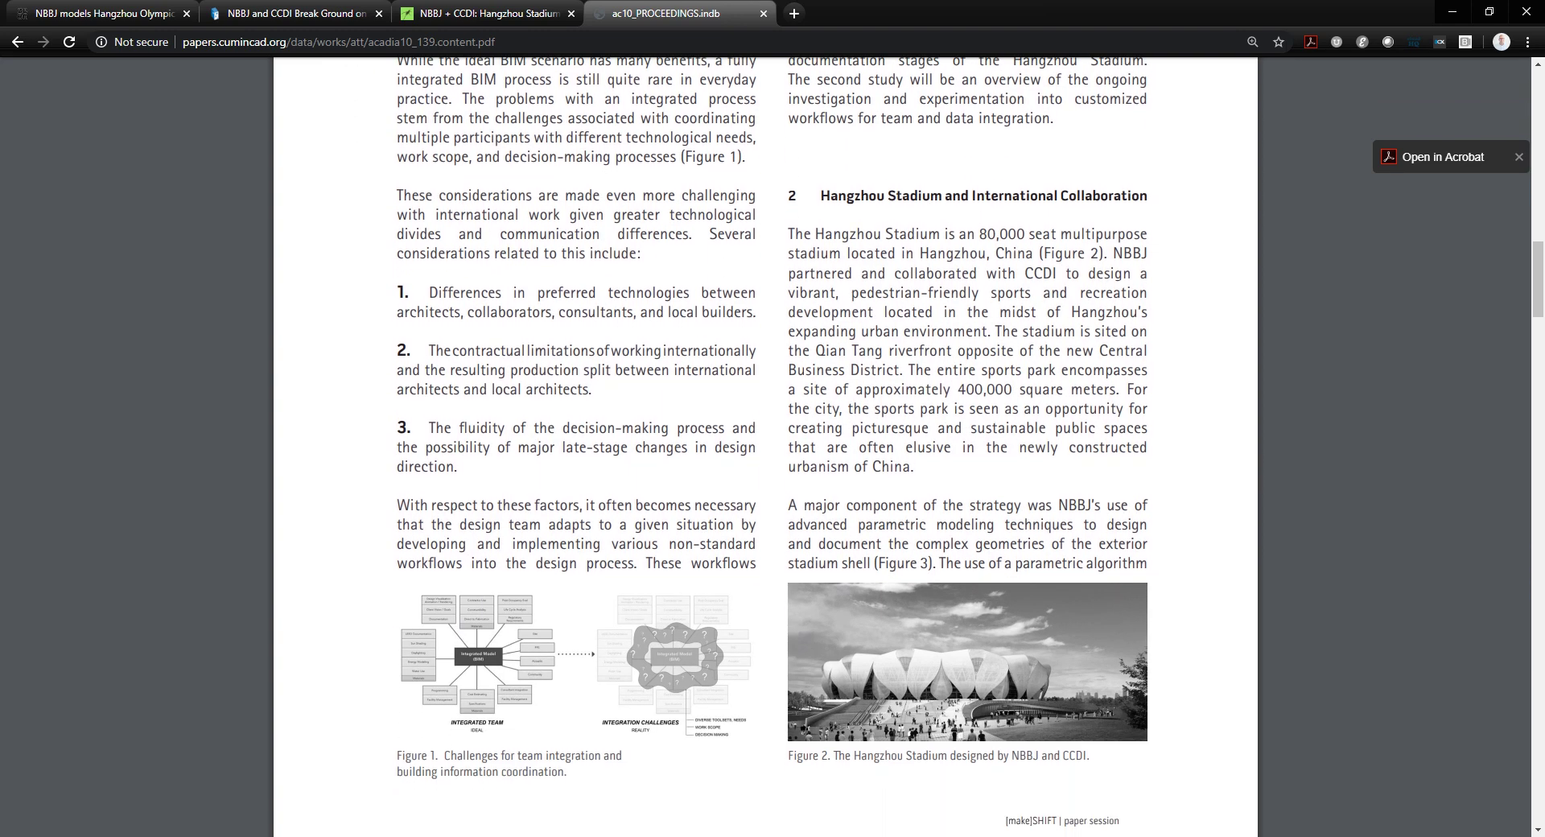
{"action": "scroll", "coordinate": [764, 446], "scroll_direction": "up", "scroll_amount": 6}
{"action": "scroll", "coordinate": [764, 447], "scroll_direction": "down", "scroll_amount": 4}
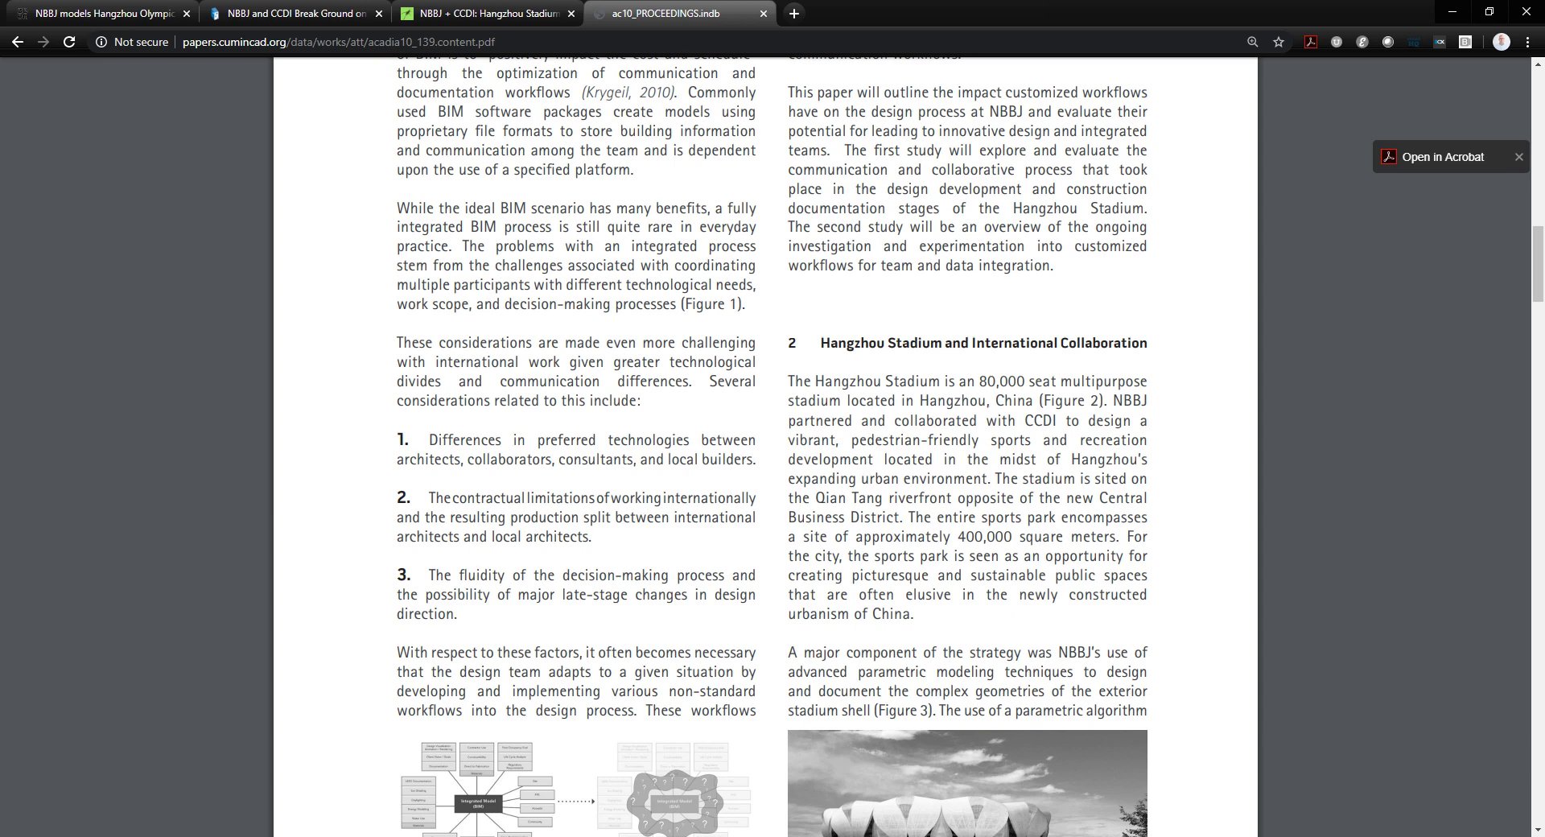
Examine Figure 2 and Figure 3 in the paper, covering the stadium rendering and the Grasshopper algorithm for its exterior shell
{"action": "scroll", "coordinate": [764, 447], "scroll_direction": "down", "scroll_amount": 7}
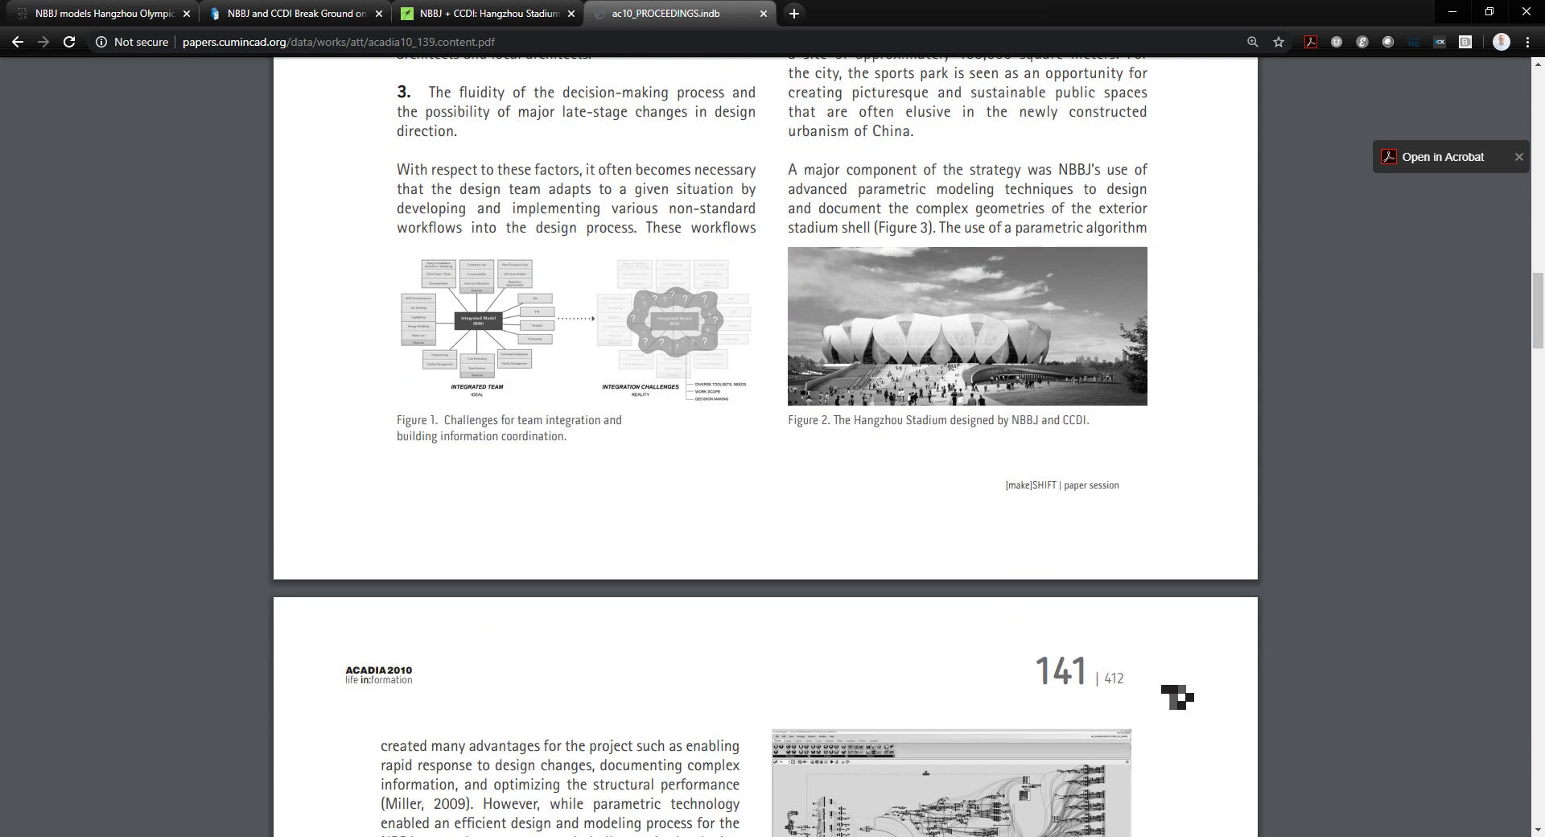
{"action": "scroll", "coordinate": [765, 447], "scroll_direction": "down", "scroll_amount": 5}
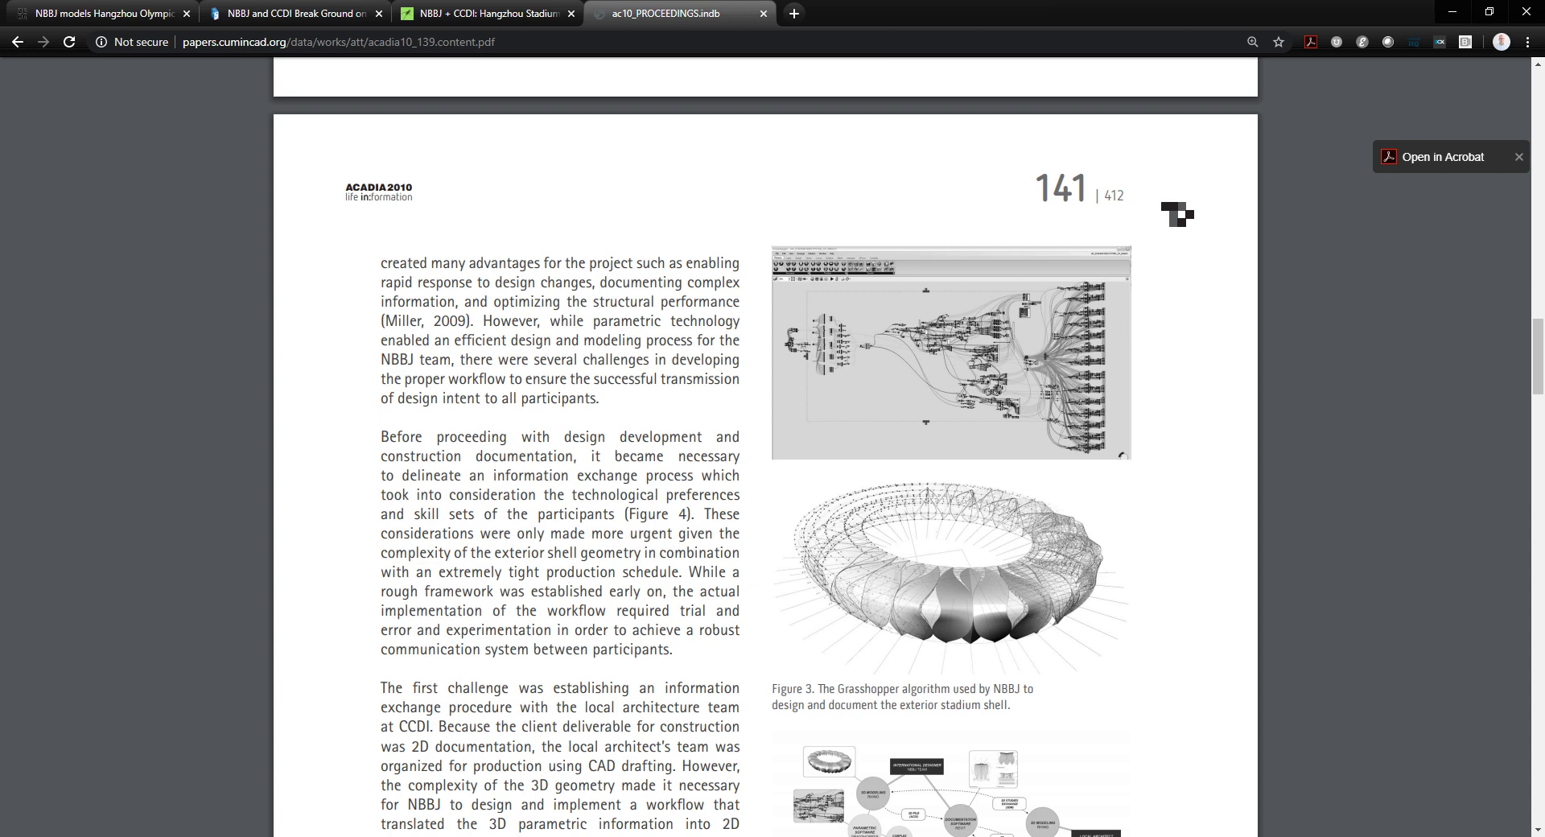
{"action": "scroll", "coordinate": [764, 447], "scroll_direction": "down", "scroll_amount": 1}
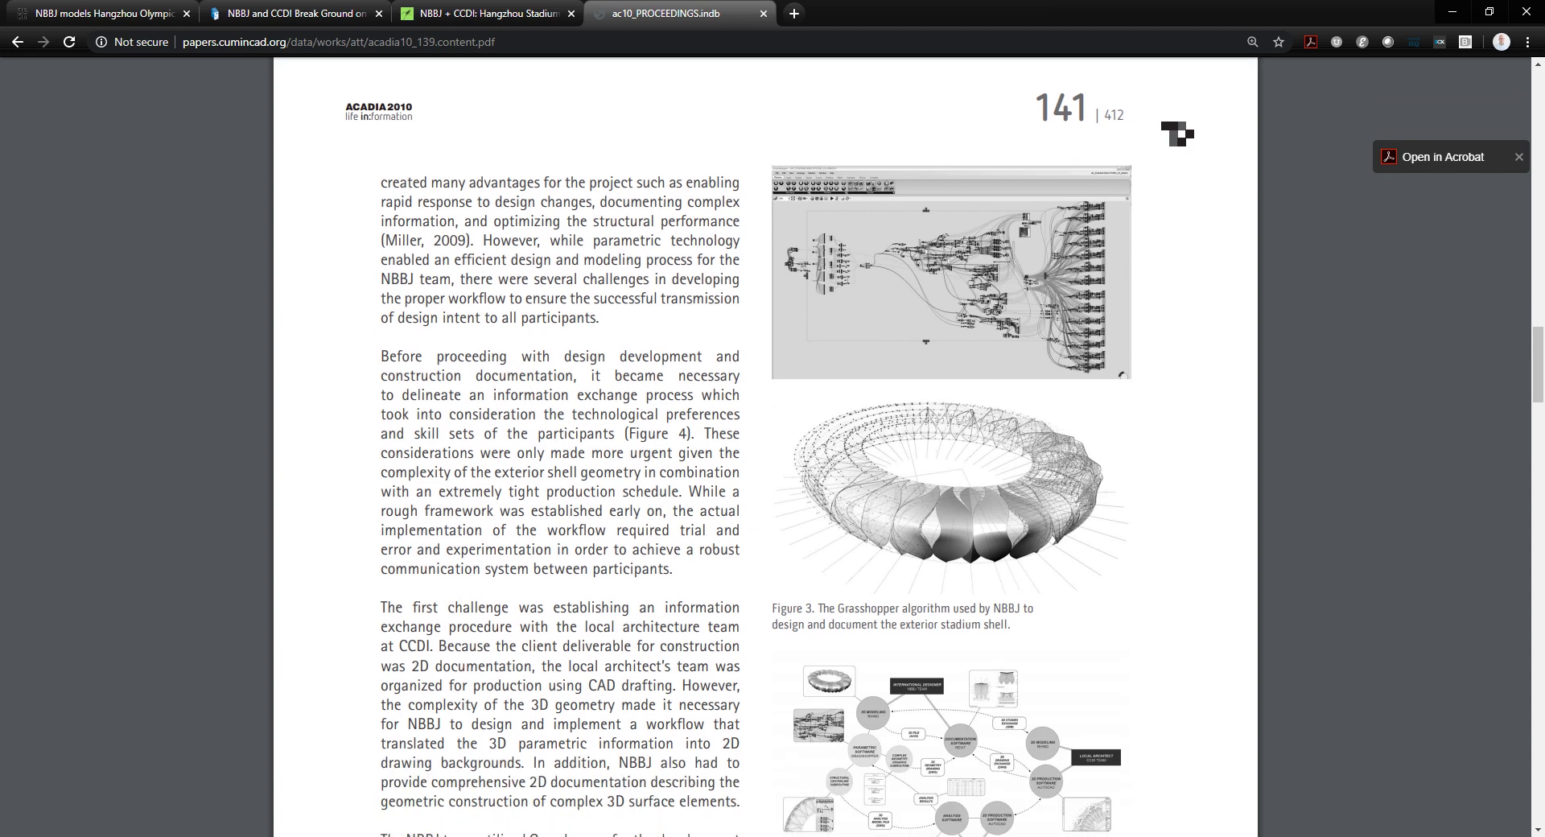
{"action": "scroll", "coordinate": [764, 447], "scroll_direction": "down", "scroll_amount": 2}
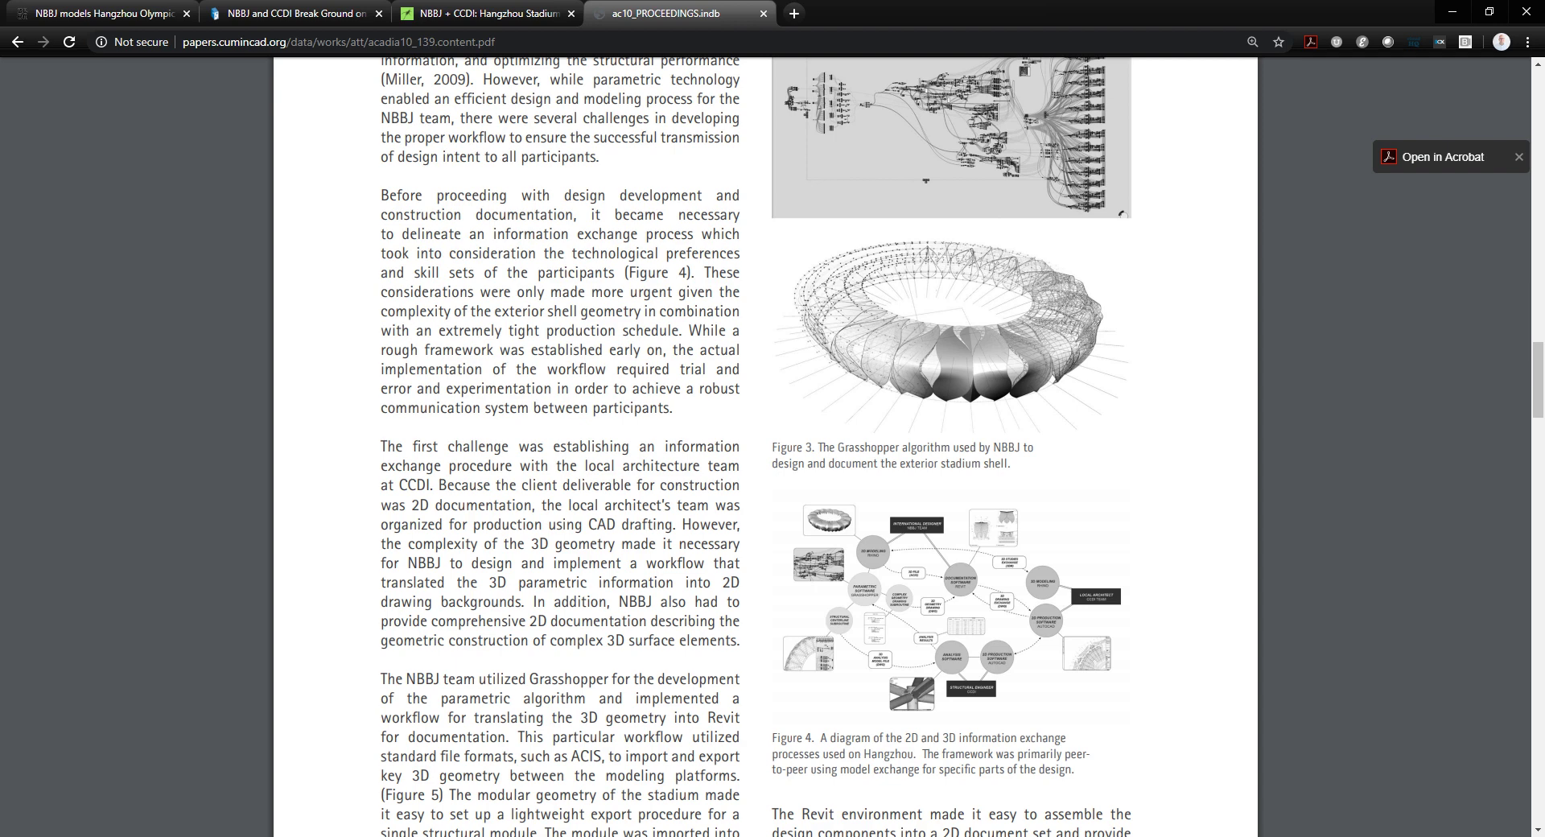
Enlarge Figure 4 in the paper and examine its diagram of the 2D and 3D information exchange processes
{"action": "scroll", "coordinate": [764, 447], "scroll_direction": "down", "scroll_amount": 2}
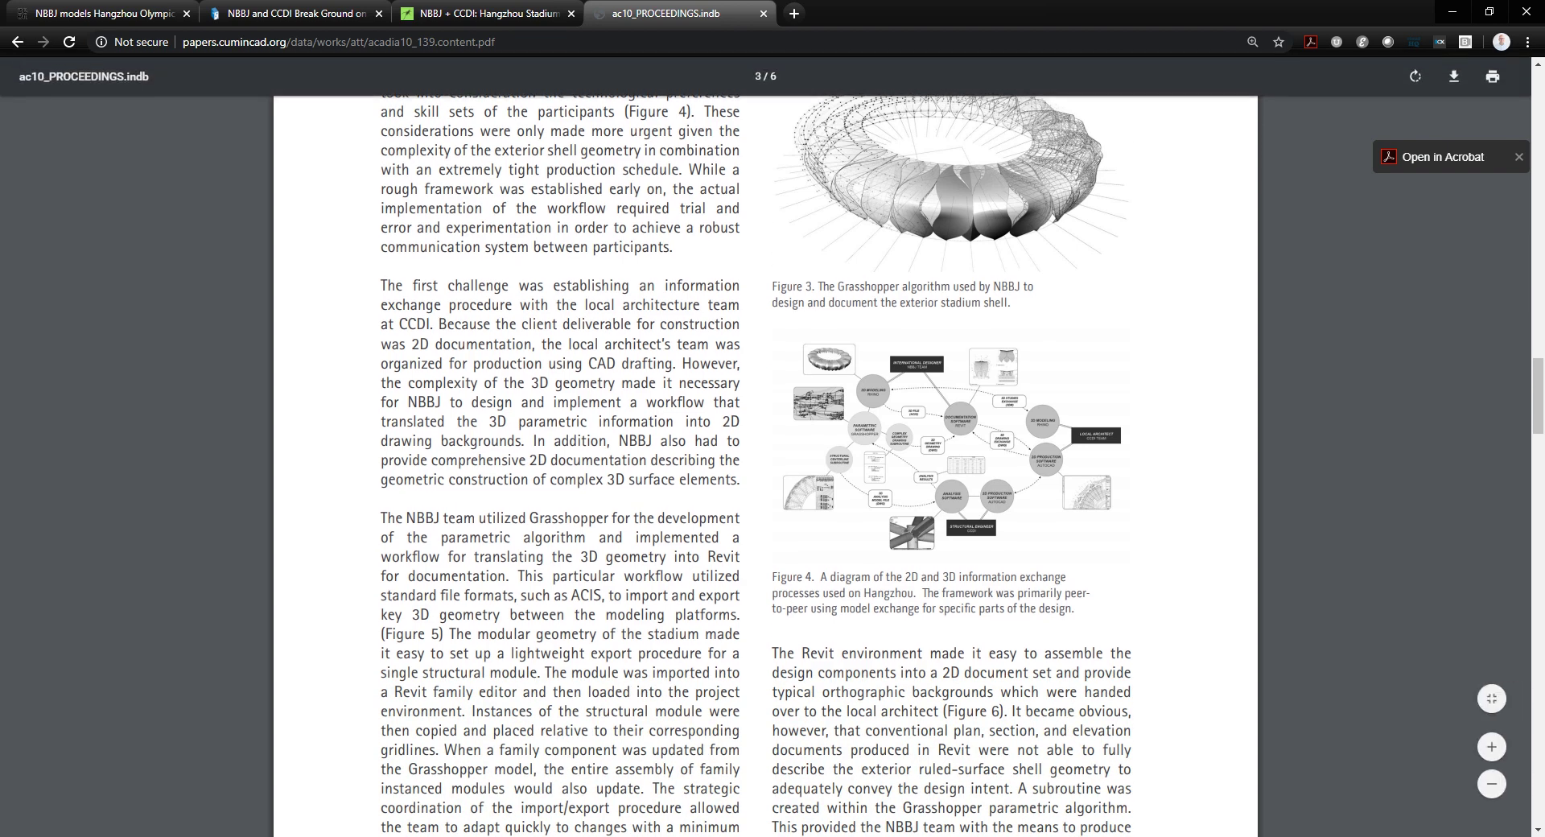
{"action": "left_click", "coordinate": [1492, 746]}
{"action": "left_click", "coordinate": [1491, 747]}
{"action": "left_click", "coordinate": [1492, 747]}
{"action": "left_click", "coordinate": [1491, 746]}
{"action": "left_click_drag", "start_coordinate": [1051, 519], "coordinate": [1157, 549]}
{"action": "left_click", "coordinate": [1157, 550]}
{"action": "scroll", "coordinate": [764, 459], "scroll_direction": "right", "scroll_amount": 4}
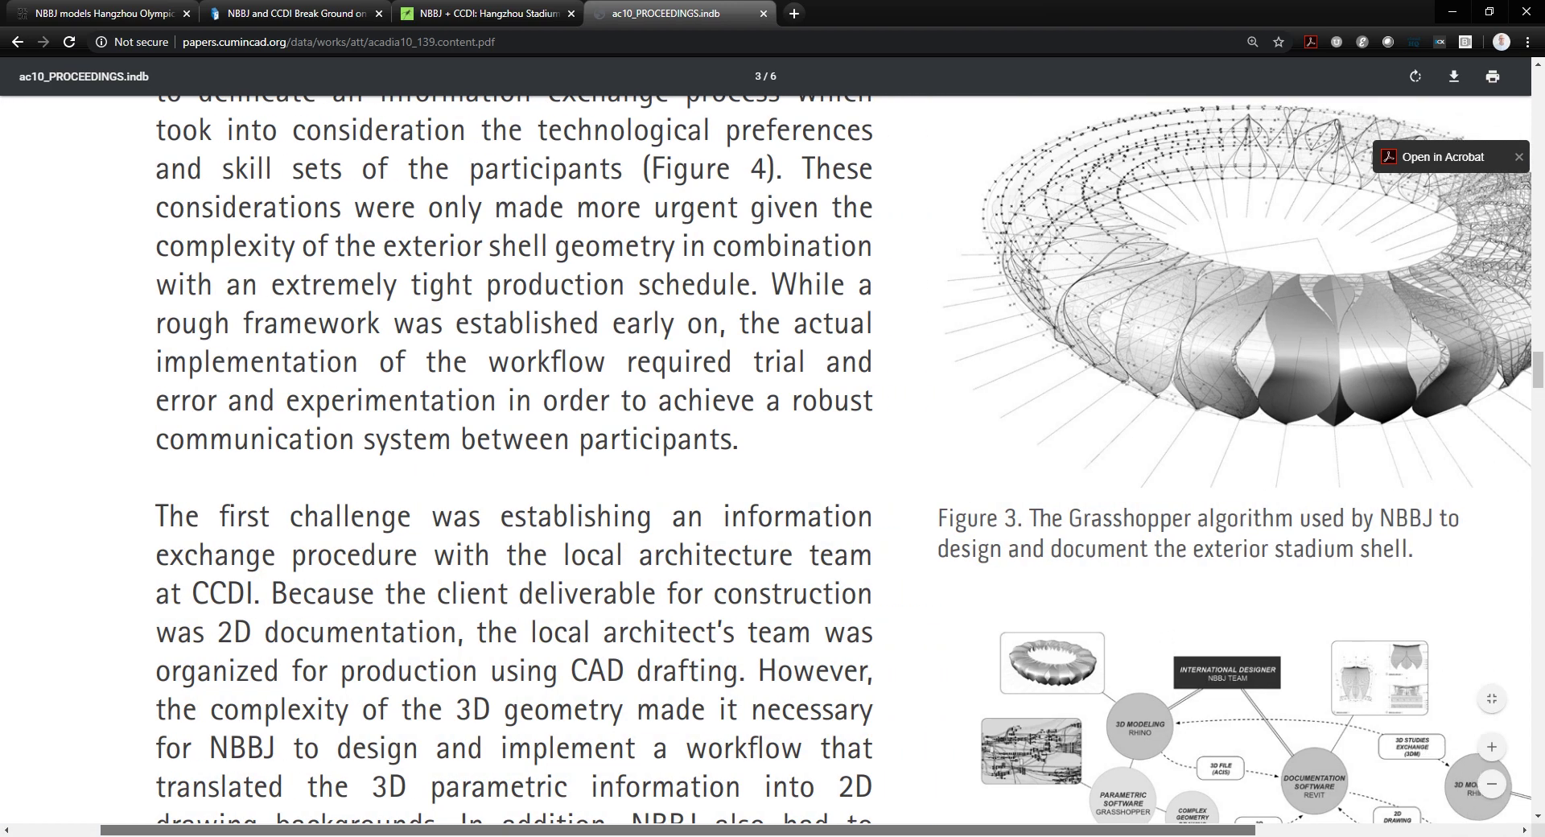
{"action": "scroll", "coordinate": [764, 459], "scroll_direction": "down", "scroll_amount": 10}
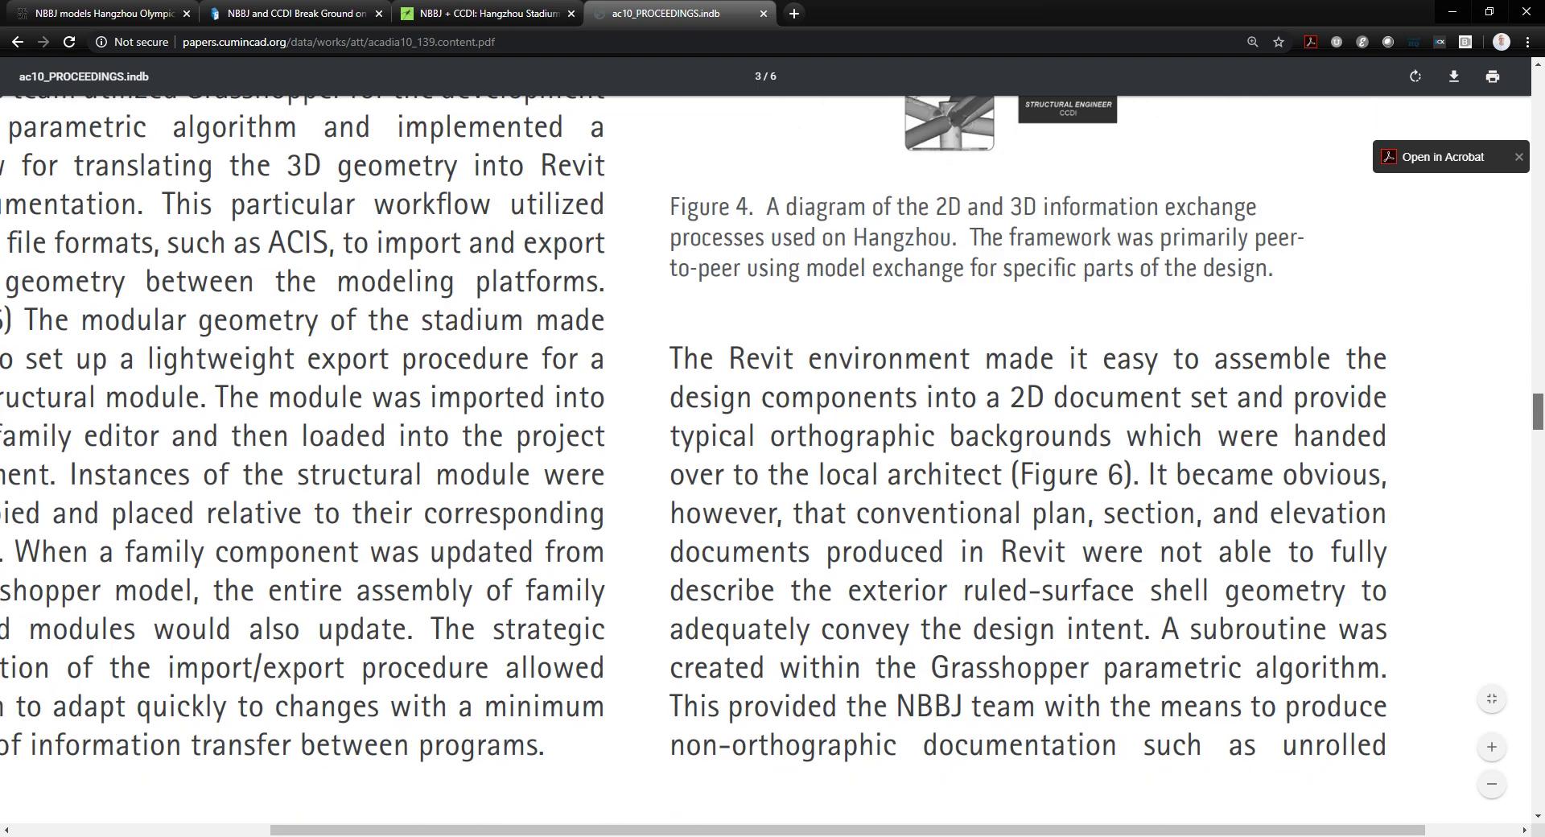
{"action": "scroll", "coordinate": [764, 459], "scroll_direction": "up", "scroll_amount": 7}
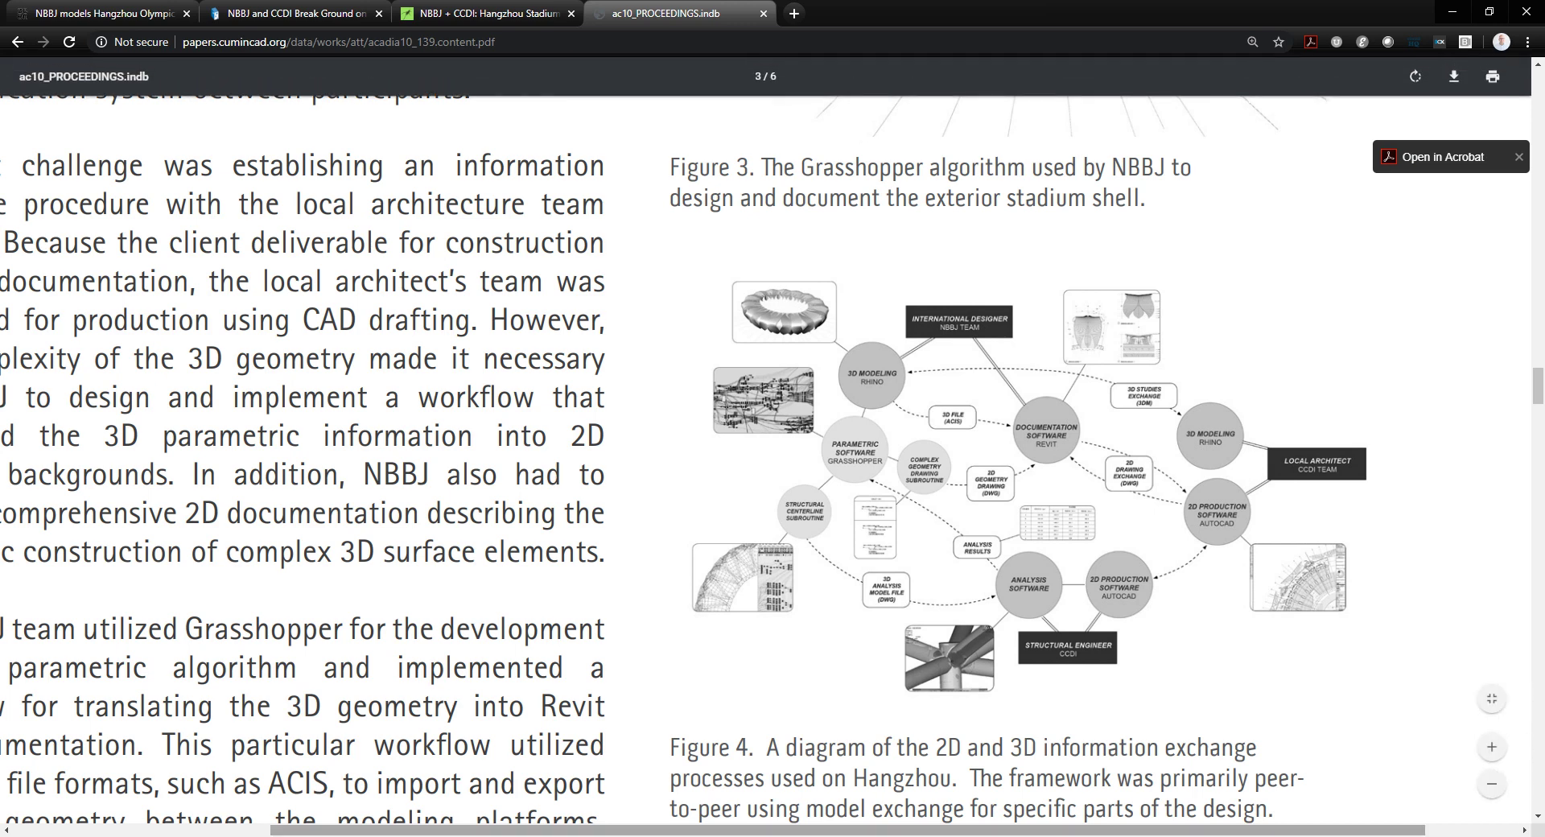
Switch to HangzhouPedals.3dm in Rhino and inspect the stadium's petal-shaped steel structure from several angles in the Perspective view
{"action": "mouse_move", "coordinate": [652, 833]}
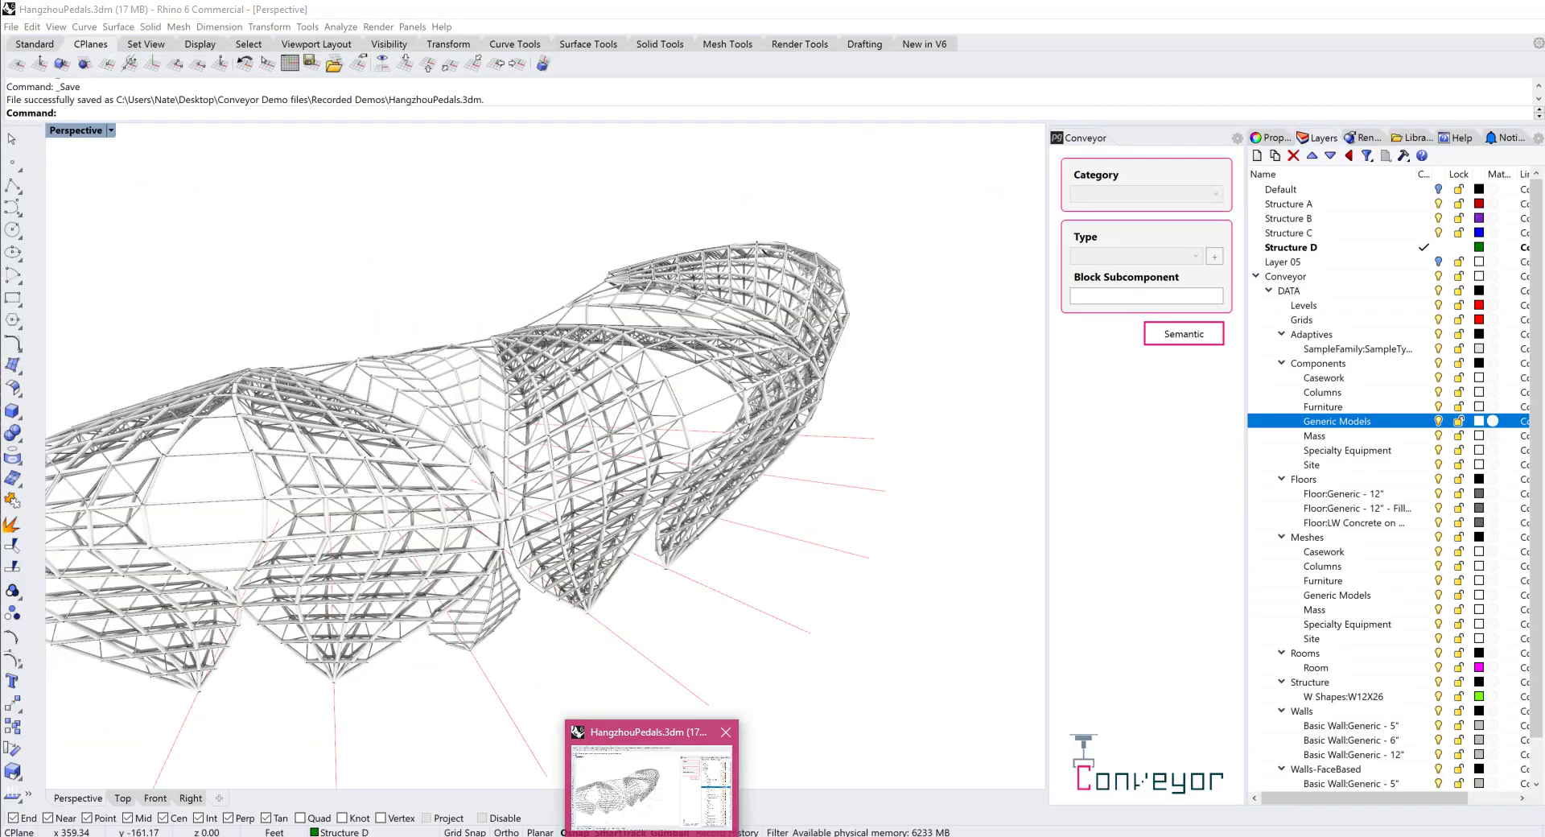
{"action": "left_click", "coordinate": [652, 780]}
{"action": "right_click_drag", "start_coordinate": [545, 455], "coordinate": [420, 454]}
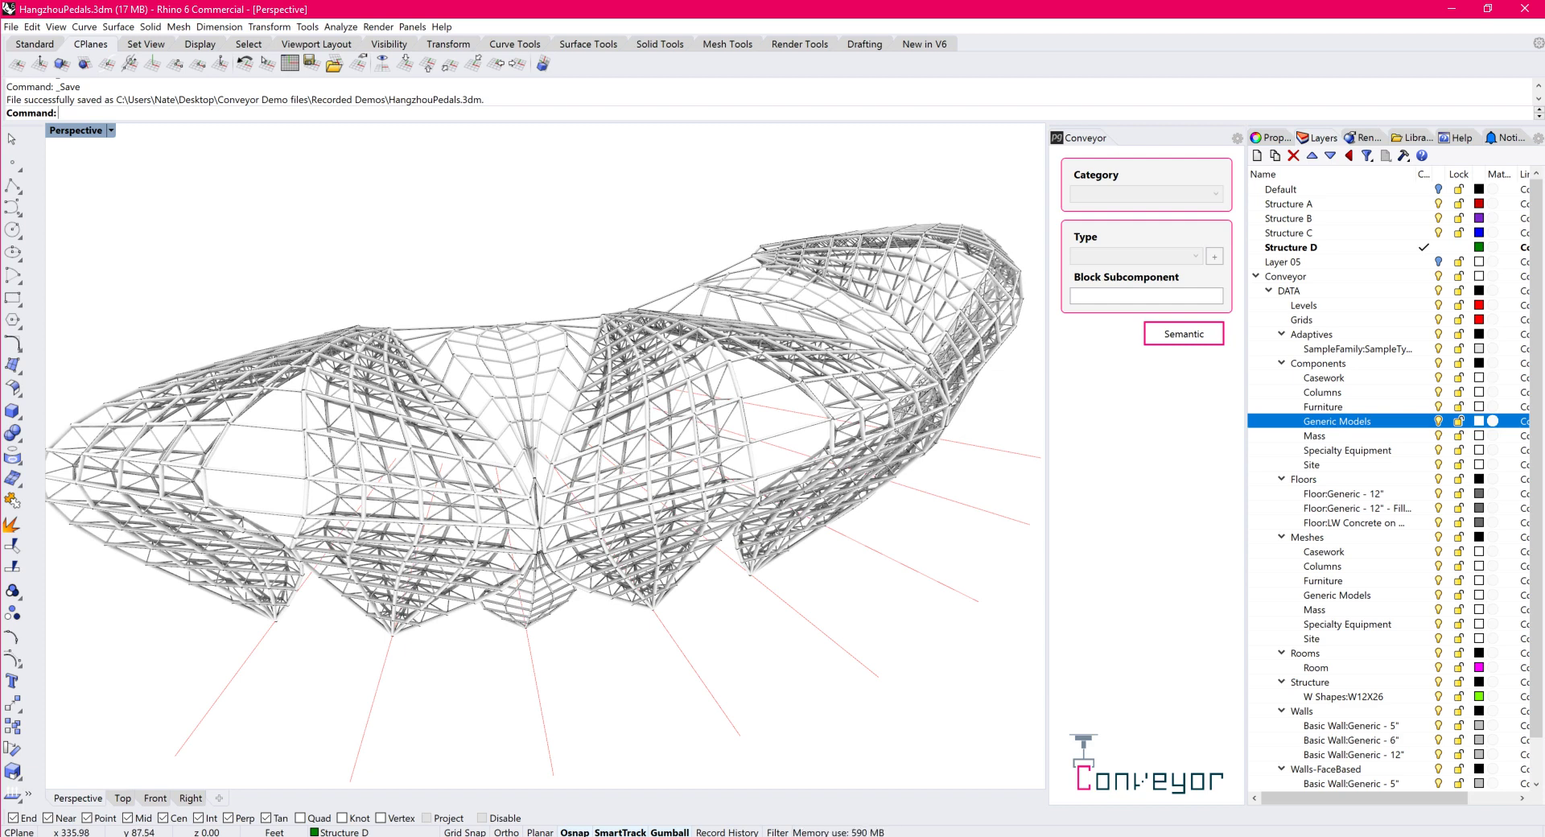
{"action": "right_click_drag", "start_coordinate": [692, 450], "coordinate": [628, 466]}
{"action": "right_click_drag", "start_coordinate": [1030, 441], "coordinate": [1058, 457]}
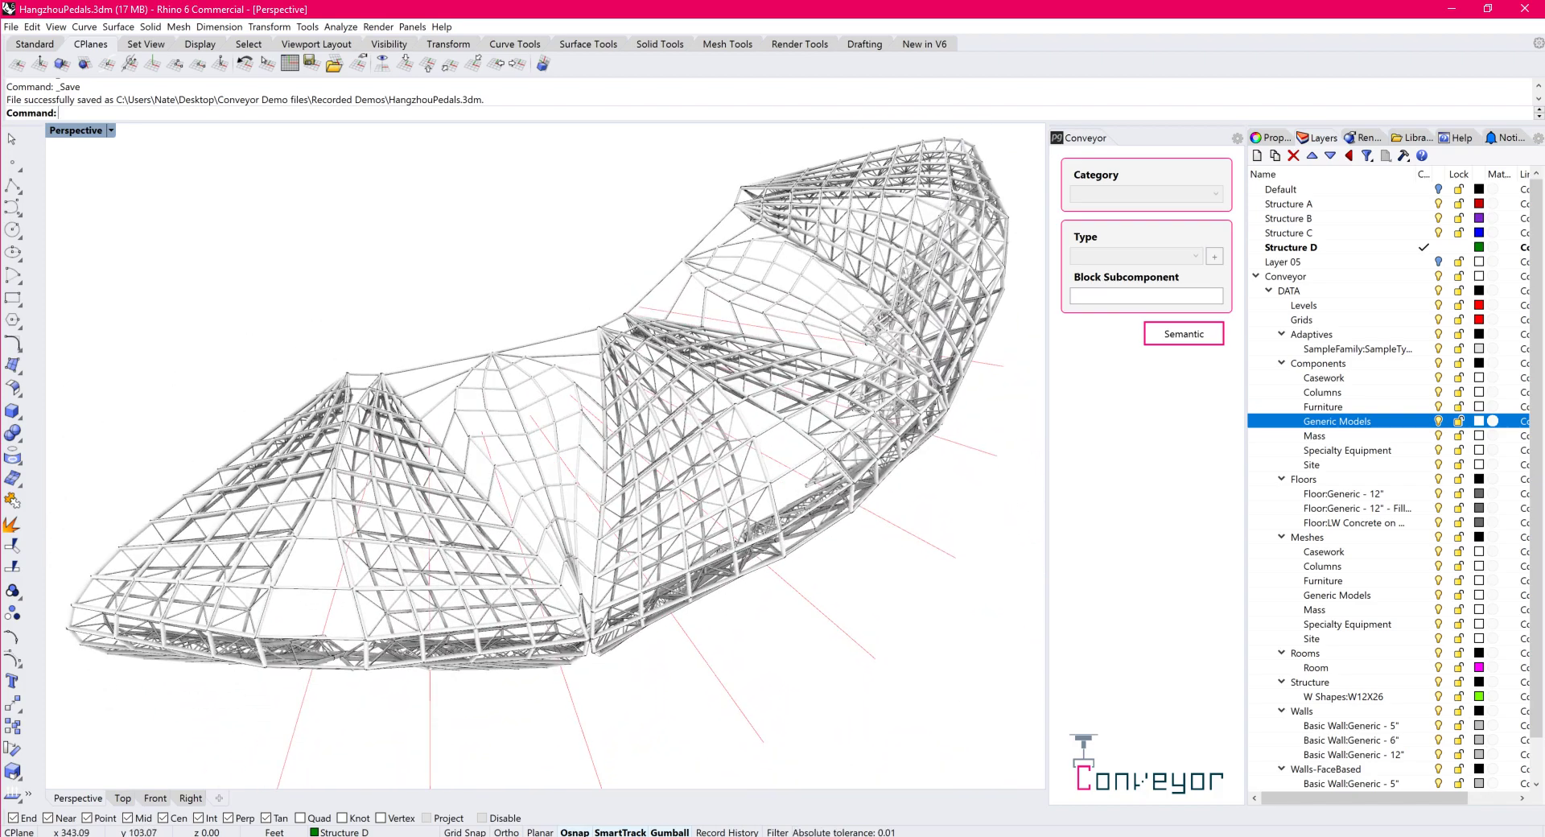
{"action": "scroll", "coordinate": [797, 435], "scroll_direction": "up", "scroll_amount": 5}
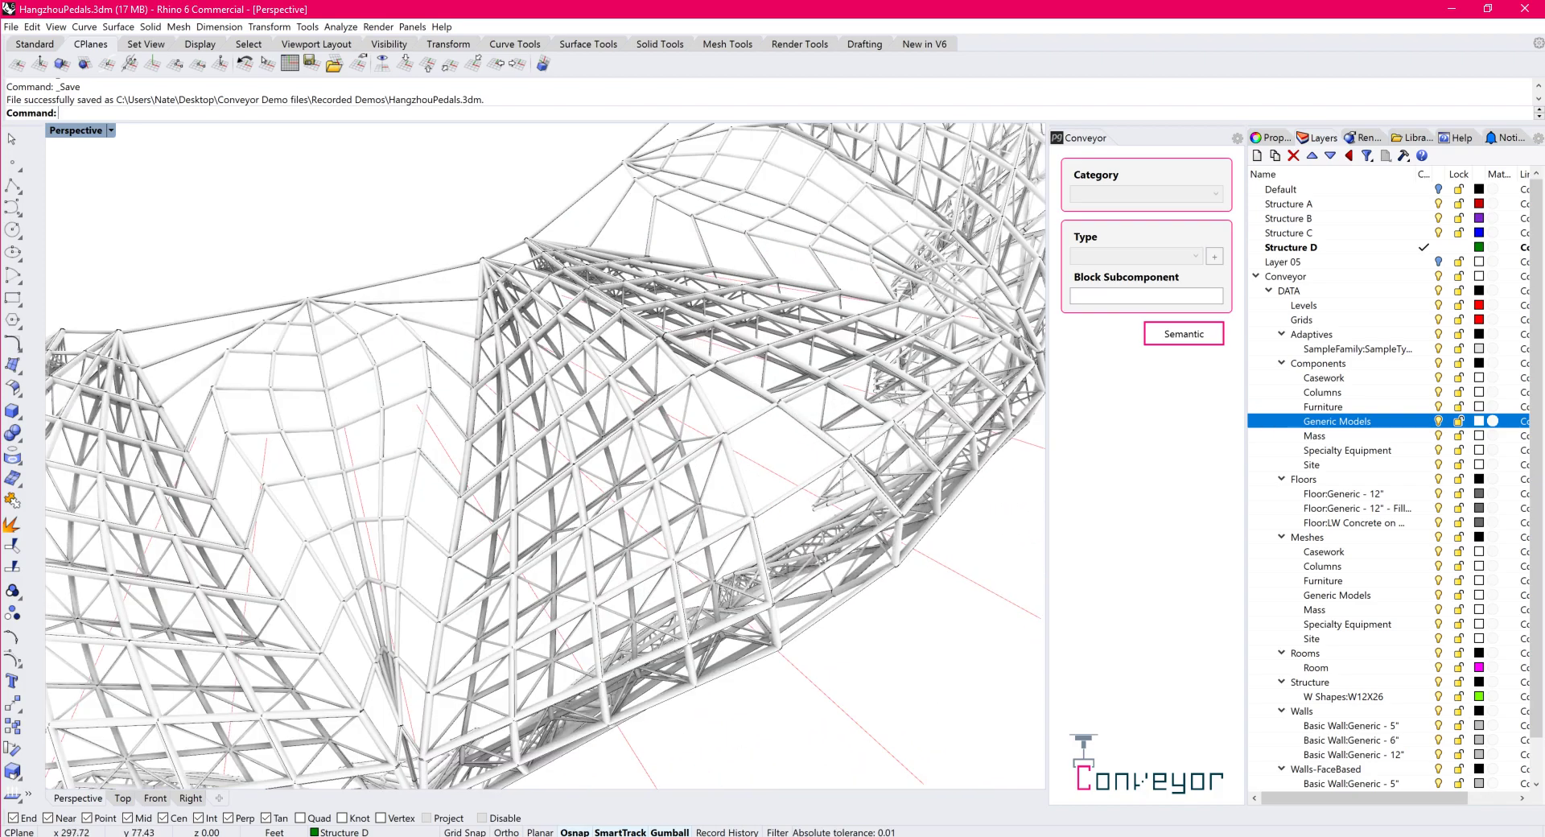
{"action": "right_click_drag", "start_coordinate": [564, 450], "coordinate": [724, 434]}
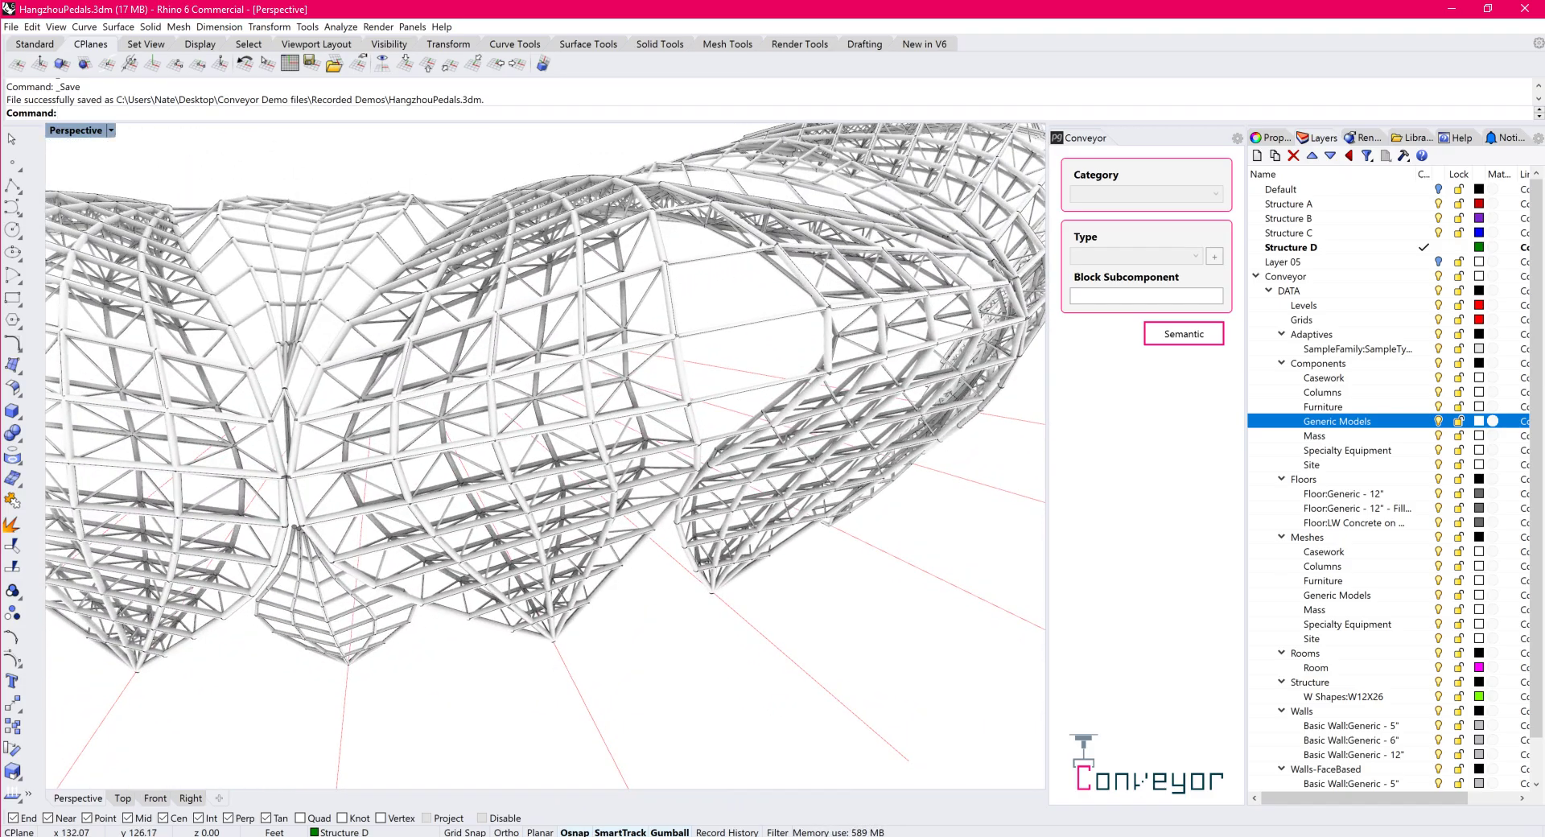
Open the Pedal B block for in-place editing, select all its polysurfaces to examine its members, and close the block editor
{"action": "double_click", "coordinate": [515, 411]}
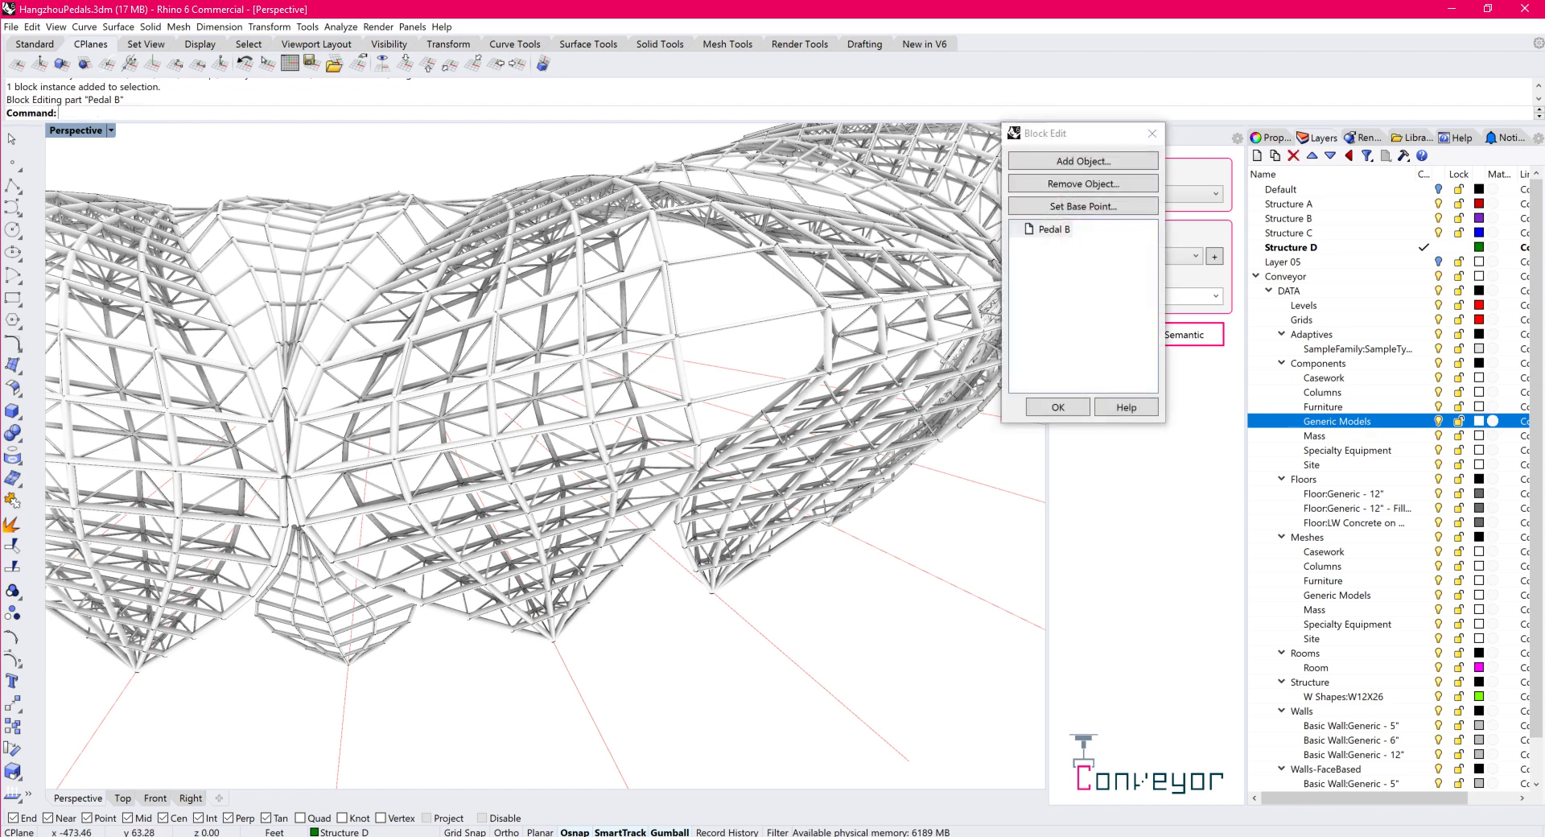
{"action": "left_click_drag", "start_coordinate": [312, 138], "coordinate": [475, 265]}
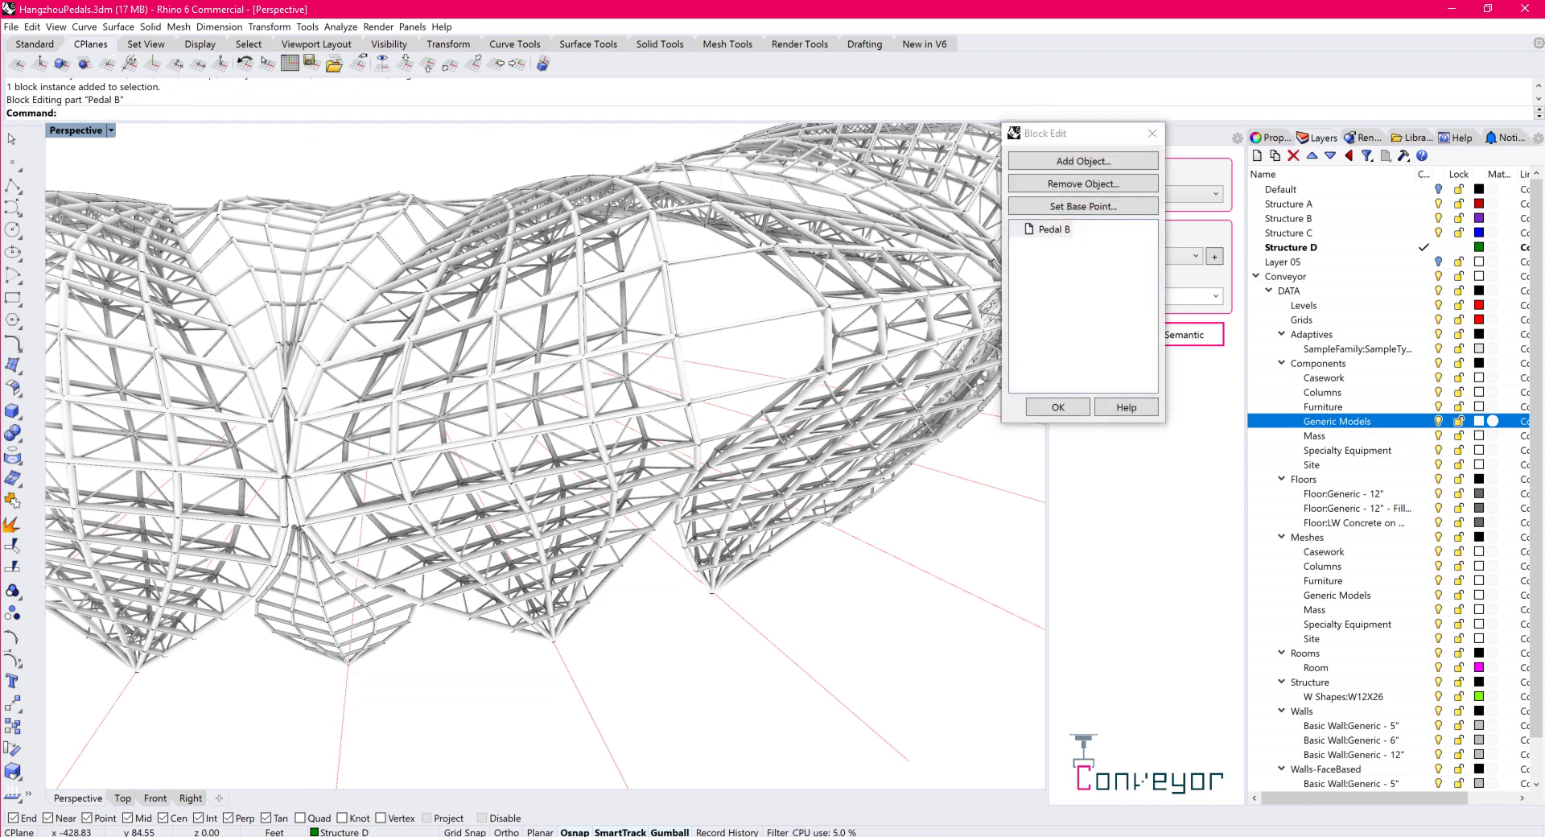
{"action": "left_click_drag", "start_coordinate": [233, 133], "coordinate": [777, 708]}
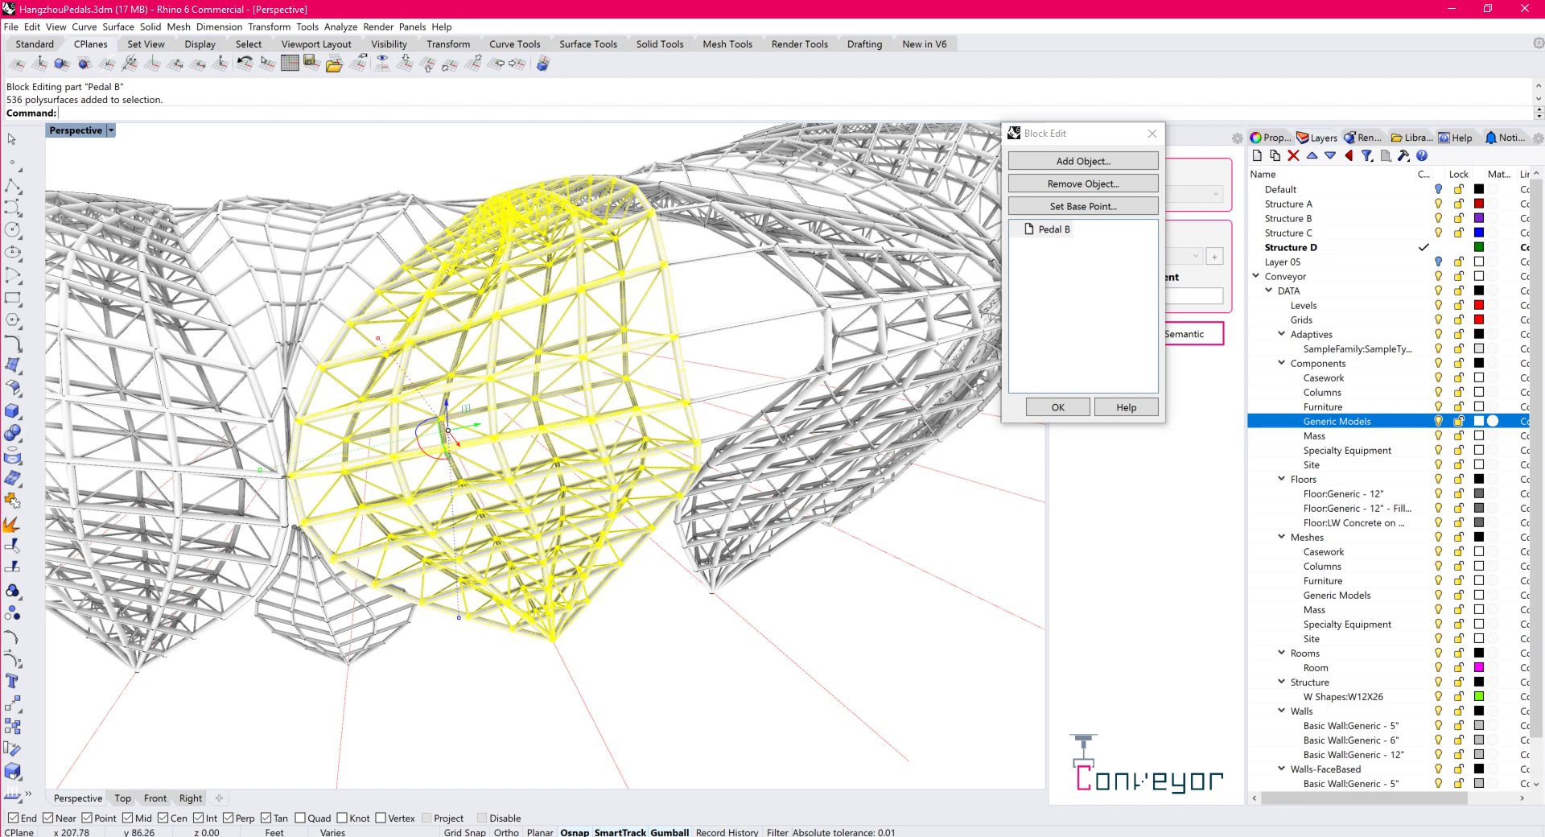
{"action": "left_click", "coordinate": [1058, 406]}
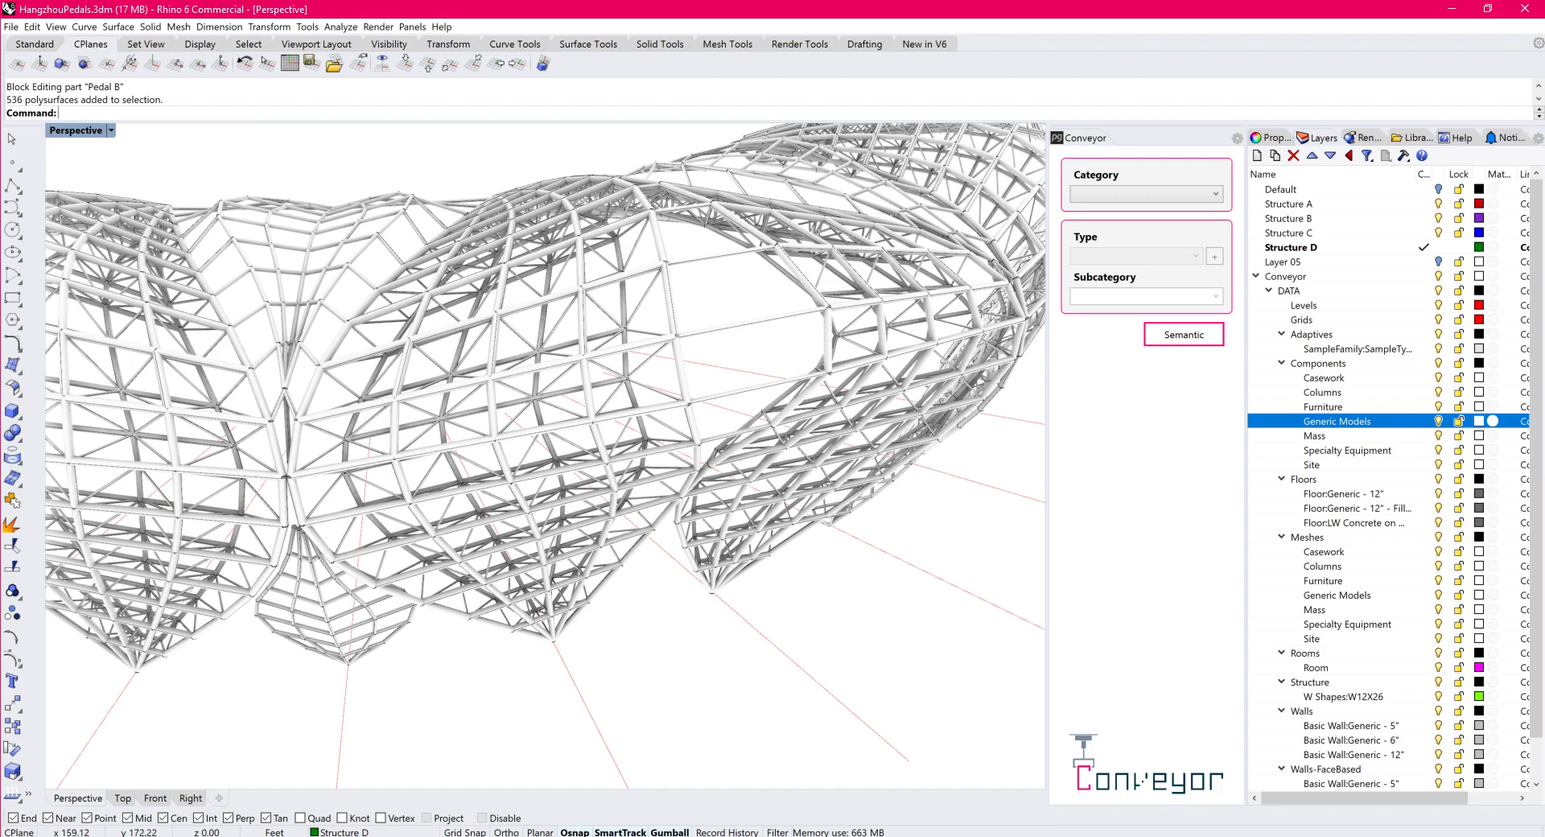
Select one petal block at the front of the structure, review the file formats offered by Export Selected, and leave without exporting
{"action": "scroll", "coordinate": [777, 358], "scroll_direction": "down", "scroll_amount": 5}
{"action": "right_click_drag", "start_coordinate": [777, 358], "coordinate": [571, 384]}
{"action": "key", "text": "Up"}
{"action": "key", "text": "Up"}
{"action": "key", "text": "Up"}
{"action": "key", "text": "Up"}
{"action": "key", "text": "Up"}
{"action": "key", "text": "Up"}
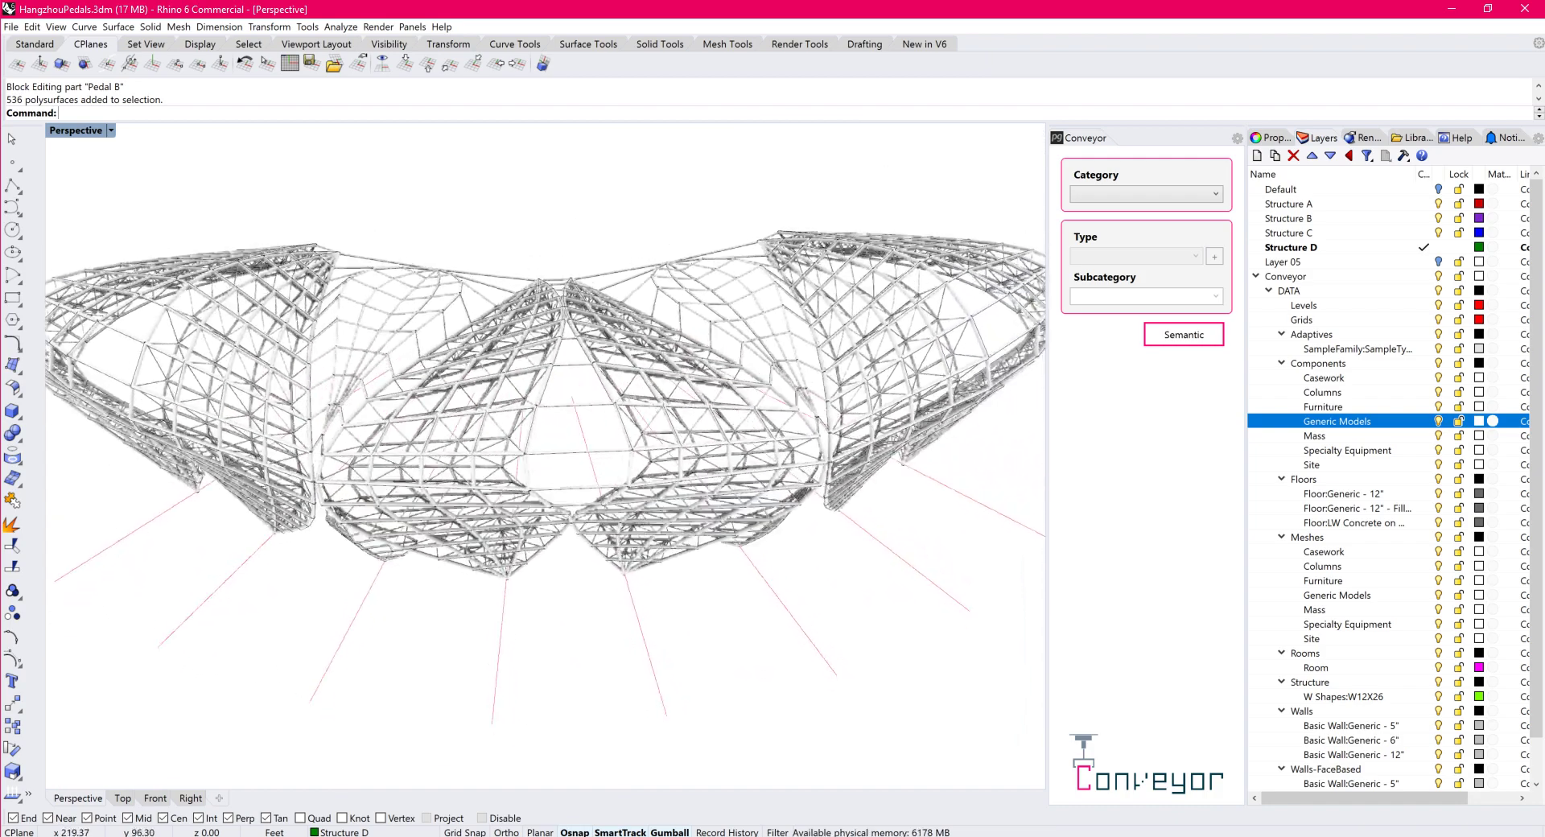
{"action": "left_click", "coordinate": [474, 442]}
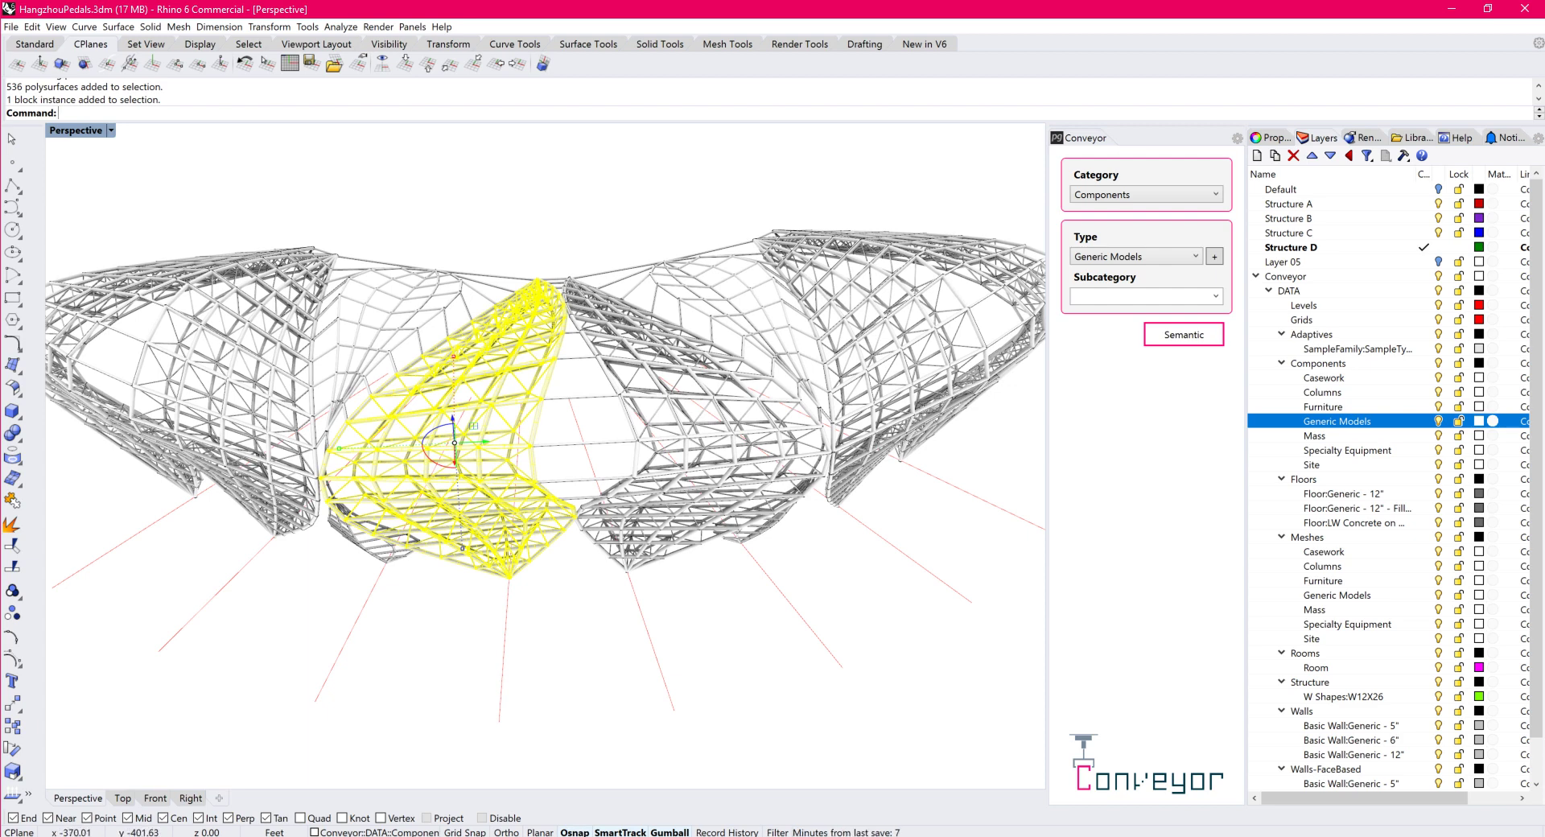
{"action": "left_click", "coordinate": [11, 27]}
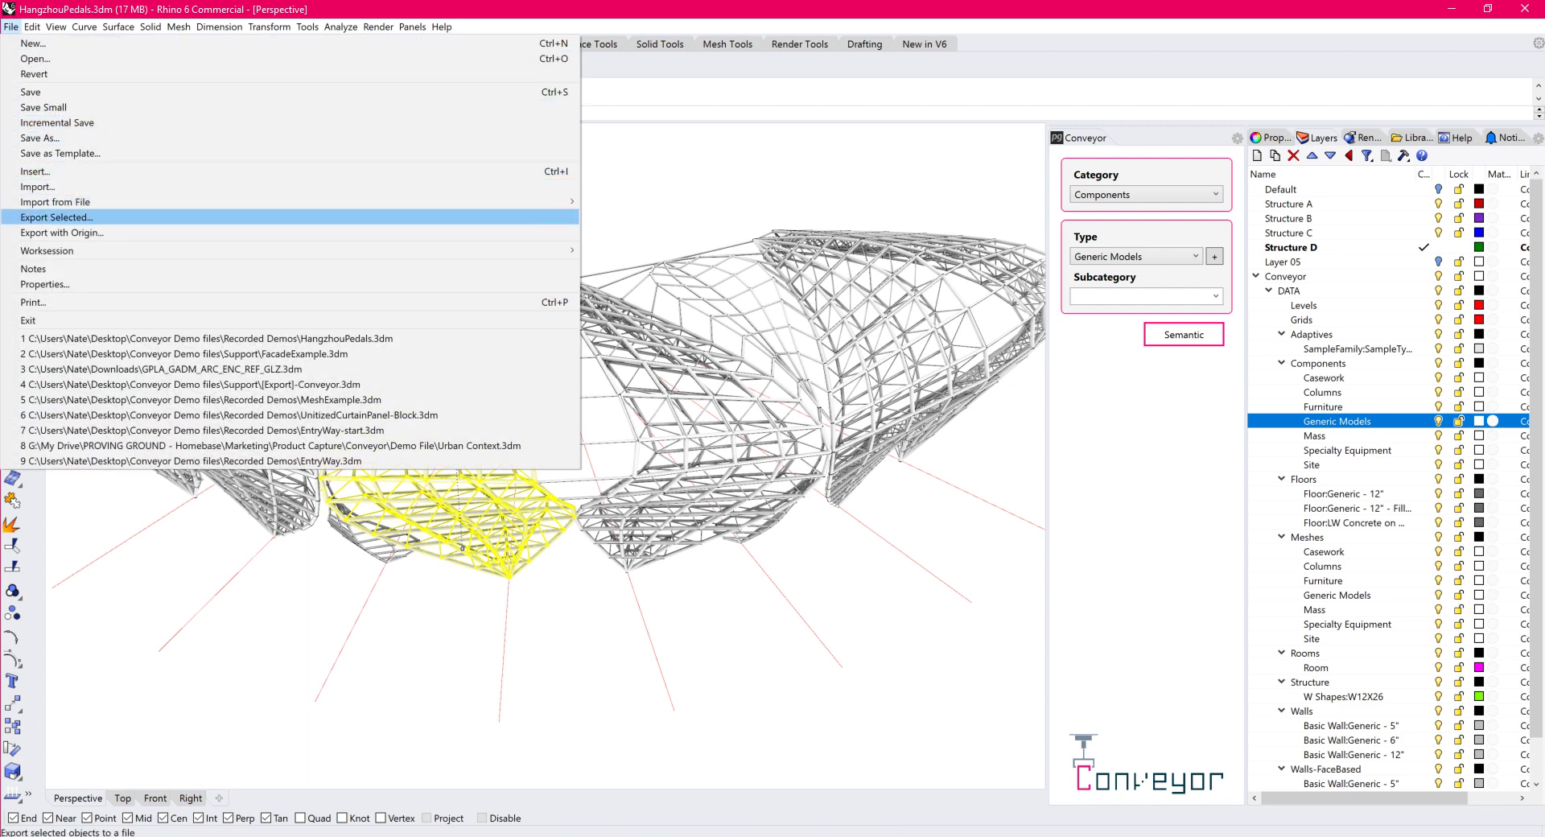
{"action": "left_click", "coordinate": [56, 217]}
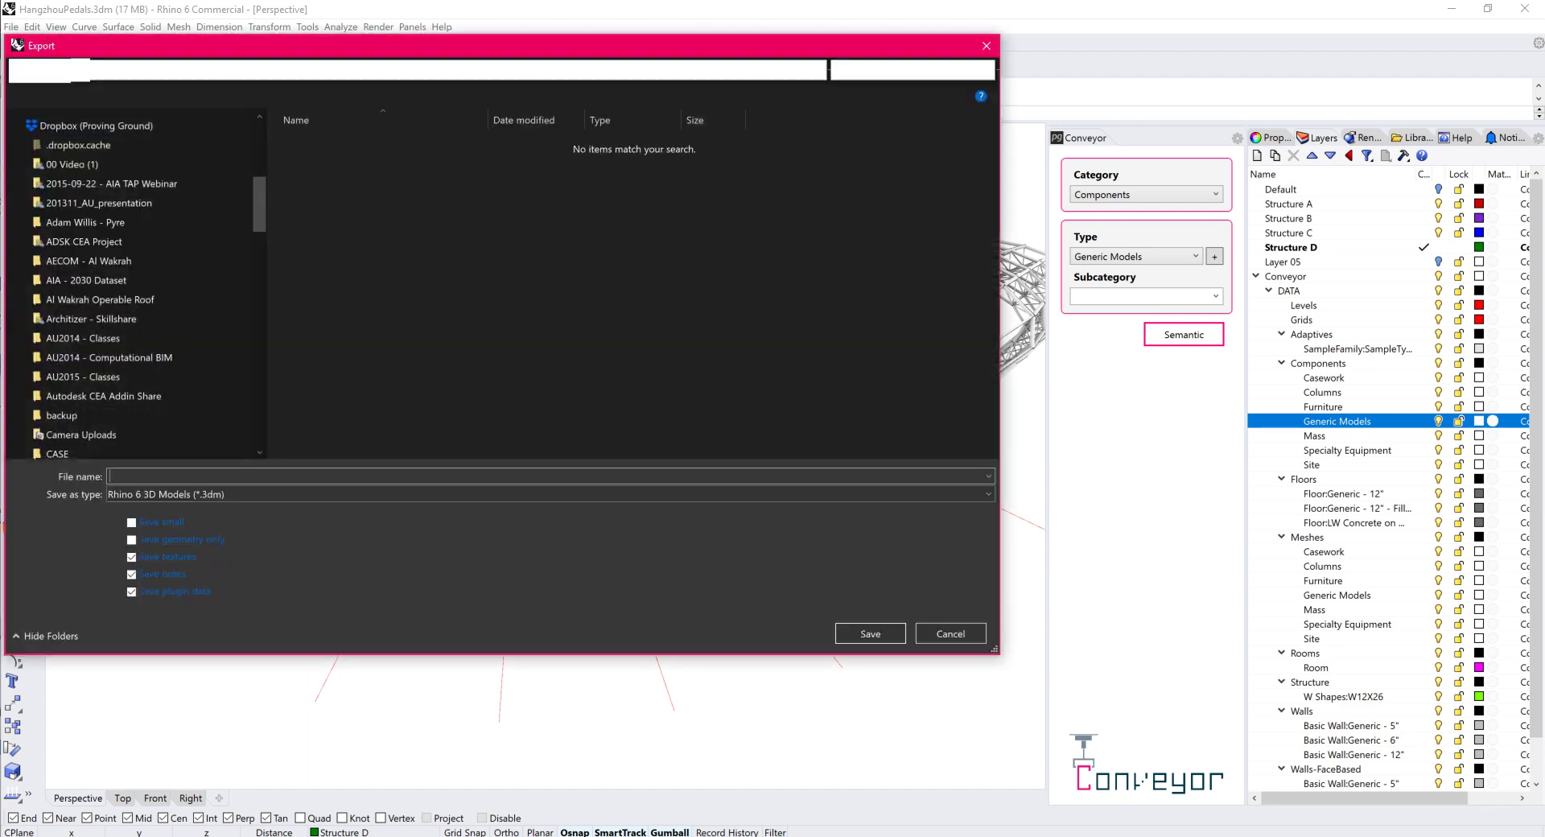
{"action": "left_click", "coordinate": [550, 494]}
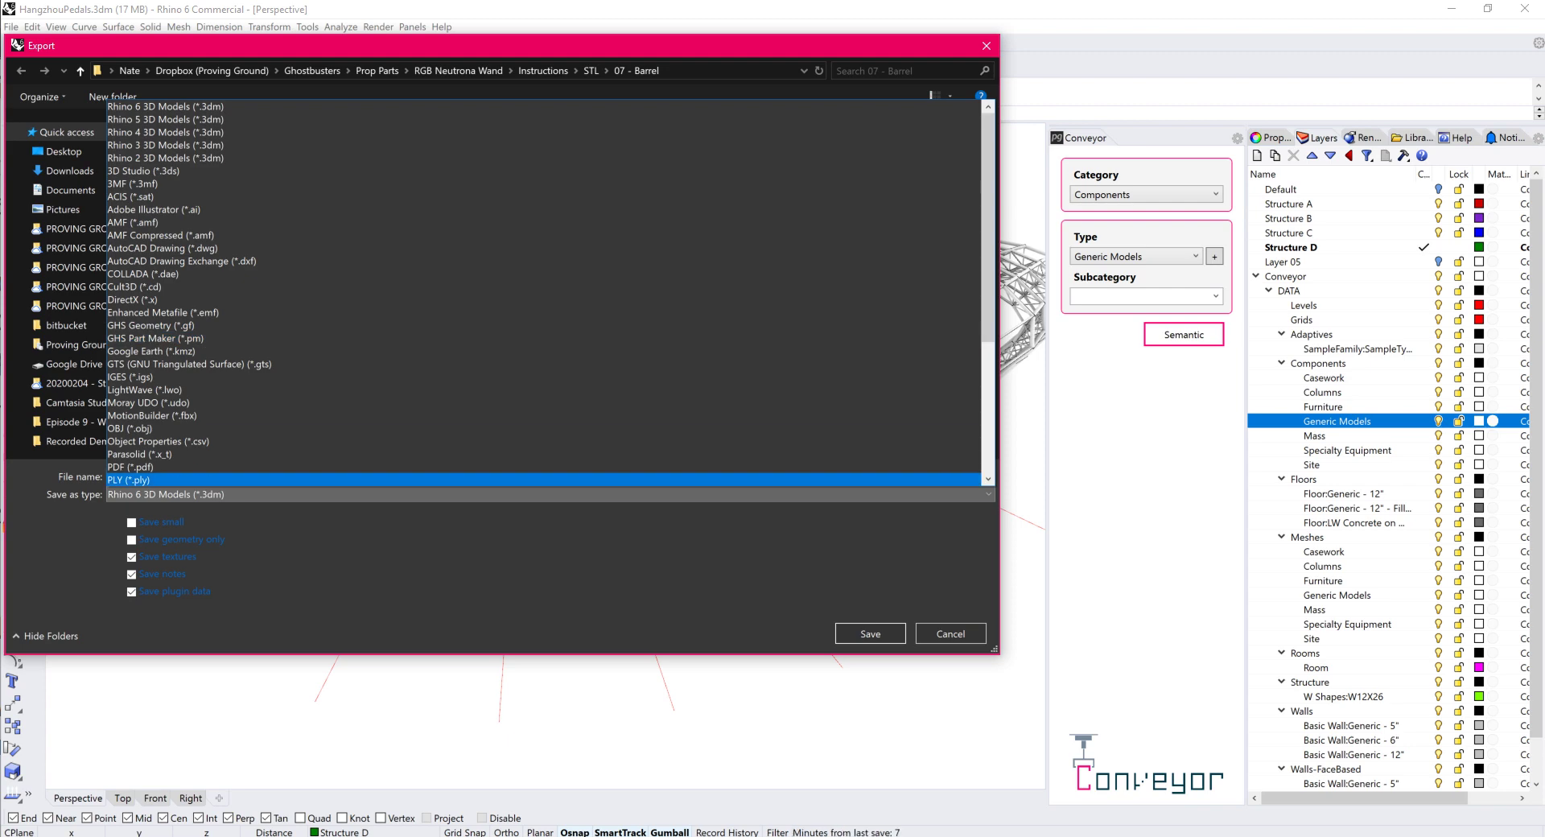
{"action": "left_click", "coordinate": [949, 634]}
{"action": "left_click", "coordinate": [949, 634]}
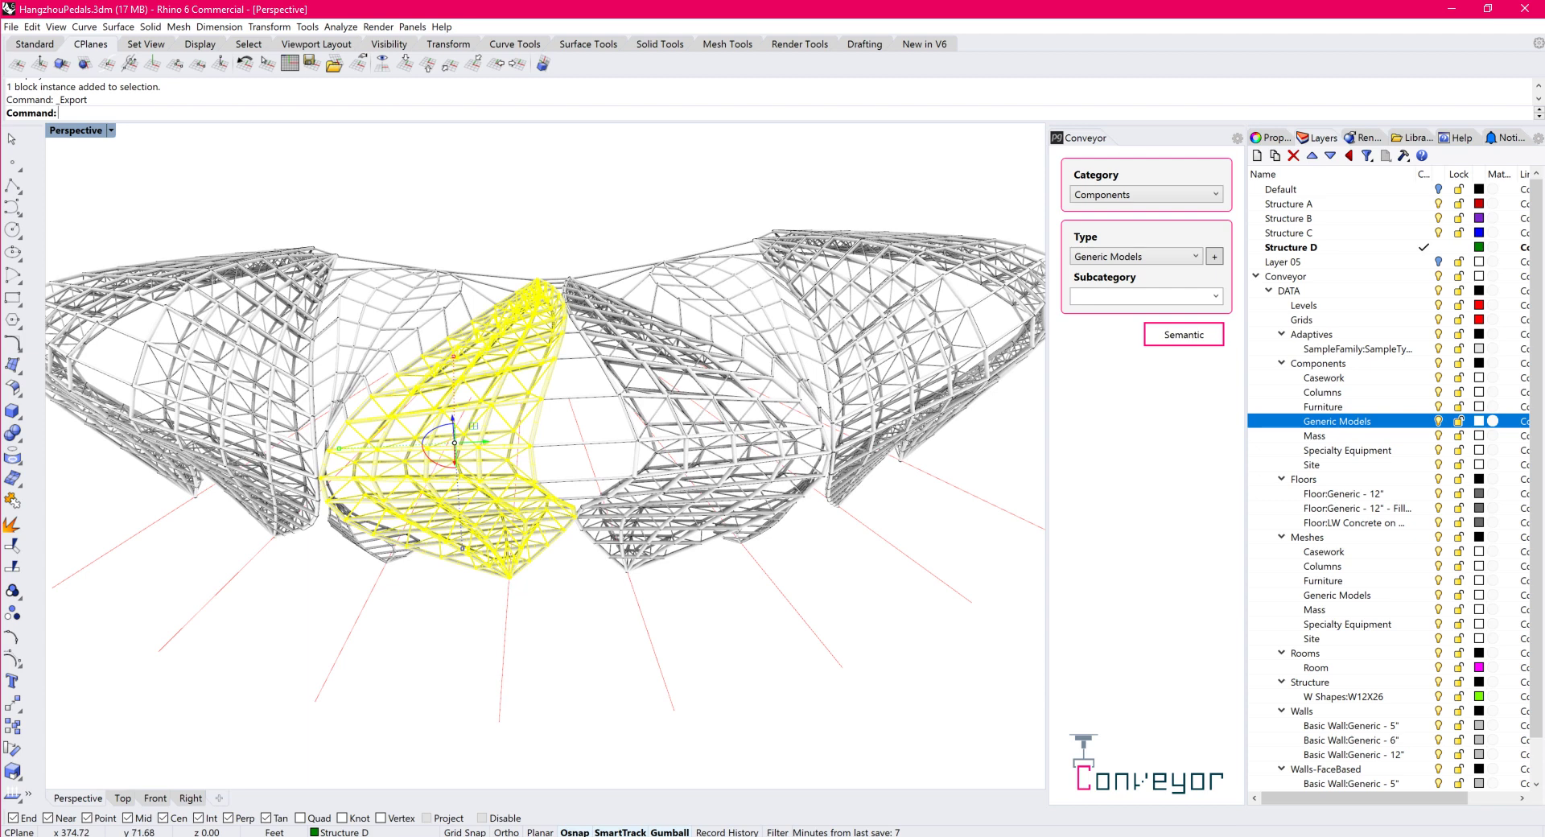
{"action": "key", "text": "Escape"}
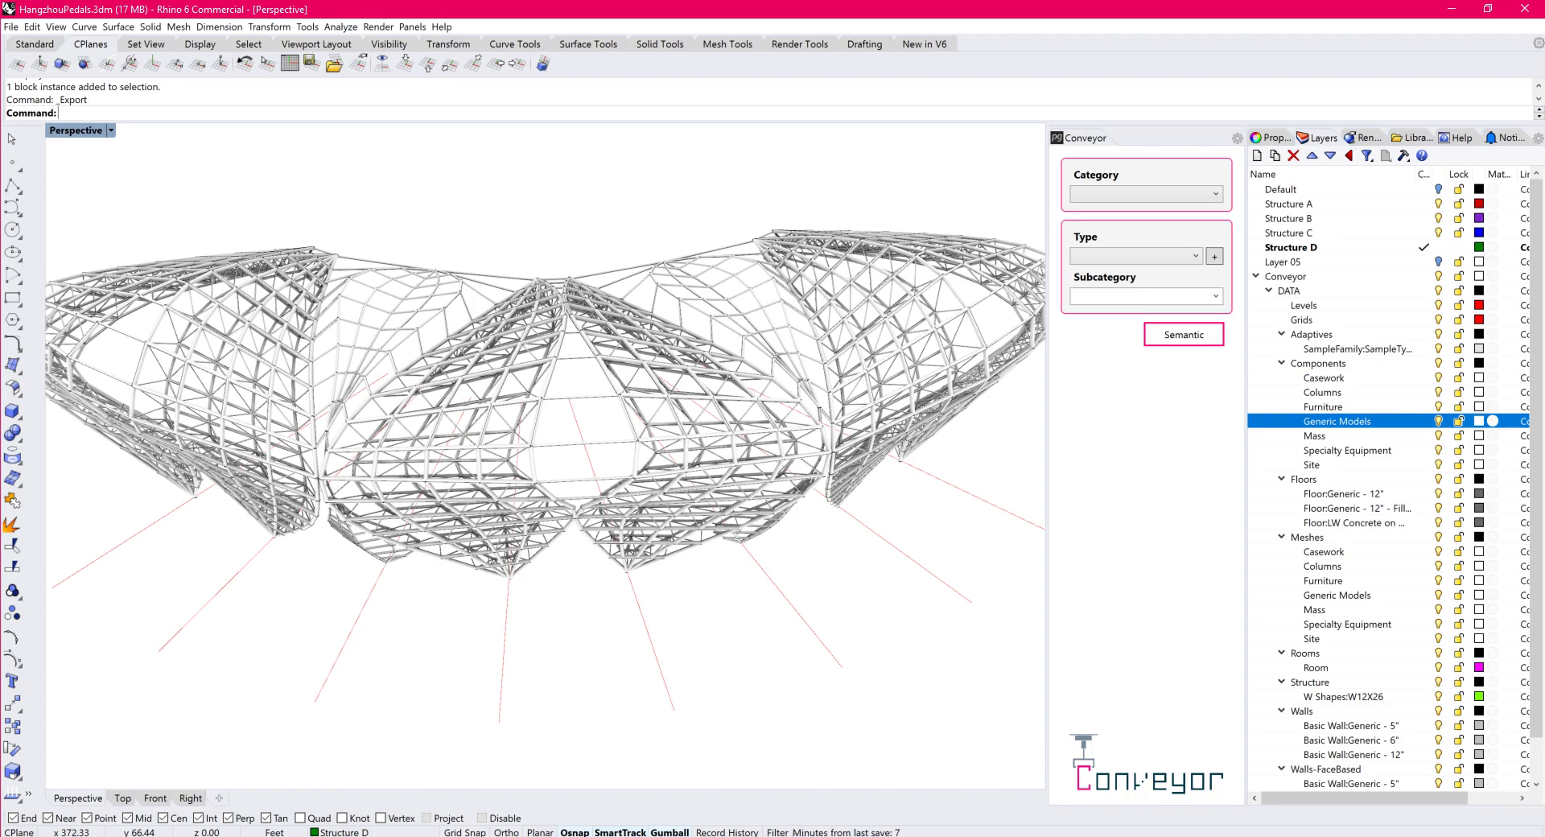
{"action": "right_click_drag", "start_coordinate": [563, 419], "coordinate": [322, 398]}
{"action": "right_click_drag", "start_coordinate": [145, 441], "coordinate": [97, 437]}
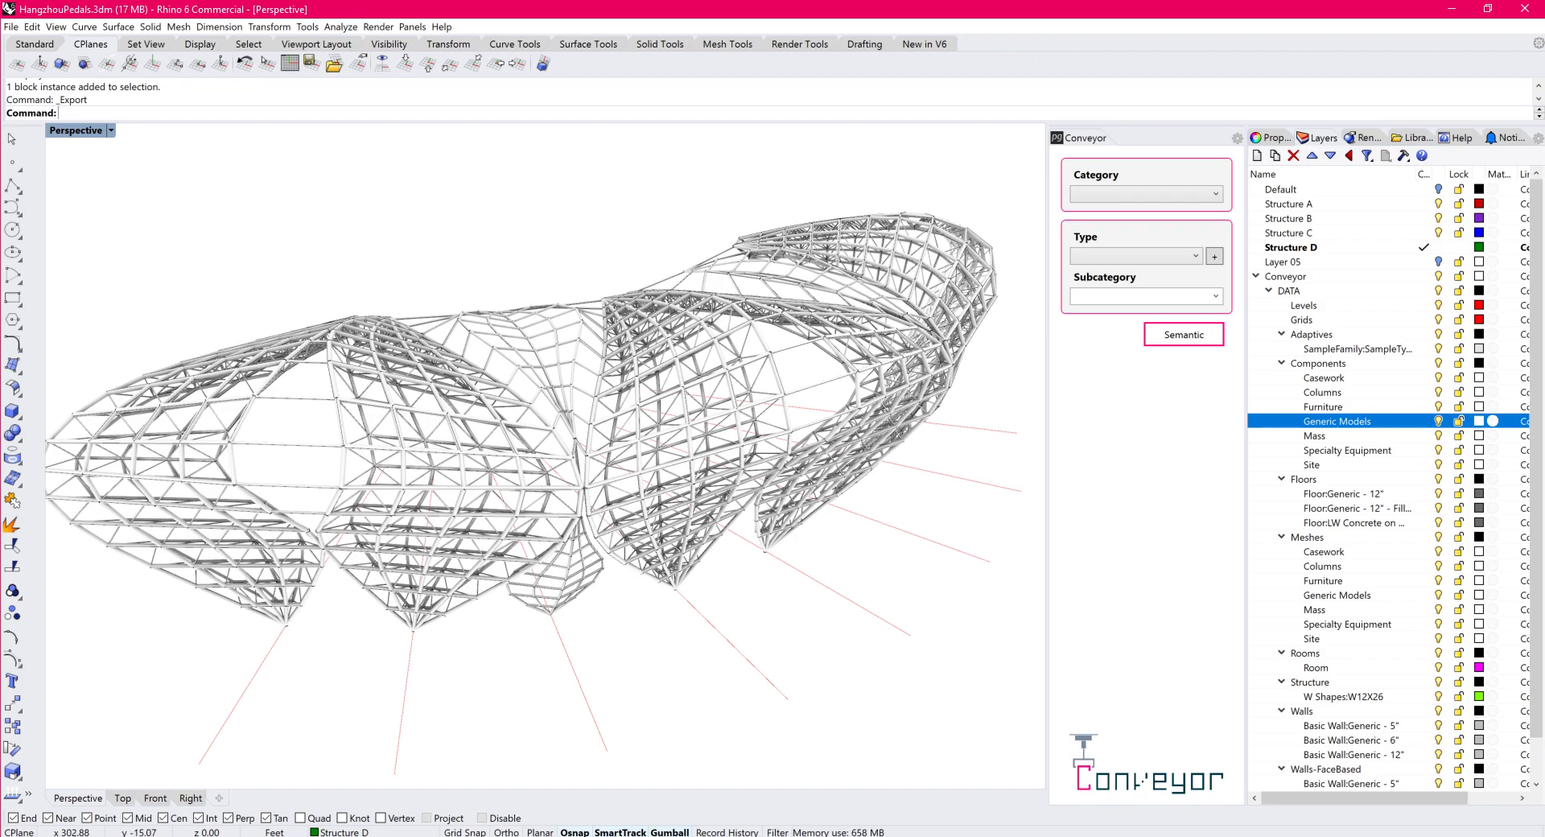
{"action": "right_click_drag", "start_coordinate": [483, 434], "coordinate": [431, 423]}
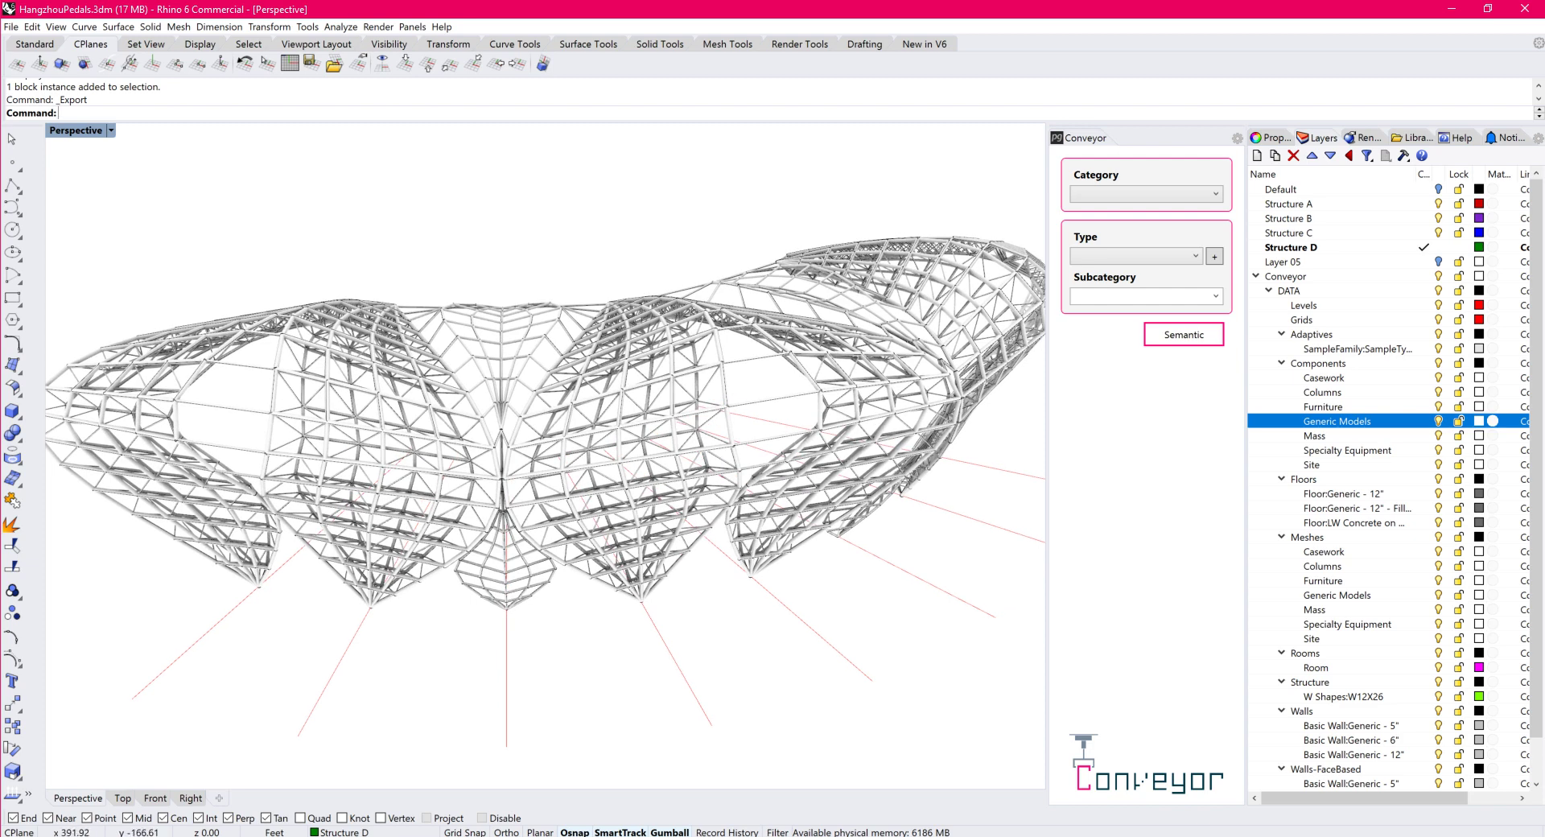
Switch to the Dezeen article on the Hangzhou Olympic Sports Center in Chrome and examine photos of the built petal facade and steel structure
{"action": "left_click", "coordinate": [415, 836]}
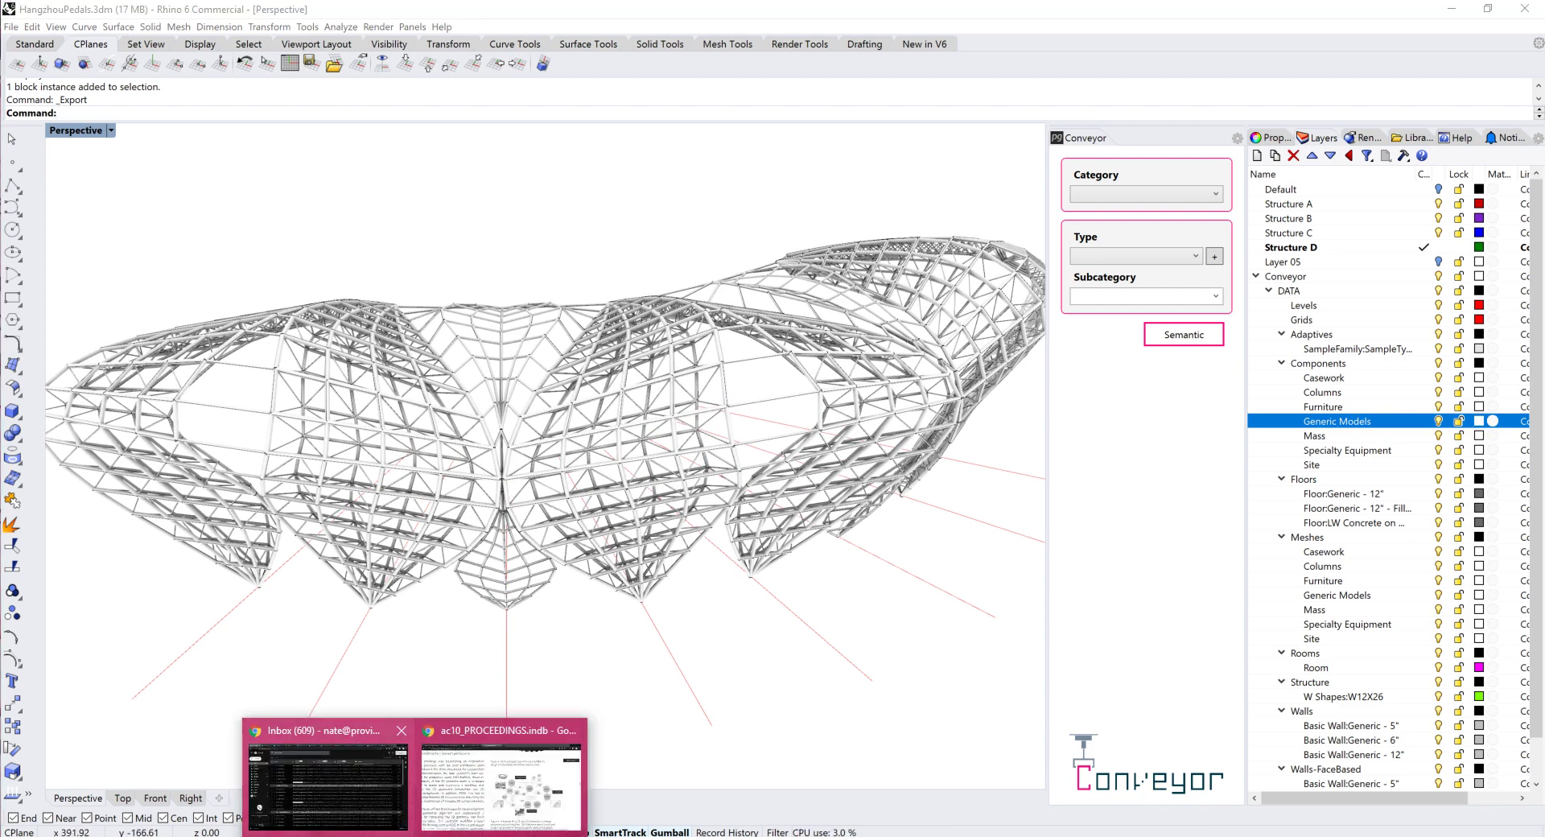
{"action": "left_click", "coordinate": [501, 785]}
{"action": "left_click", "coordinate": [100, 13]}
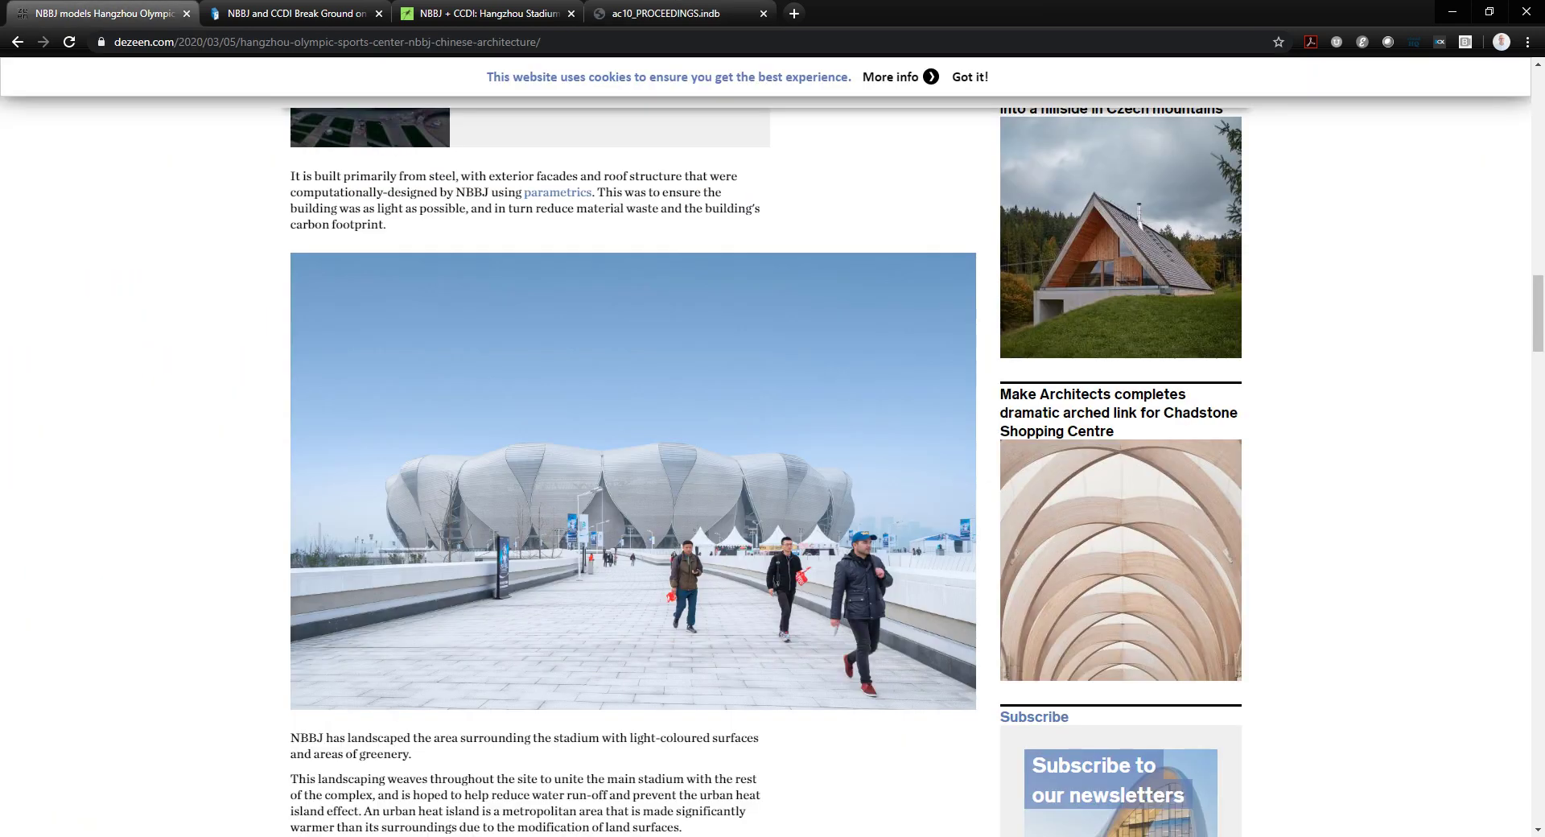
{"action": "scroll", "coordinate": [634, 483], "scroll_direction": "up", "scroll_amount": 10}
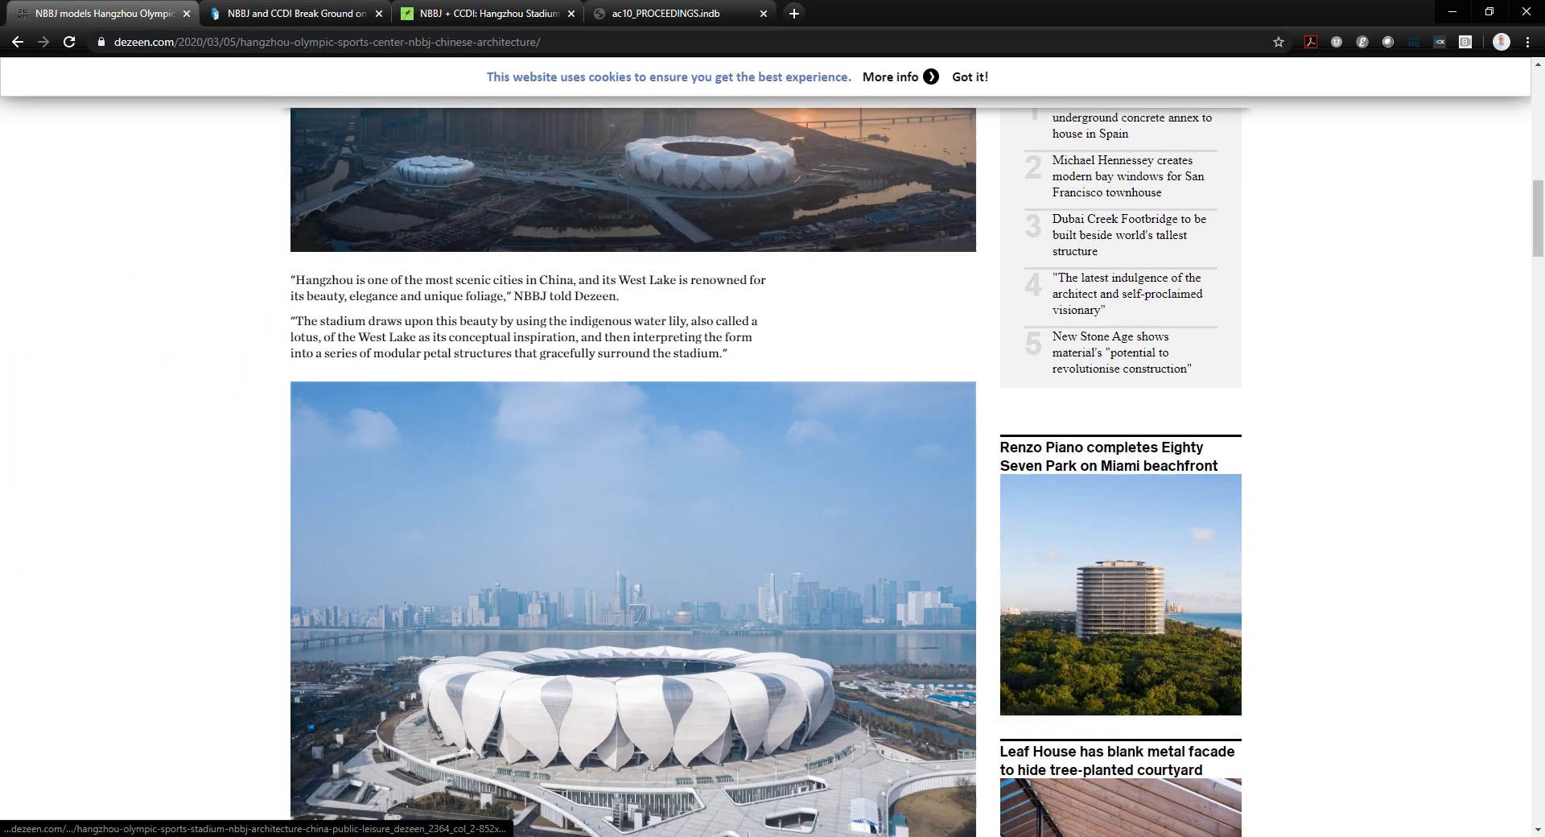
{"action": "scroll", "coordinate": [633, 483], "scroll_direction": "up", "scroll_amount": 1}
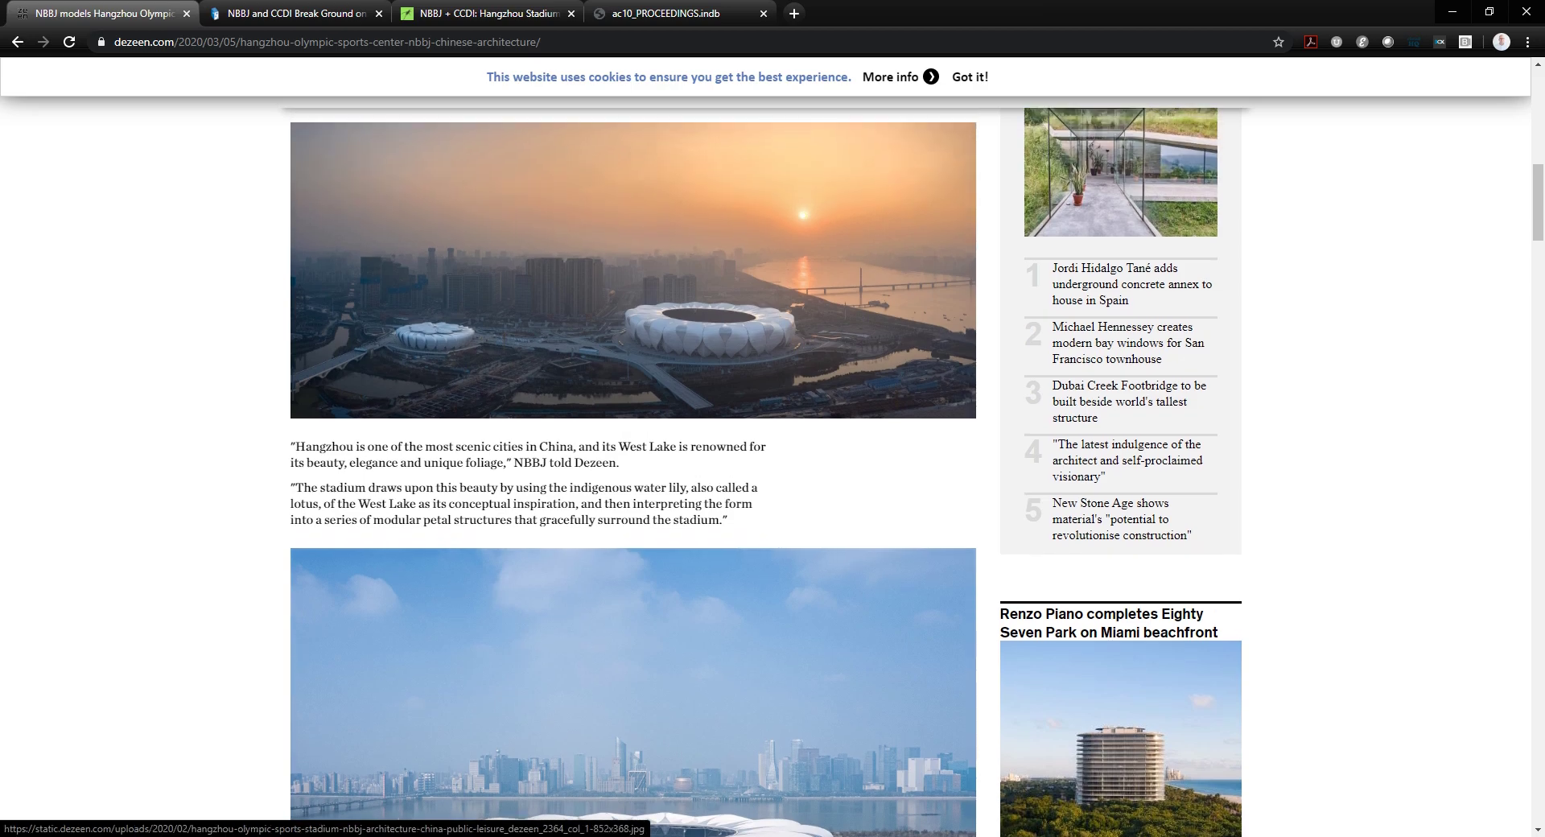
{"action": "scroll", "coordinate": [633, 482], "scroll_direction": "down", "scroll_amount": 20}
{"action": "scroll", "coordinate": [633, 483], "scroll_direction": "down", "scroll_amount": 20}
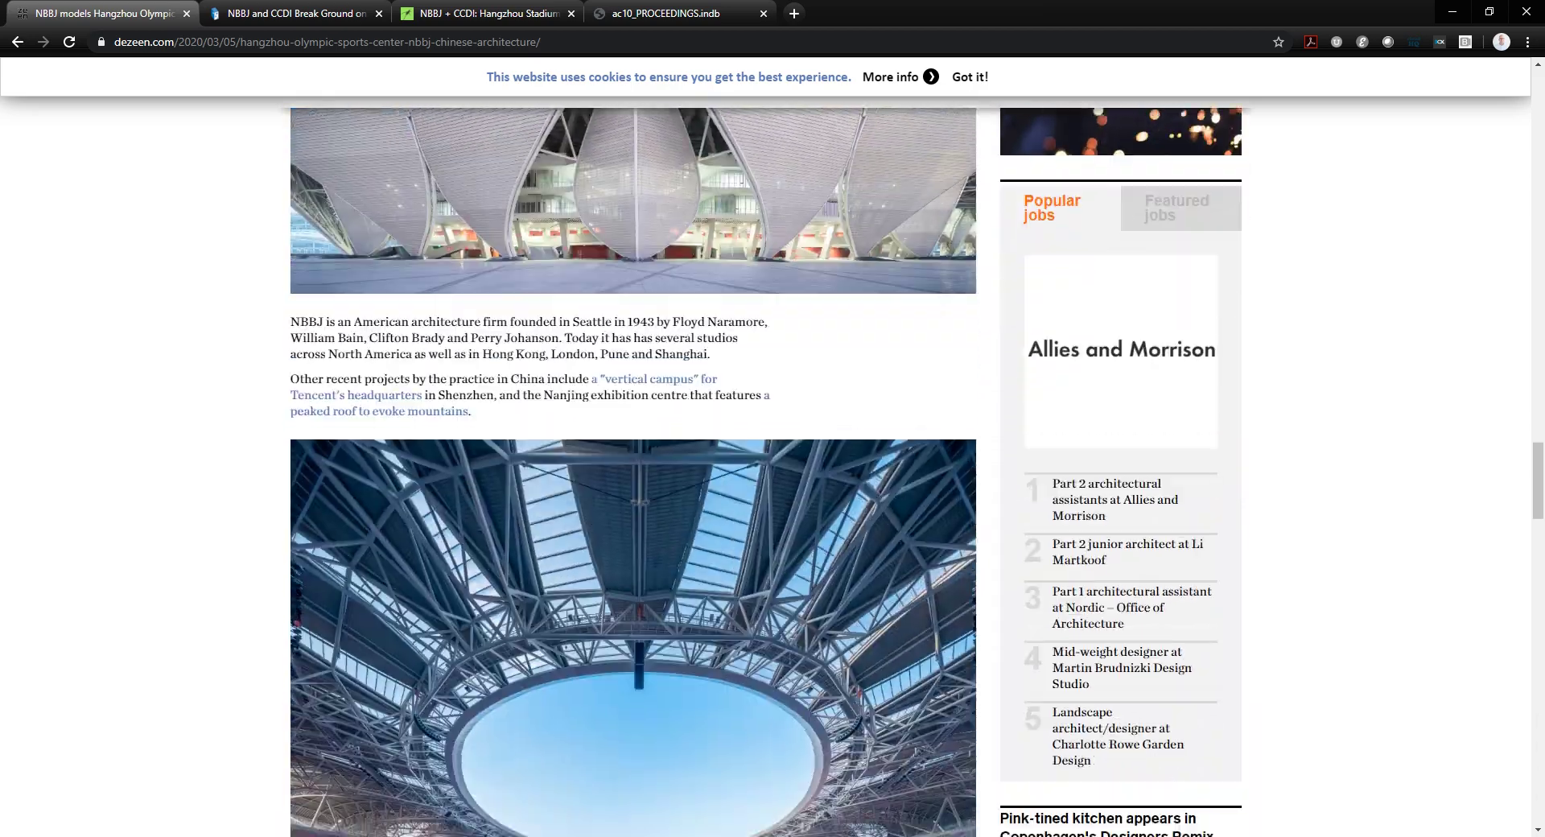
{"action": "scroll", "coordinate": [634, 482], "scroll_direction": "up", "scroll_amount": 20}
{"action": "scroll", "coordinate": [633, 482], "scroll_direction": "up", "scroll_amount": 4}
{"action": "scroll", "coordinate": [633, 483], "scroll_direction": "down", "scroll_amount": 1}
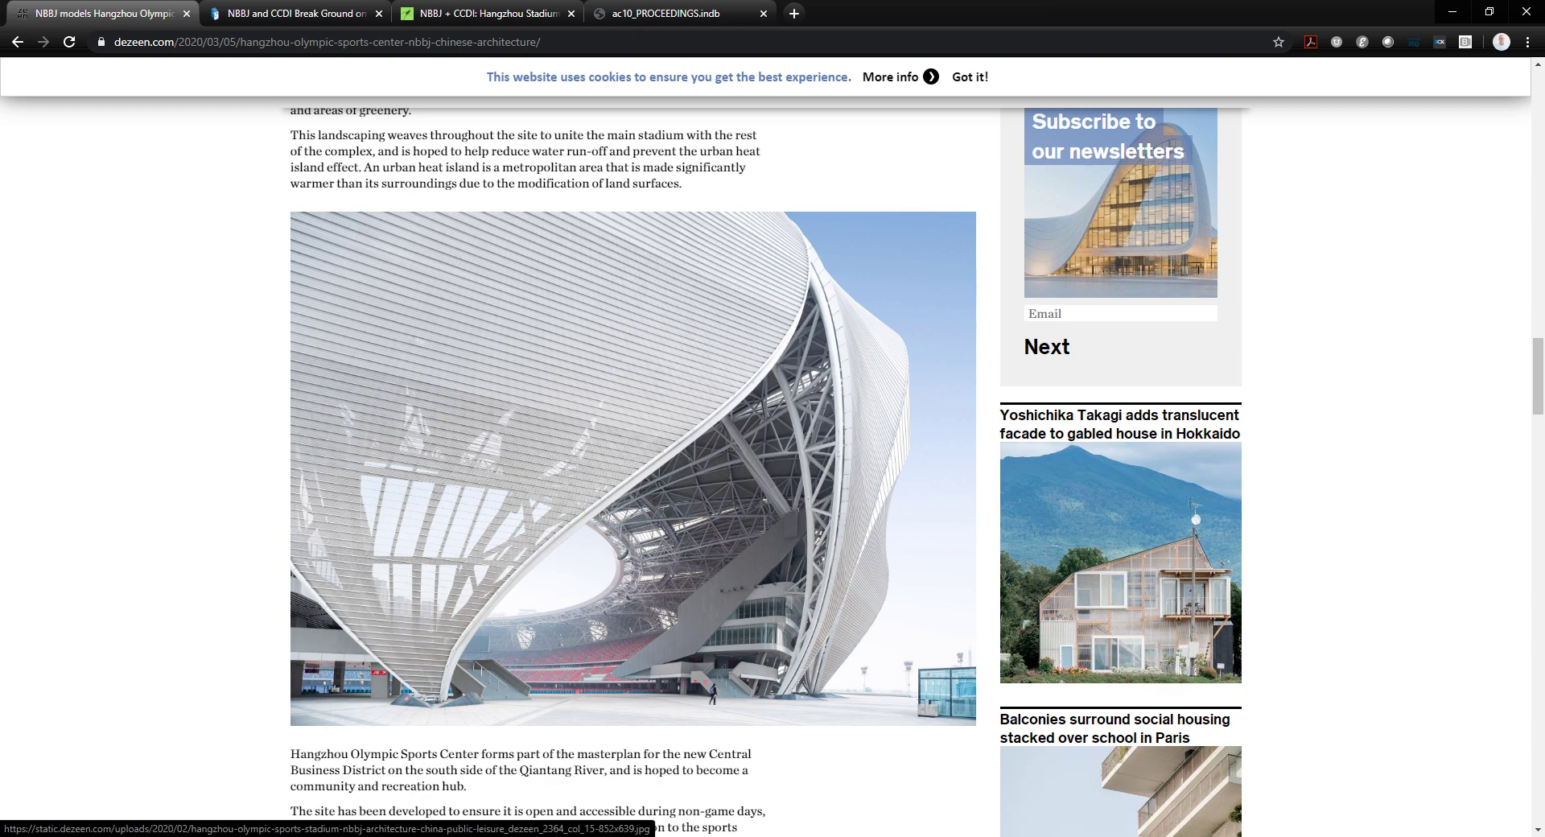
{"action": "scroll", "coordinate": [633, 471], "scroll_direction": "up", "scroll_amount": 15}
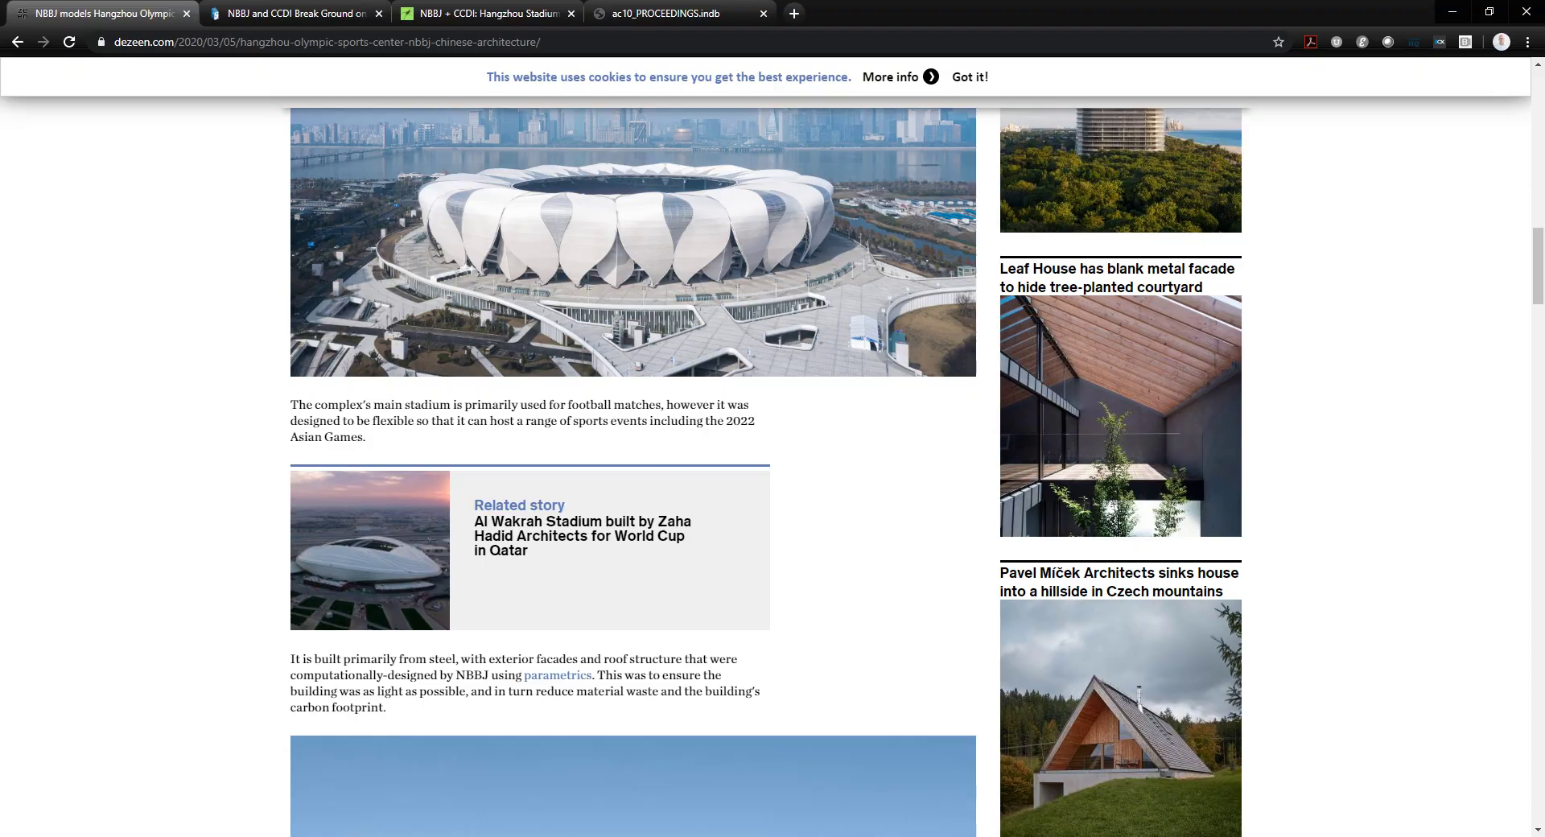
Return to Rhino and select three matching large petal blocks, one from each petal pair, to show how the first petal type repeats
{"action": "key", "text": "alt+Tab"}
{"action": "right_click_drag", "start_coordinate": [546, 455], "coordinate": [603, 483]}
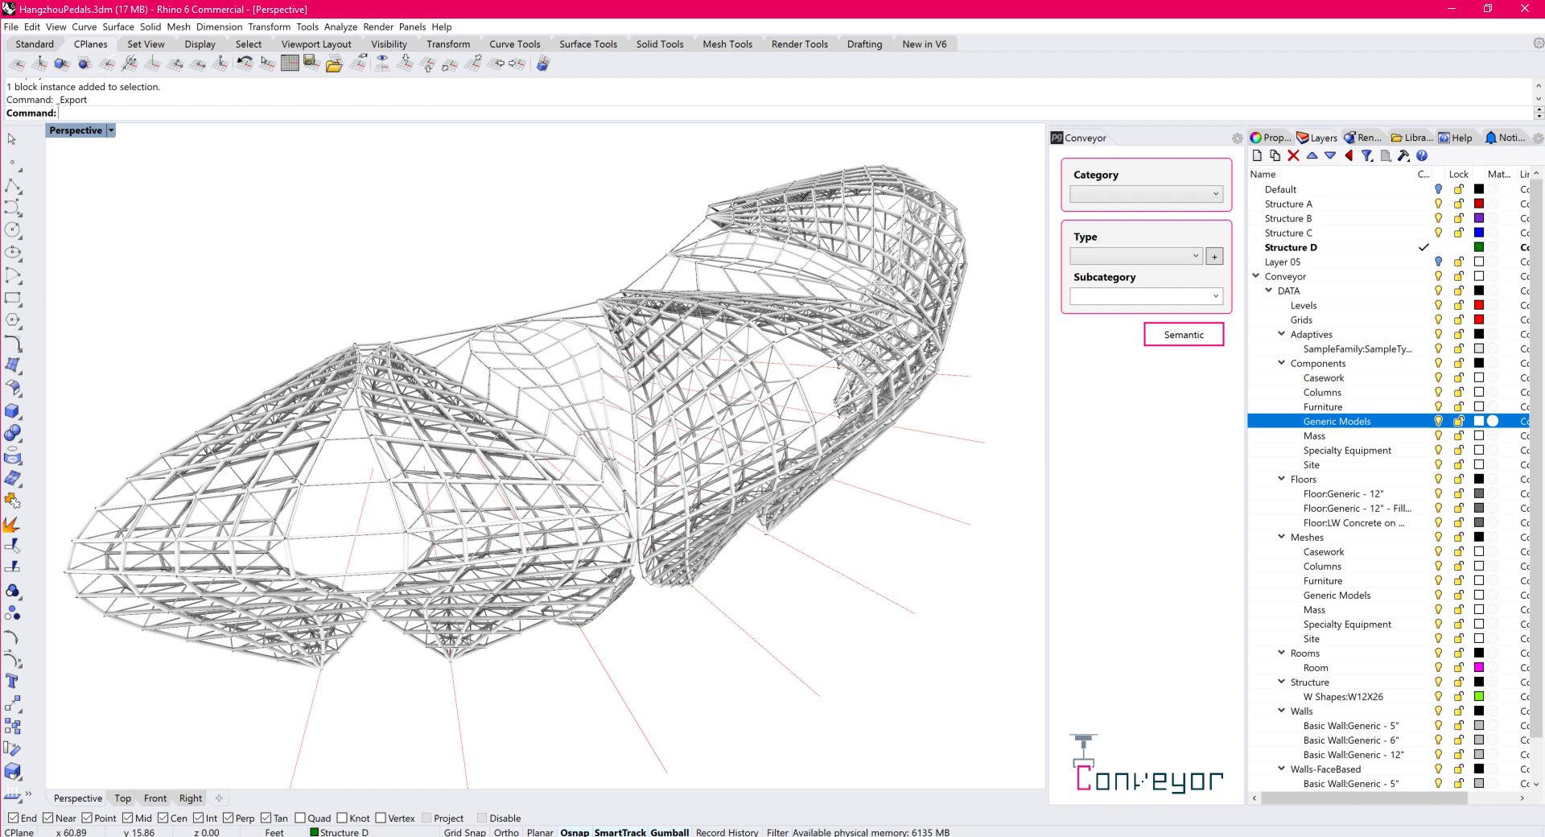
{"action": "left_click", "coordinate": [694, 434]}
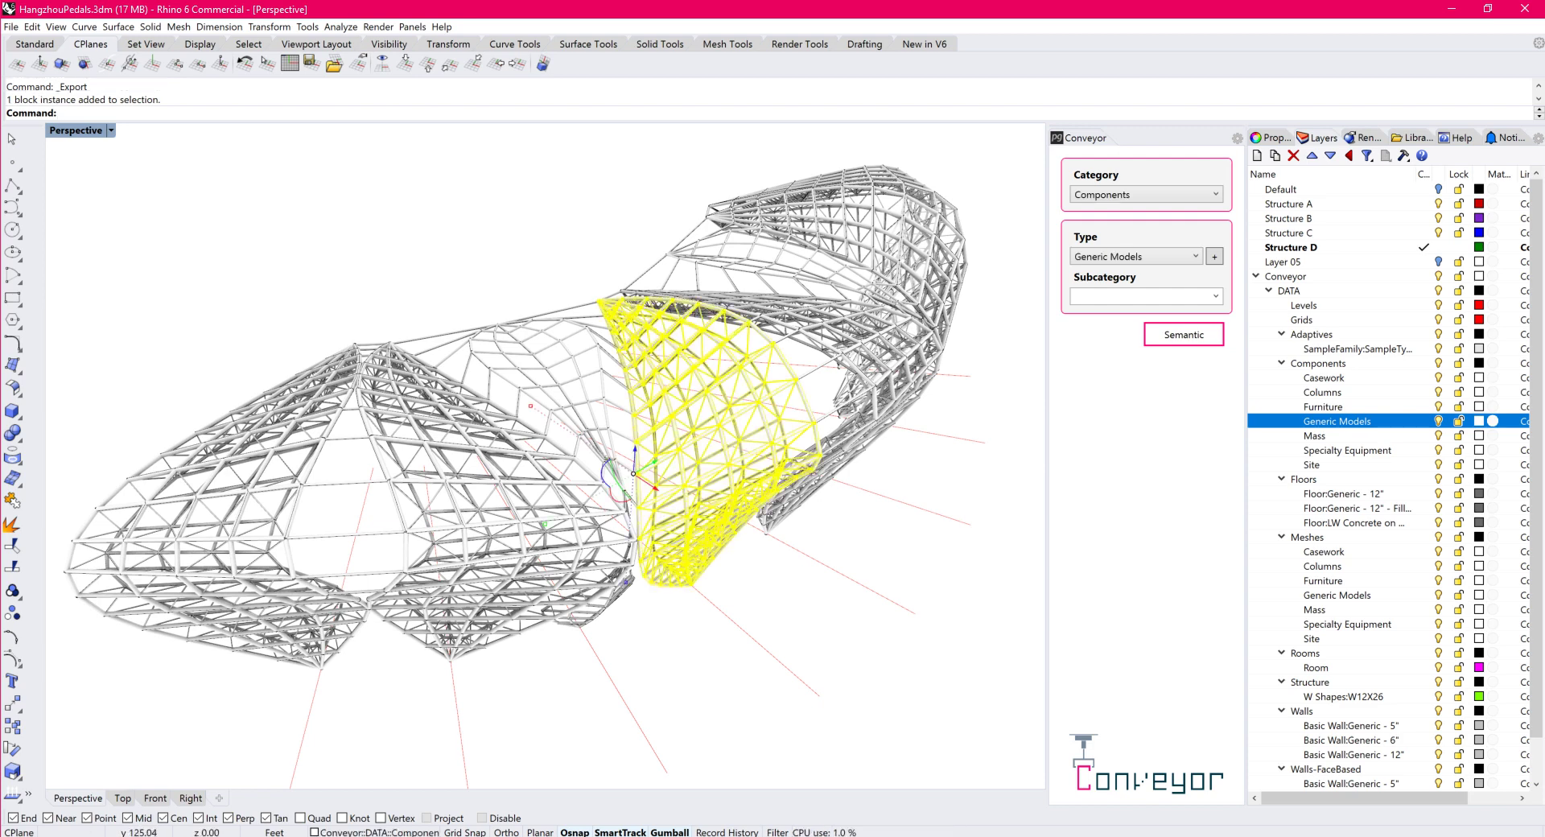
{"action": "left_click", "coordinate": [233, 475], "text": "shift"}
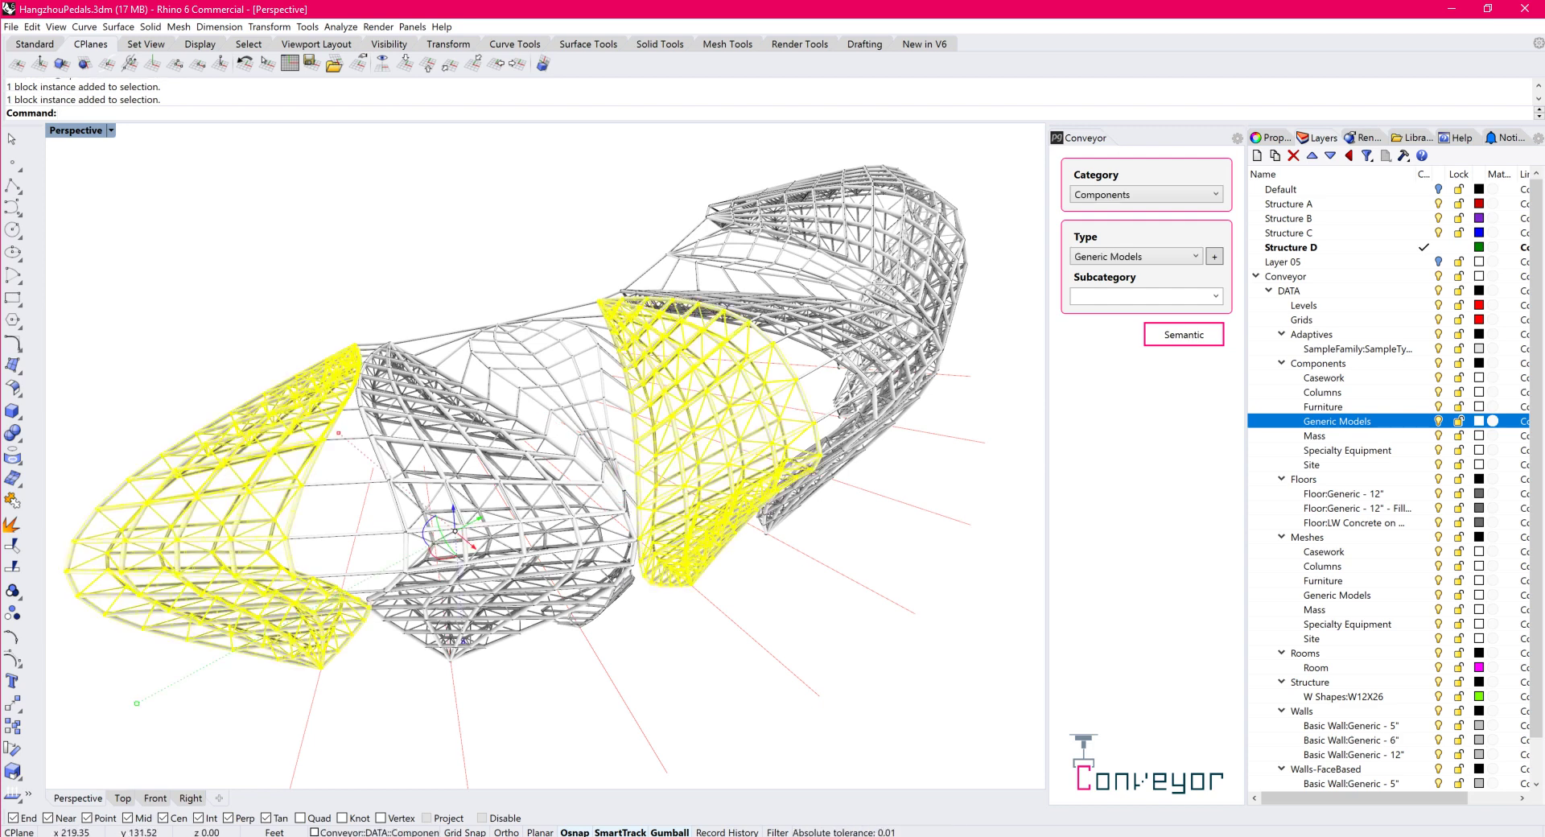
{"action": "right_click_drag", "start_coordinate": [563, 483], "coordinate": [426, 459]}
{"action": "left_click", "coordinate": [925, 338], "text": "shift"}
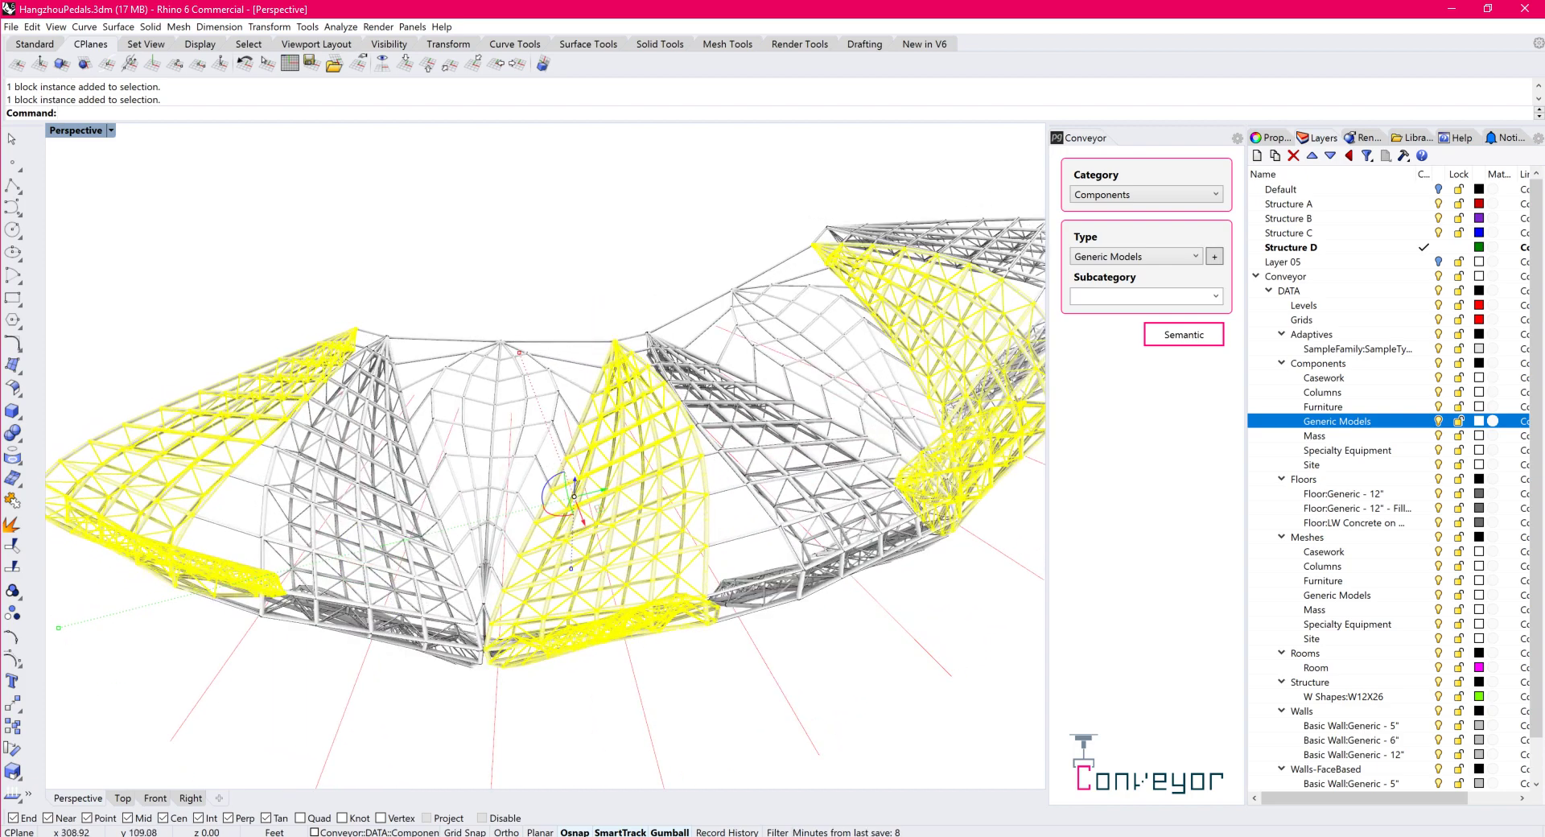
Select the three opposite-handed large petal blocks, switch the selection to two upper infill blocks between the petal pairs, and clear it
{"action": "left_click", "coordinate": [772, 423]}
{"action": "left_click", "coordinate": [365, 461], "text": "shift"}
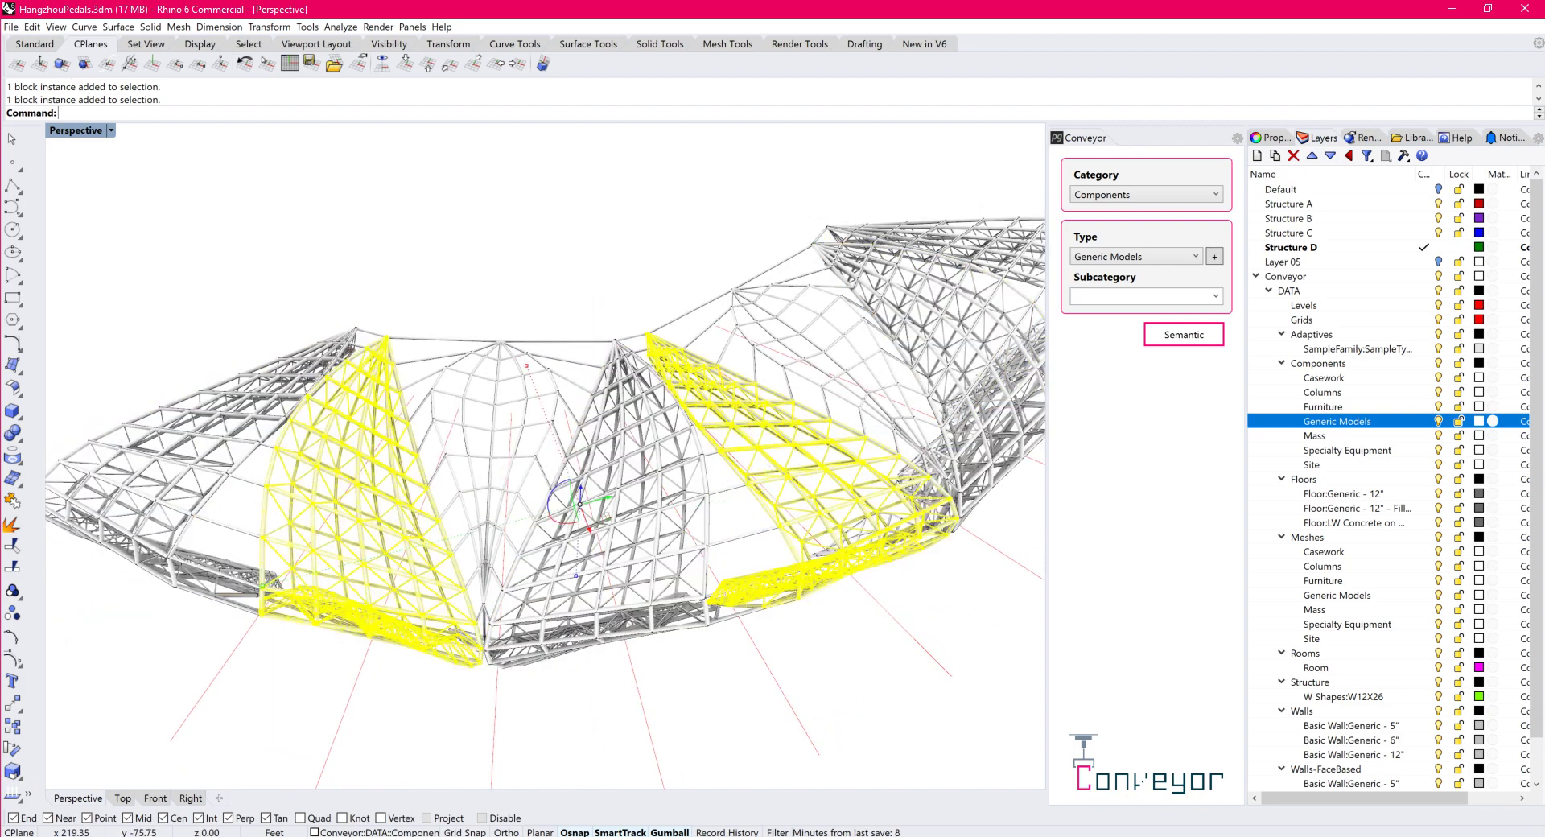
{"action": "left_click", "coordinate": [925, 241], "text": "shift"}
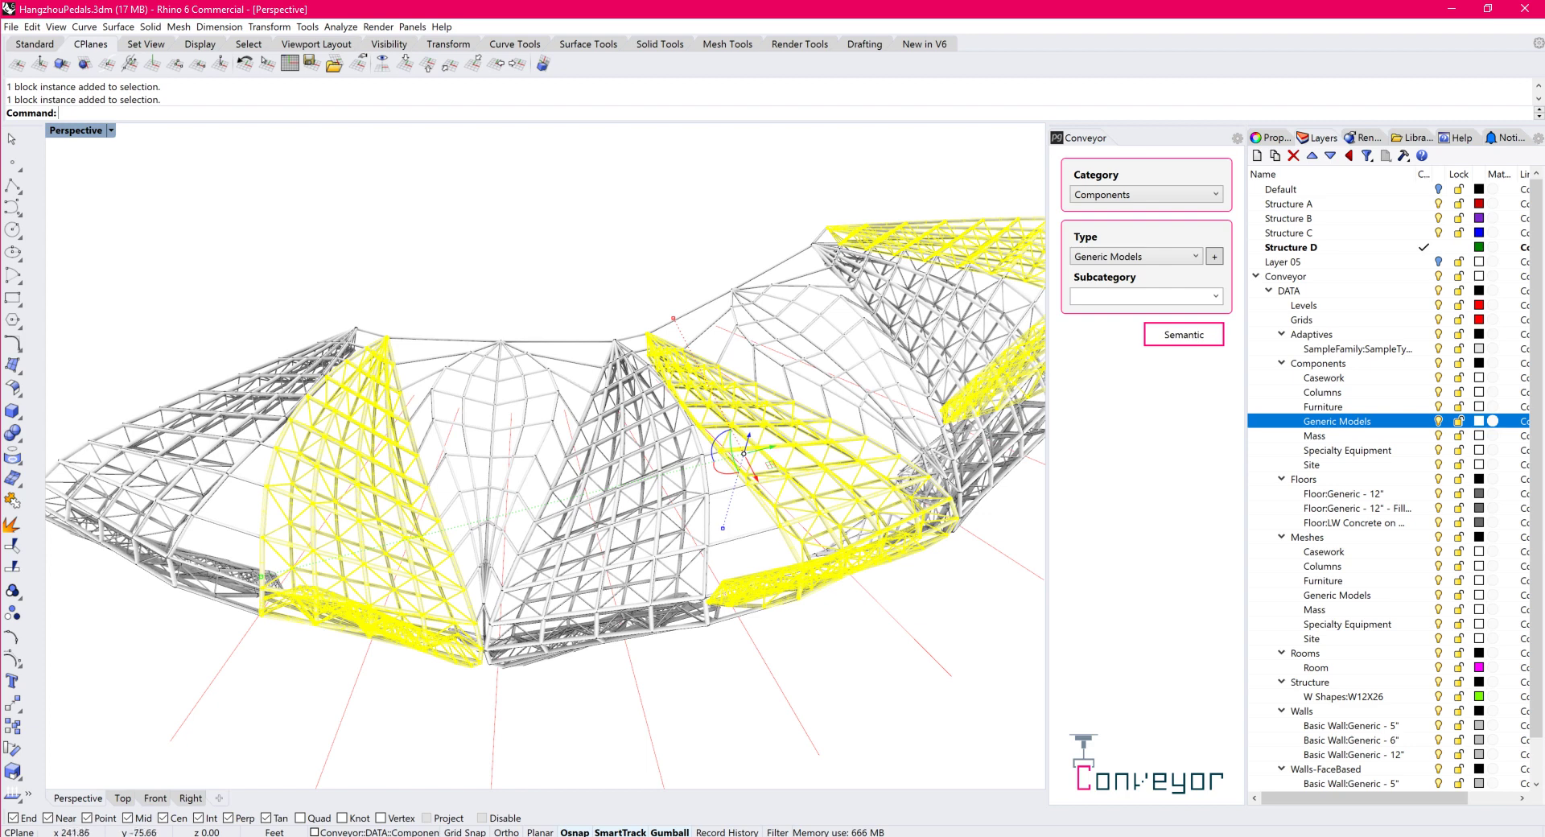
{"action": "left_click", "coordinate": [417, 460]}
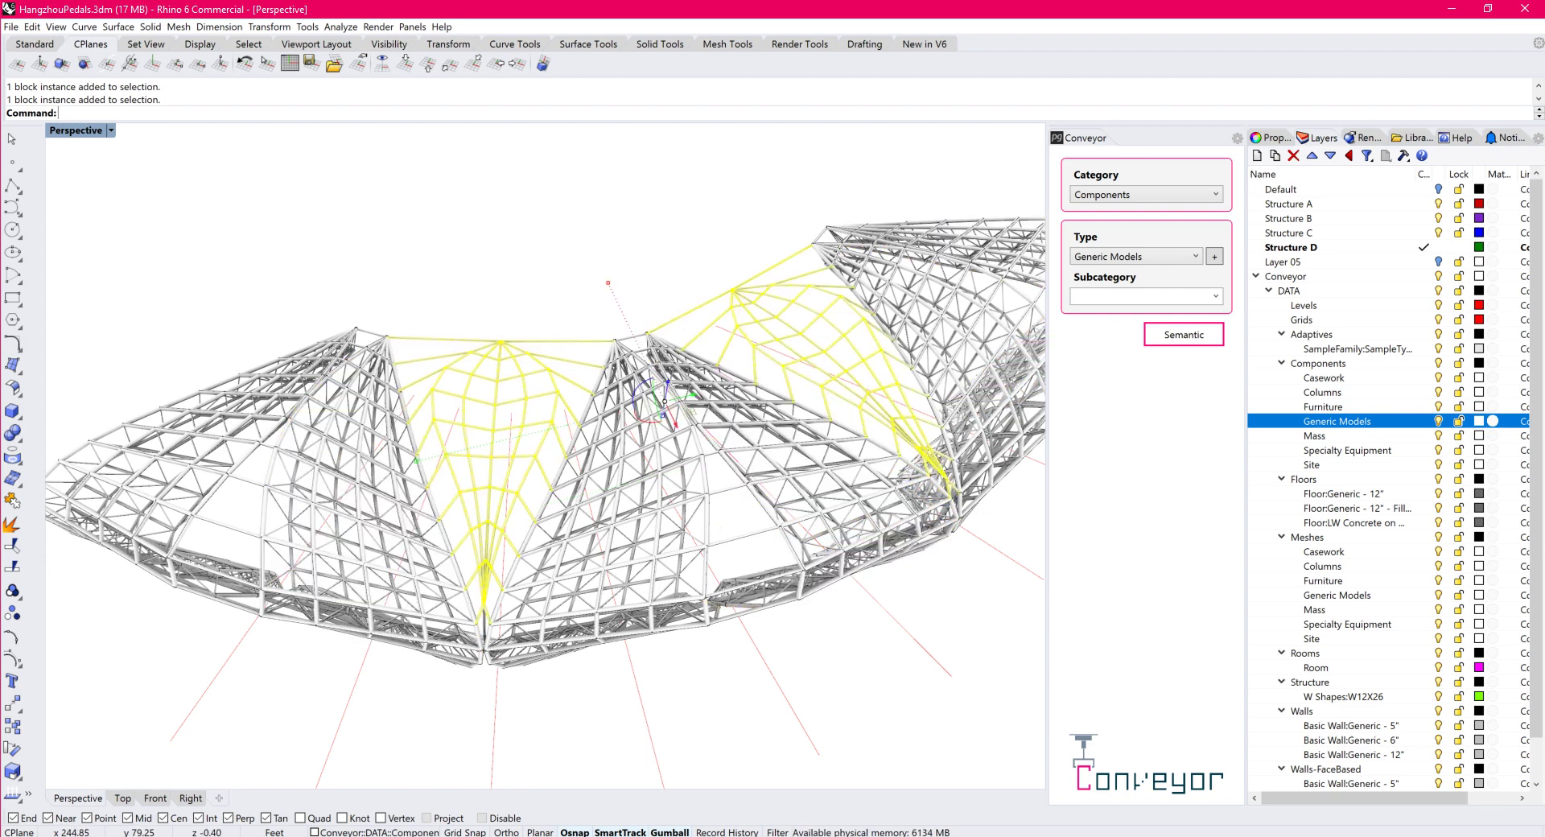
{"action": "left_click", "coordinate": [265, 573]}
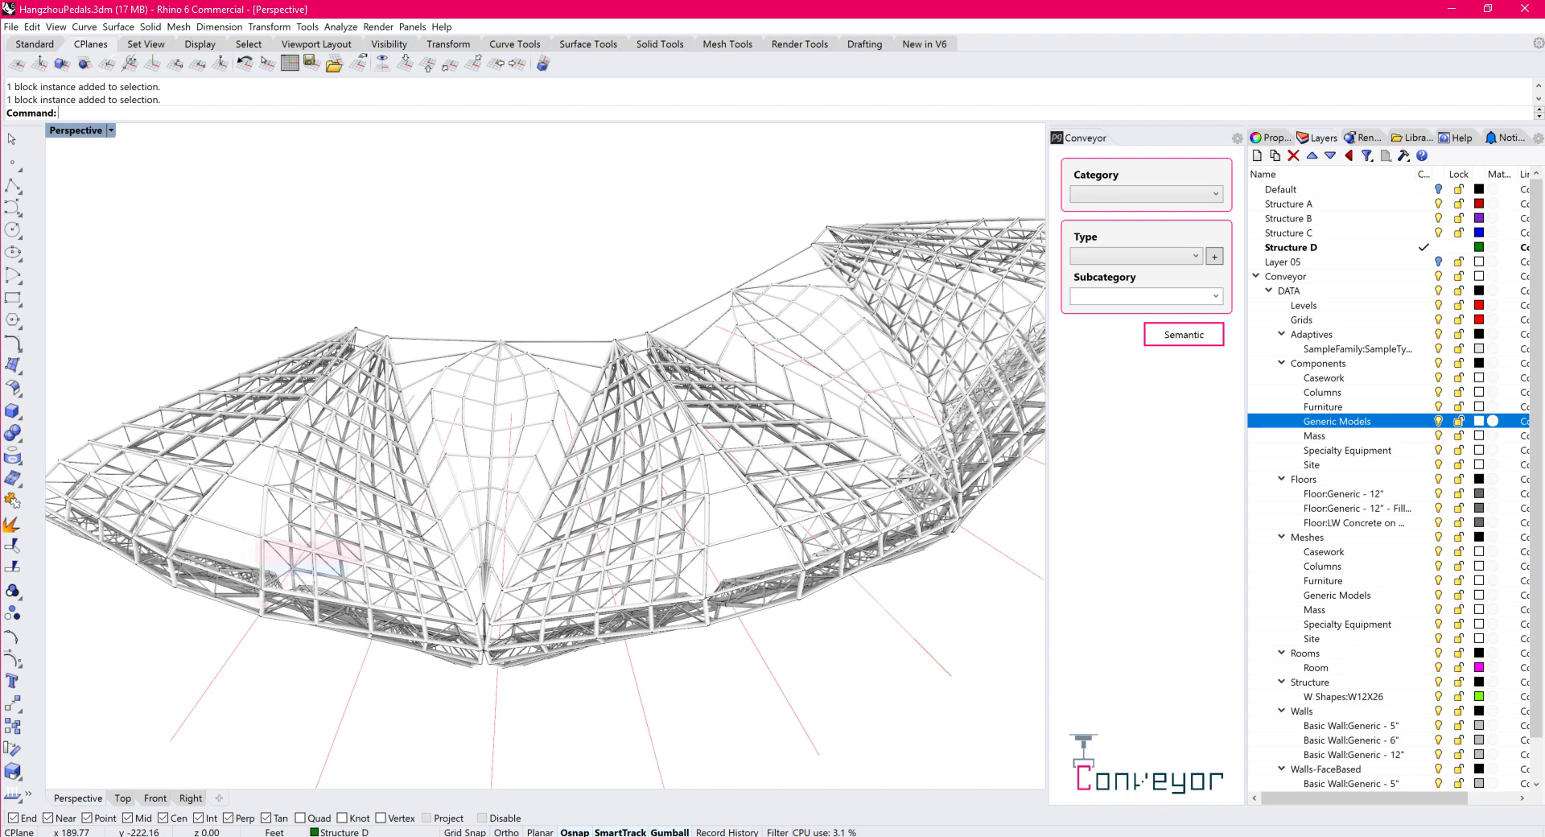
Select the small lower infill petals between the large petals, clear the selection, and examine their framing up close
{"action": "left_click", "coordinate": [305, 573]}
{"action": "left_click", "coordinate": [743, 536], "text": "shift"}
{"action": "right_click_drag", "start_coordinate": [743, 536], "coordinate": [670, 394]}
{"action": "scroll", "coordinate": [804, 515], "scroll_direction": "down", "scroll_amount": 4}
{"action": "scroll", "coordinate": [885, 531], "scroll_direction": "up", "scroll_amount": 6}
{"action": "left_click", "coordinate": [998, 572], "text": "shift"}
{"action": "left_click", "coordinate": [222, 483]}
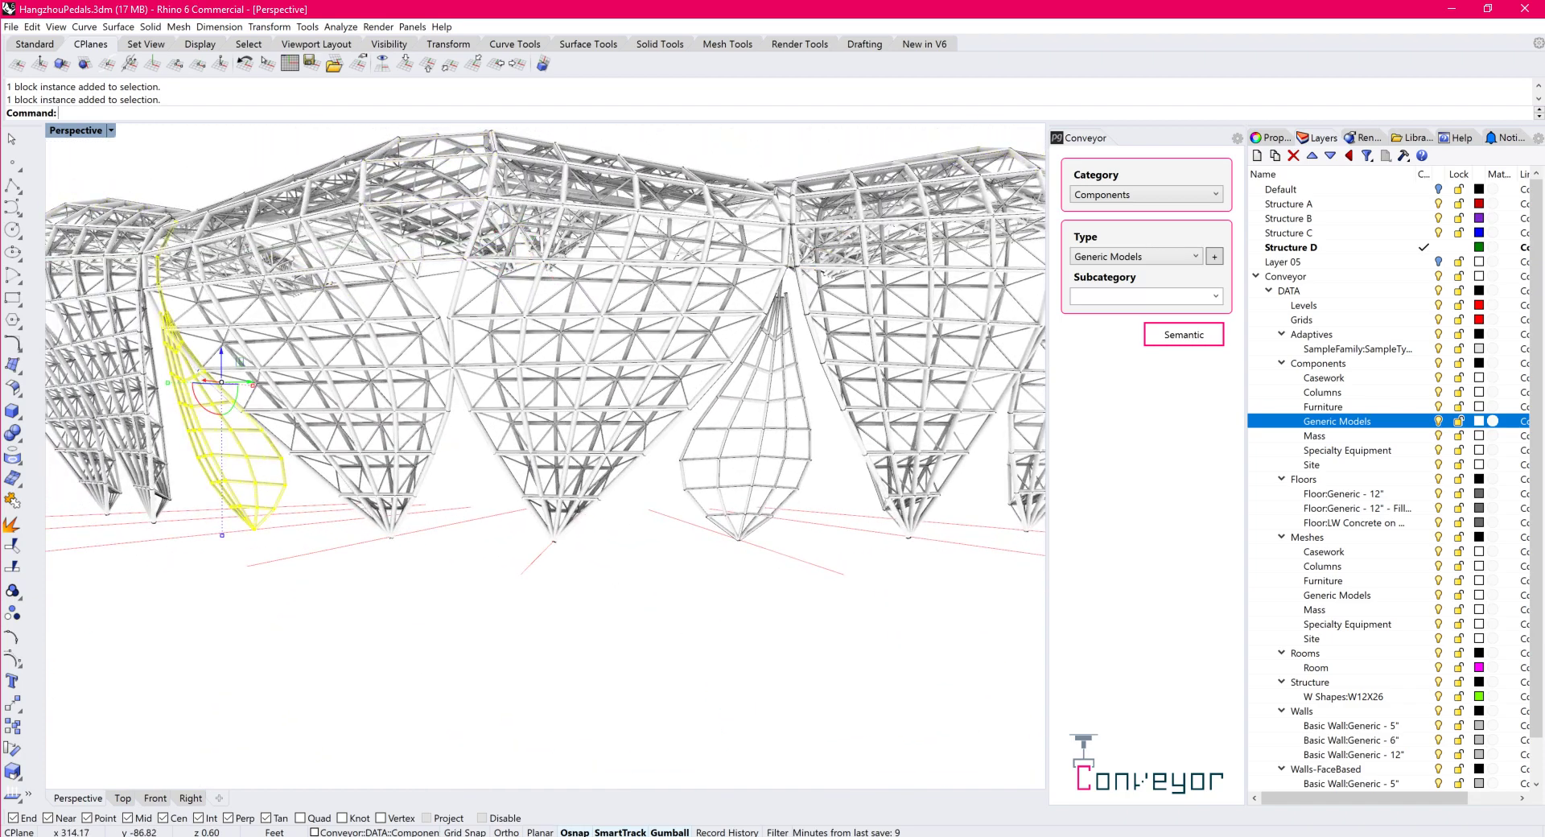
{"action": "key", "text": "Escape"}
{"action": "scroll", "coordinate": [544, 455], "scroll_direction": "up", "scroll_amount": 5}
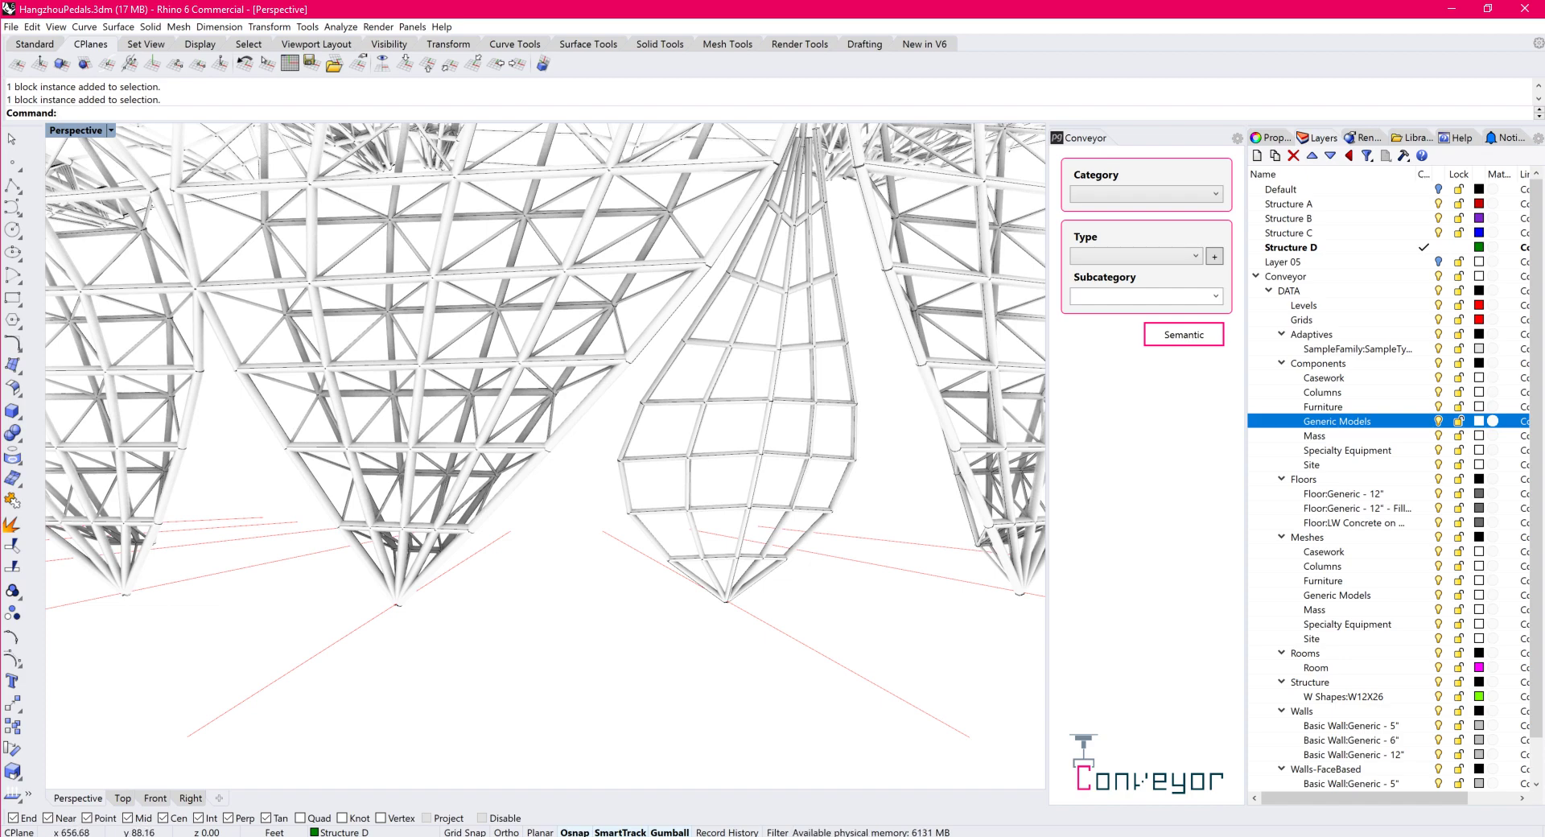
{"action": "scroll", "coordinate": [544, 456], "scroll_direction": "down", "scroll_amount": 6}
{"action": "right_click_drag", "start_coordinate": [544, 456], "coordinate": [716, 477]}
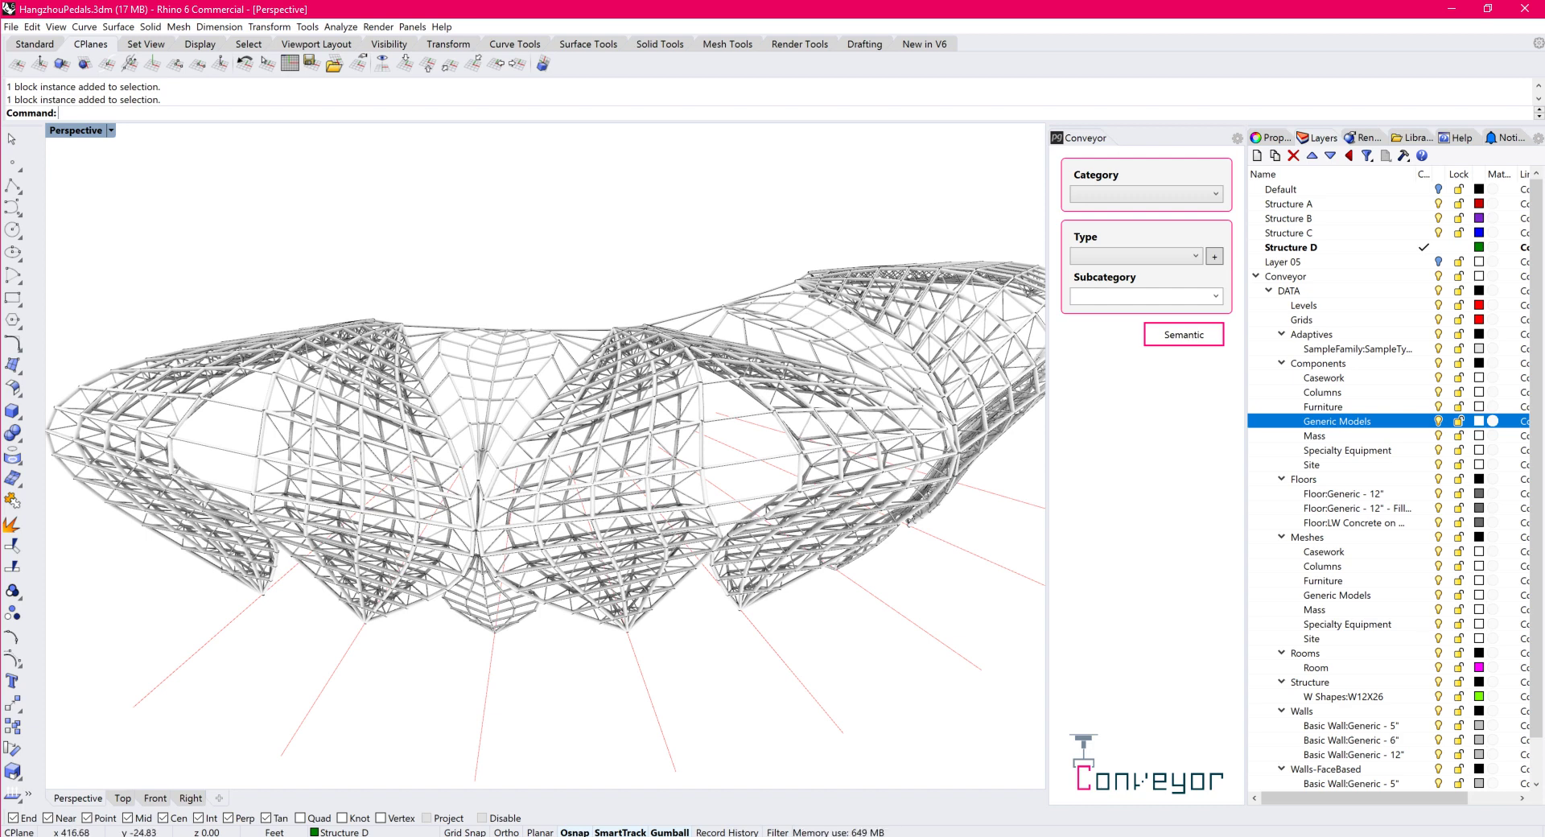
Switch to Revit and choose HangzhouPedals.3dm from the Recorded Demos folder as Conveyor's Rhino source file
{"action": "mouse_move", "coordinate": [691, 836]}
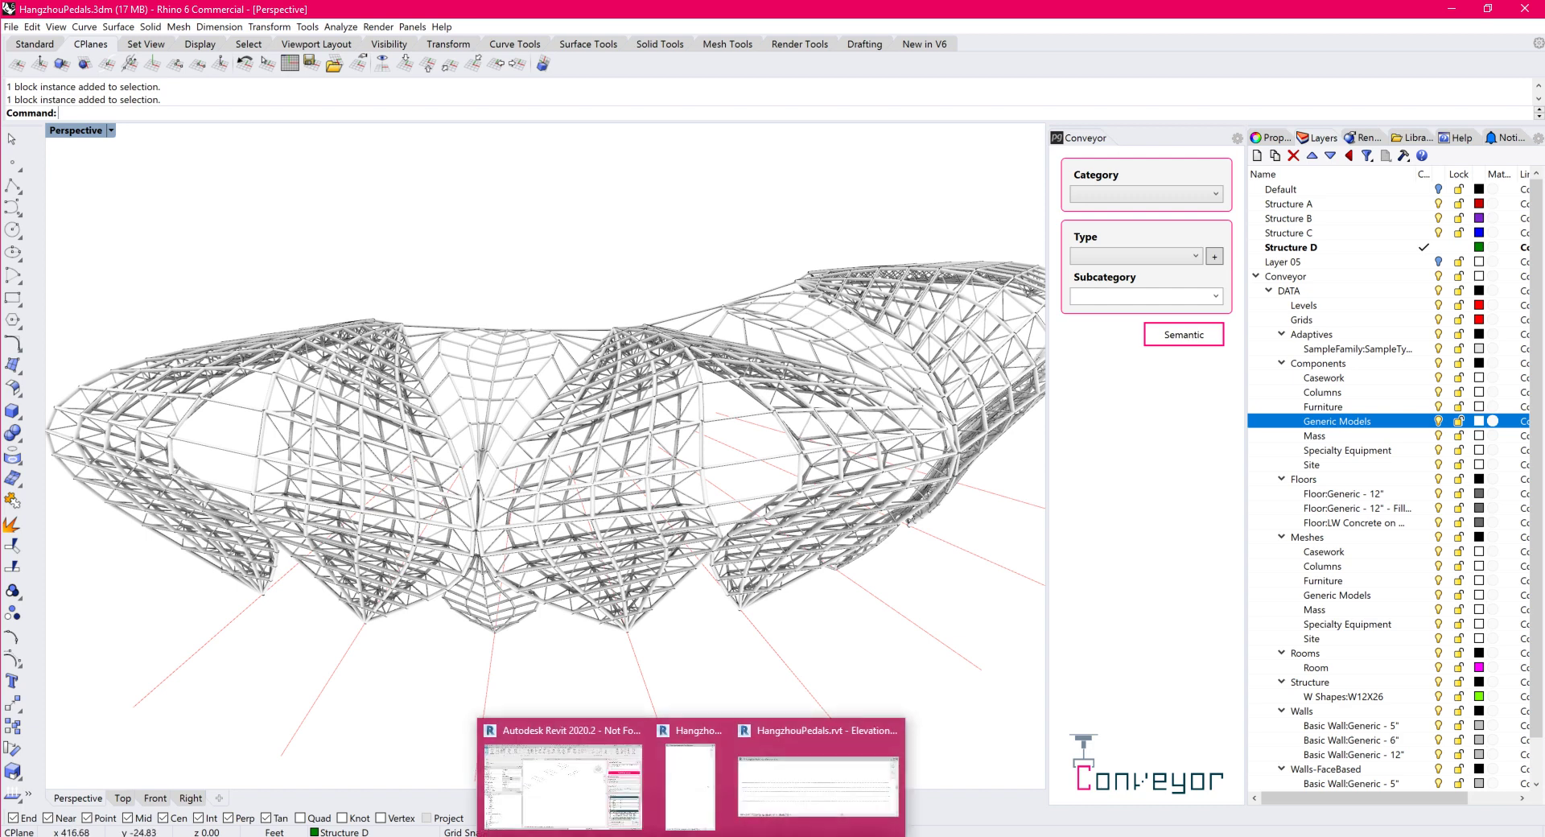
{"action": "left_click", "coordinate": [529, 800]}
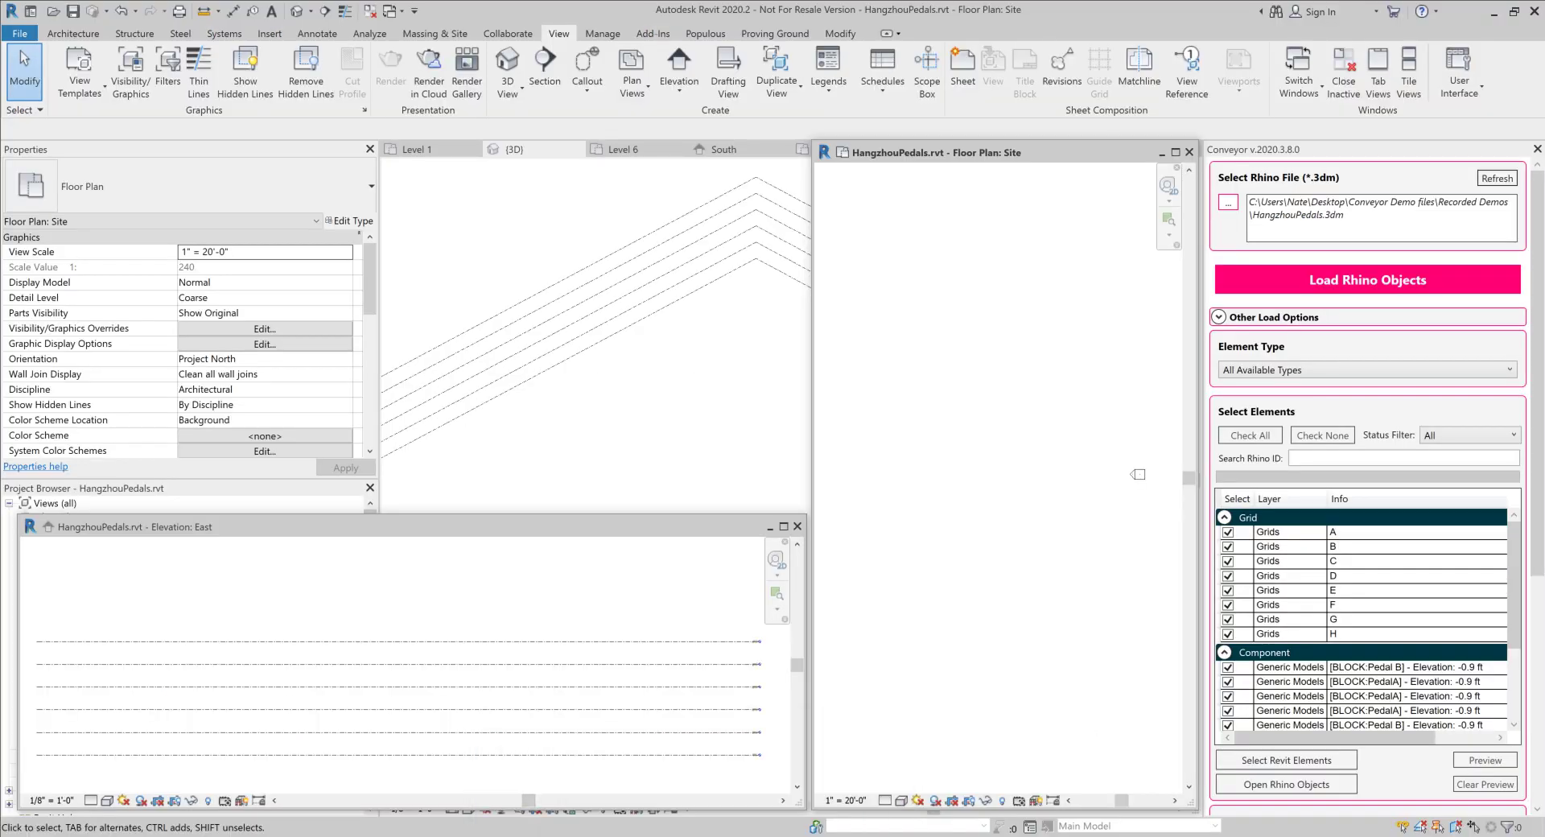
{"action": "left_click", "coordinate": [1228, 201]}
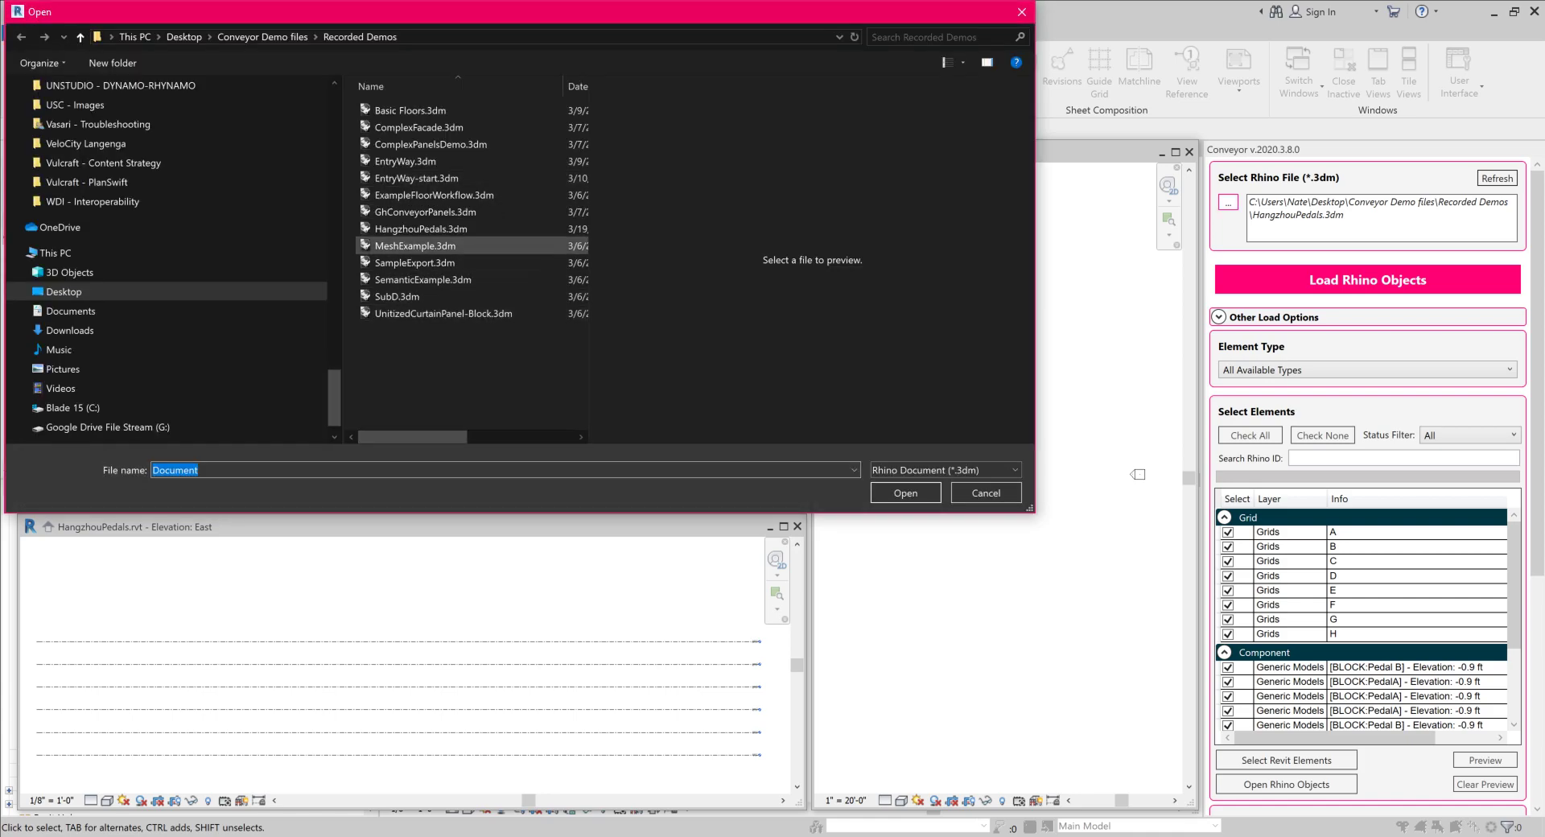
{"action": "left_click", "coordinate": [421, 229]}
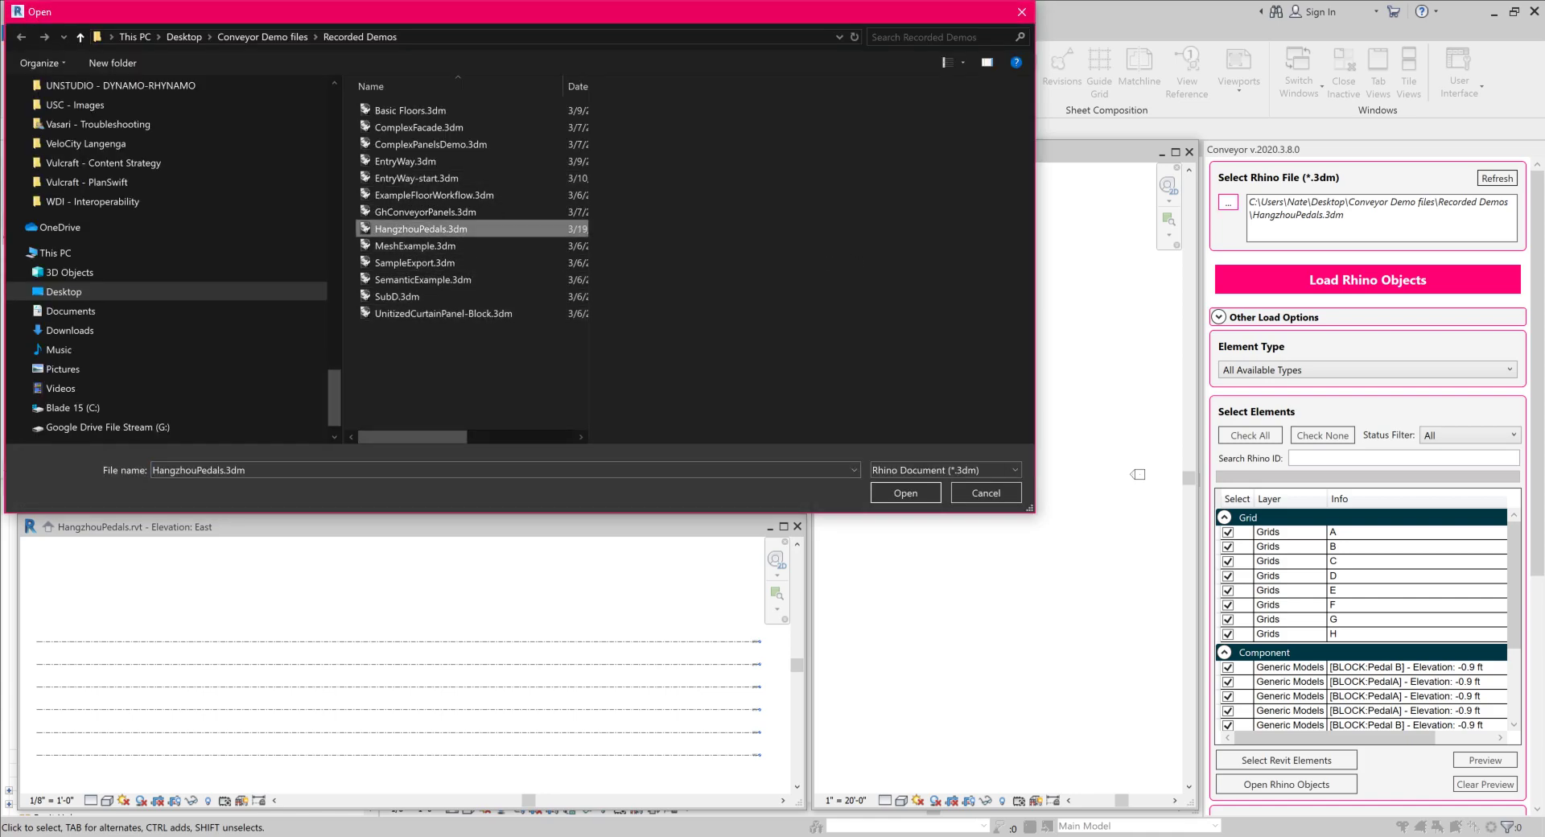
{"action": "left_click", "coordinate": [906, 492]}
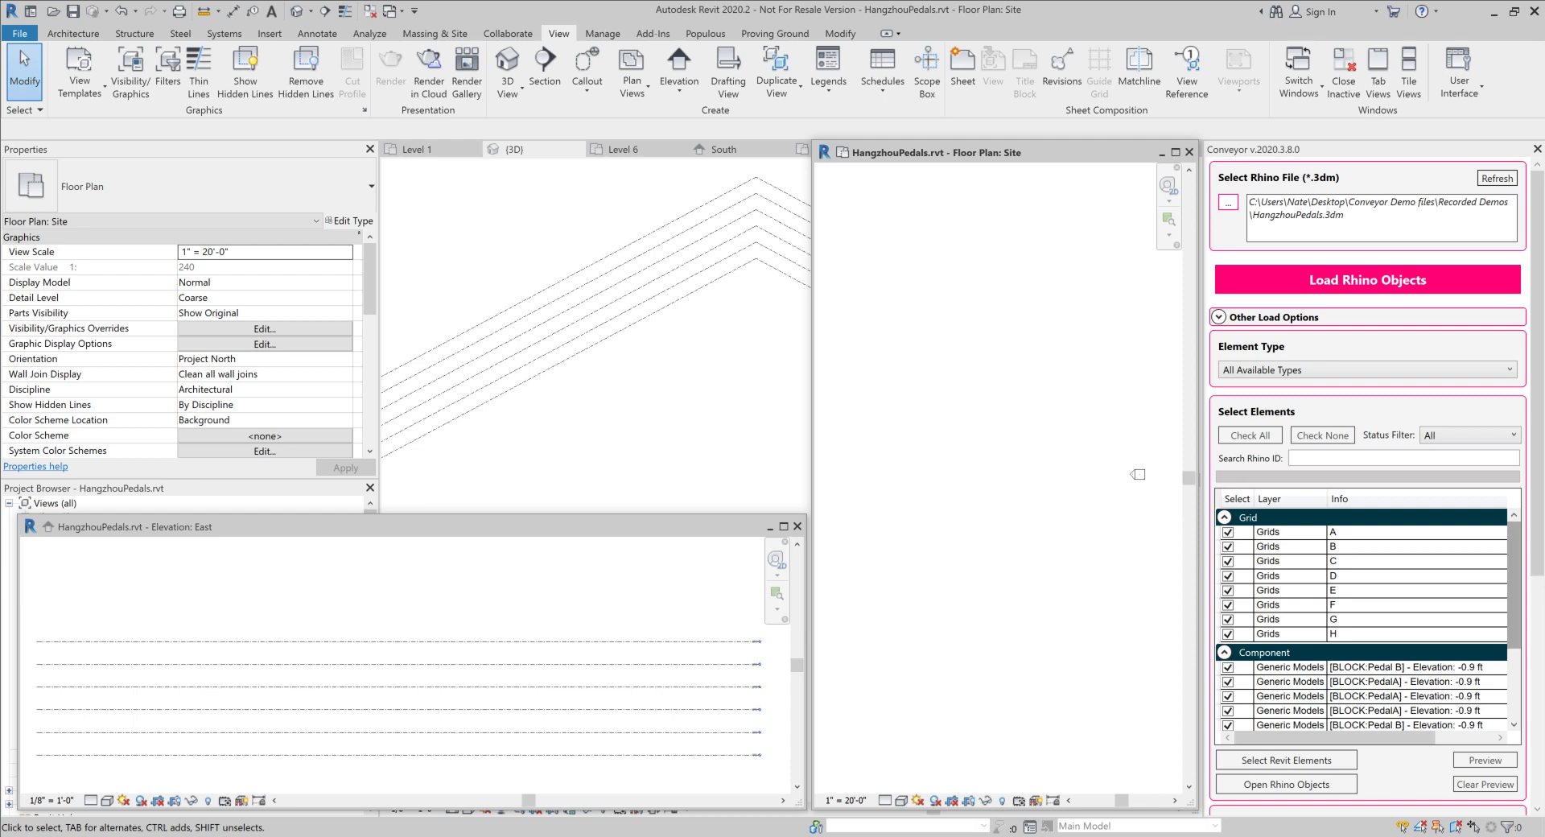
Load all checked Rhino grids and generic model petal blocks into the Revit project with Conveyor
{"action": "mouse_move", "coordinate": [1513, 585]}
{"action": "left_mouse_down"}
{"action": "mouse_move", "coordinate": [1513, 654]}
{"action": "mouse_move", "coordinate": [1513, 585]}
{"action": "left_mouse_up"}
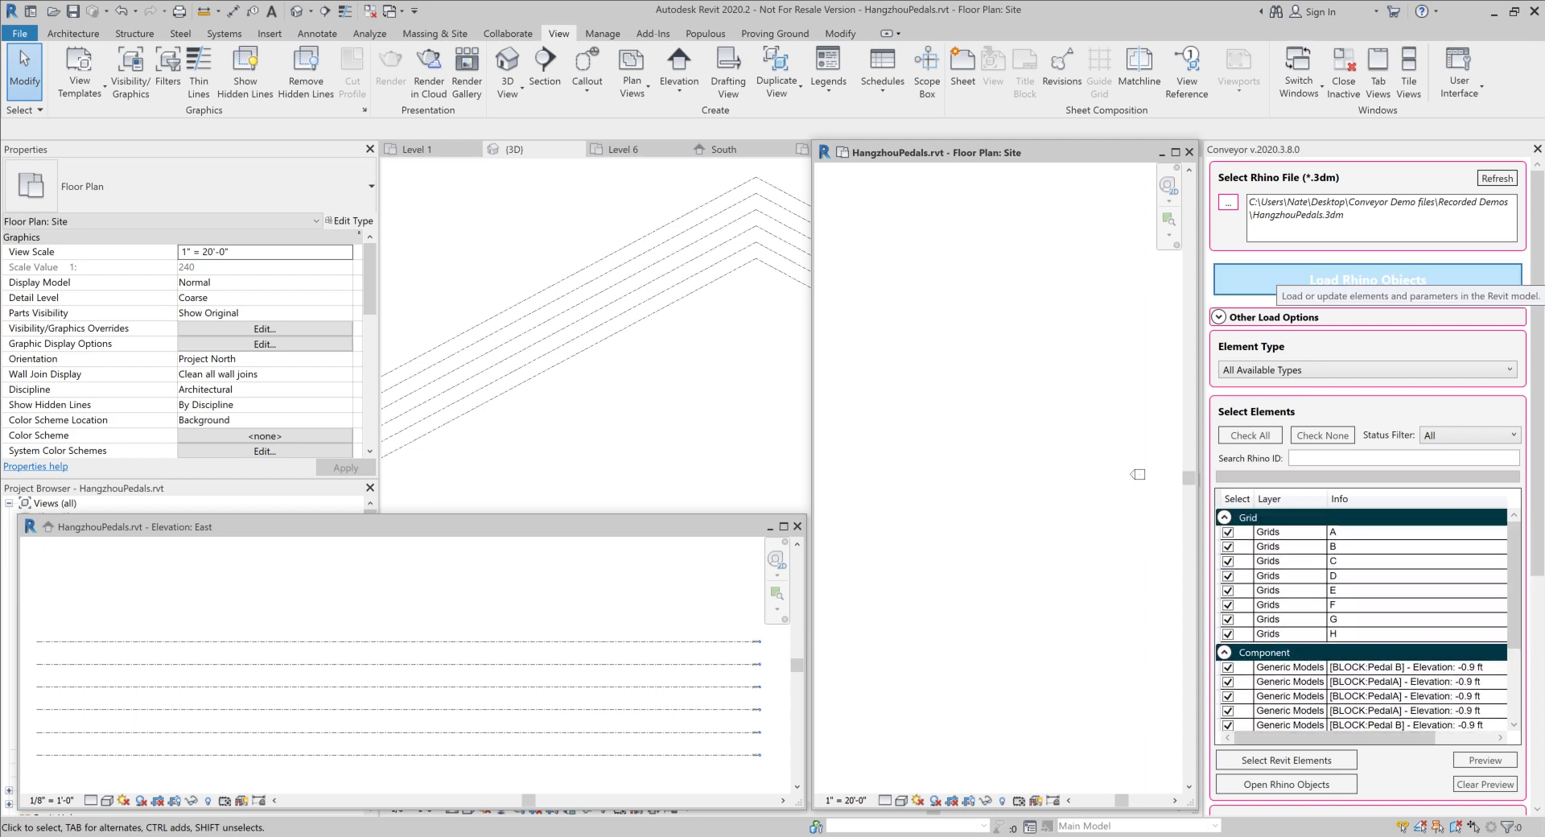
{"action": "left_click", "coordinate": [1368, 280]}
{"action": "left_click", "coordinate": [832, 461]}
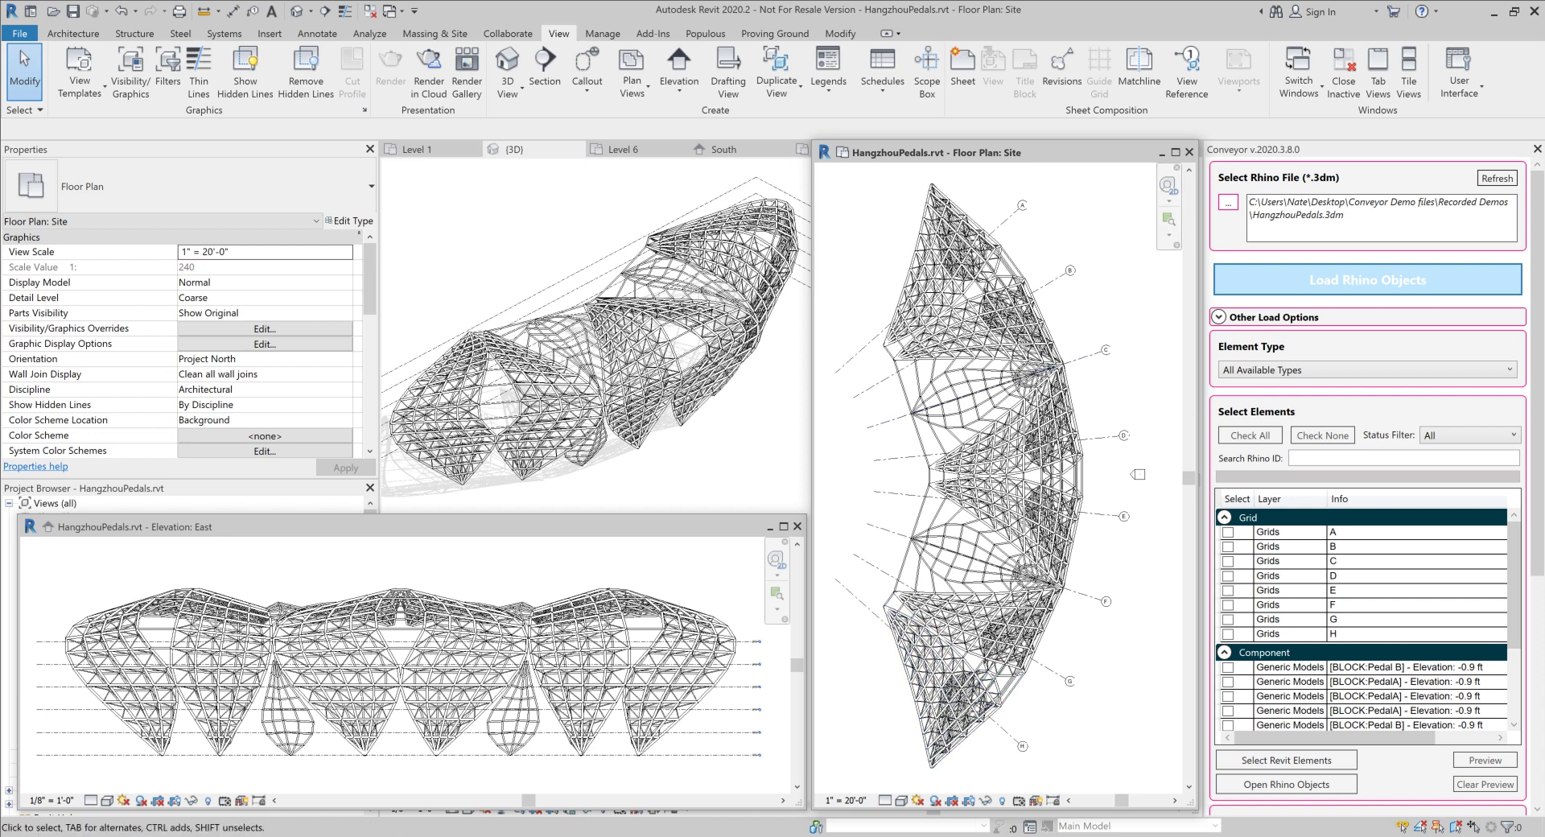
Select individual imported petals one after another in the East elevation to show each as its own element, and clear the selection
{"action": "left_click", "coordinate": [201, 612]}
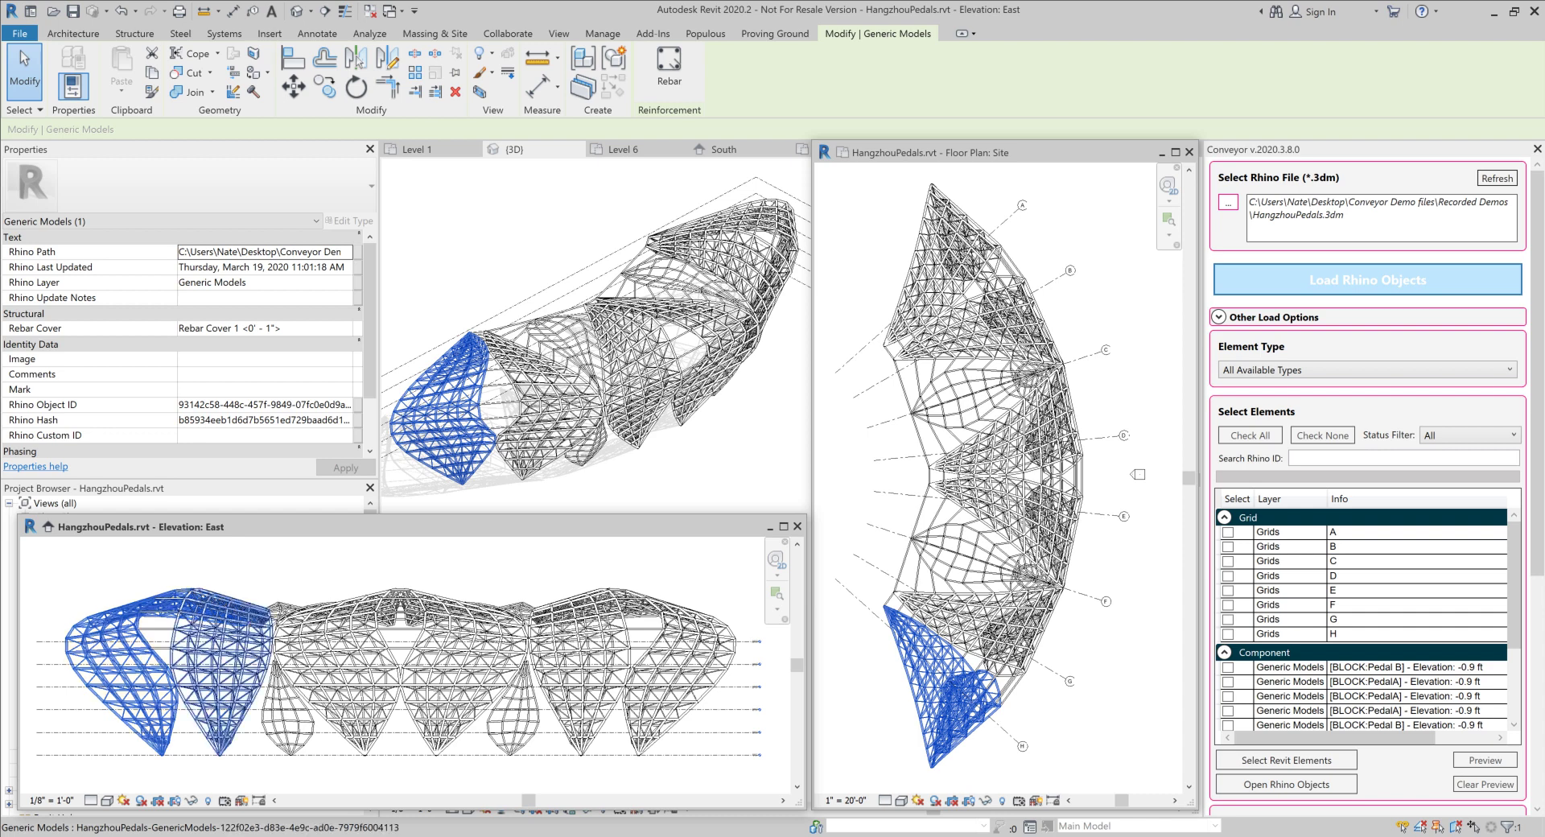
{"action": "left_click", "coordinate": [229, 660]}
{"action": "left_click", "coordinate": [338, 660]}
{"action": "key", "text": "Escape"}
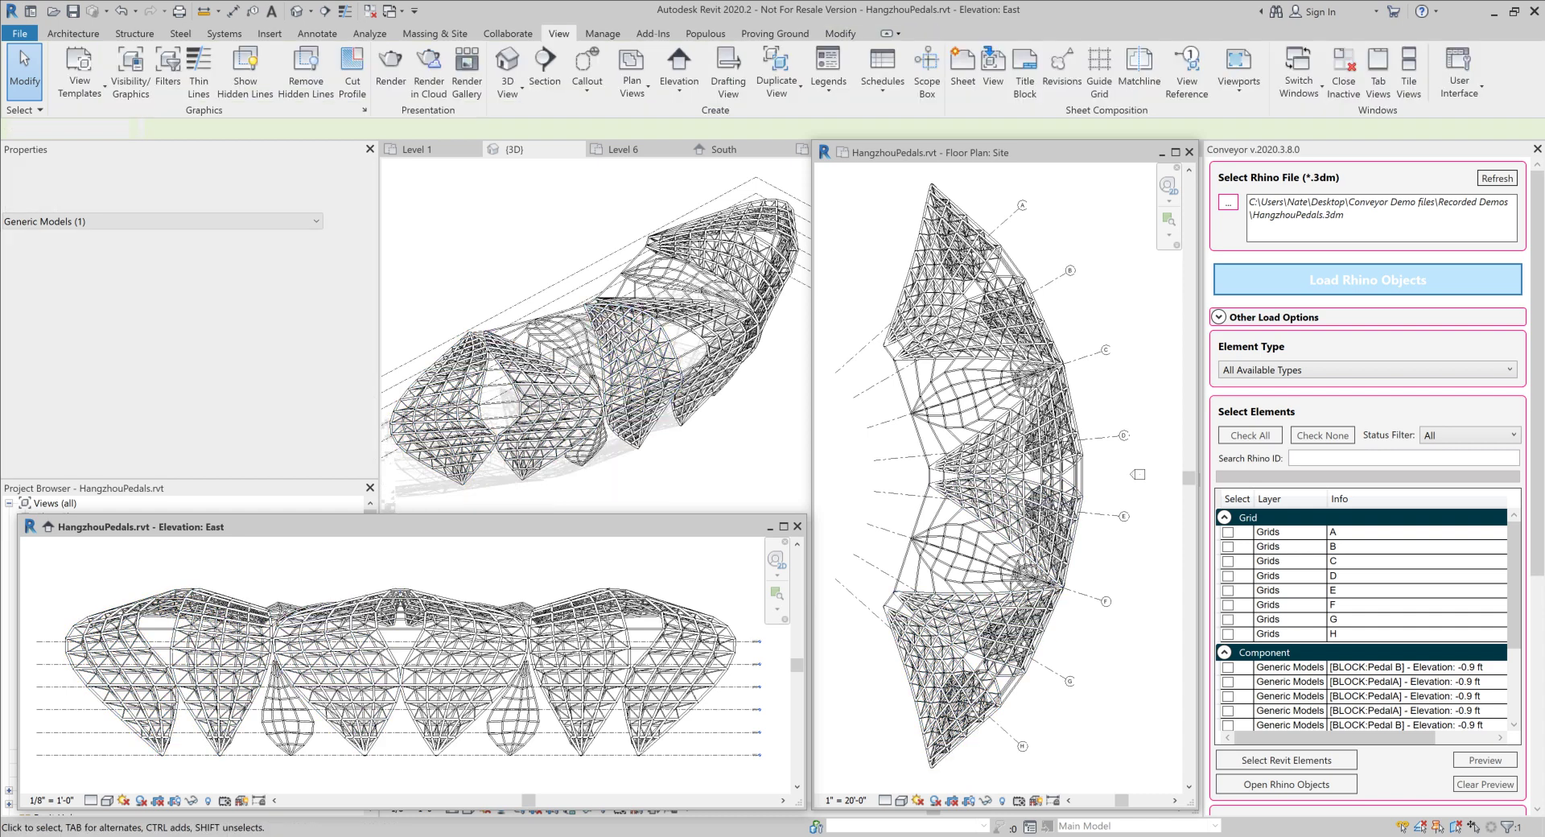
Examine the imported petal framing up close from below in the 3D view
{"action": "middle_click_drag", "start_coordinate": [644, 378], "coordinate": [662, 419], "text": "shift"}
{"action": "middle_click_drag", "start_coordinate": [567, 385], "coordinate": [554, 439], "text": "shift"}
{"action": "scroll", "coordinate": [639, 434], "scroll_direction": "up", "scroll_amount": 5}
{"action": "middle_click_drag", "start_coordinate": [635, 354], "coordinate": [692, 346]}
{"action": "middle_click_drag", "start_coordinate": [555, 358], "coordinate": [523, 374], "text": "shift"}
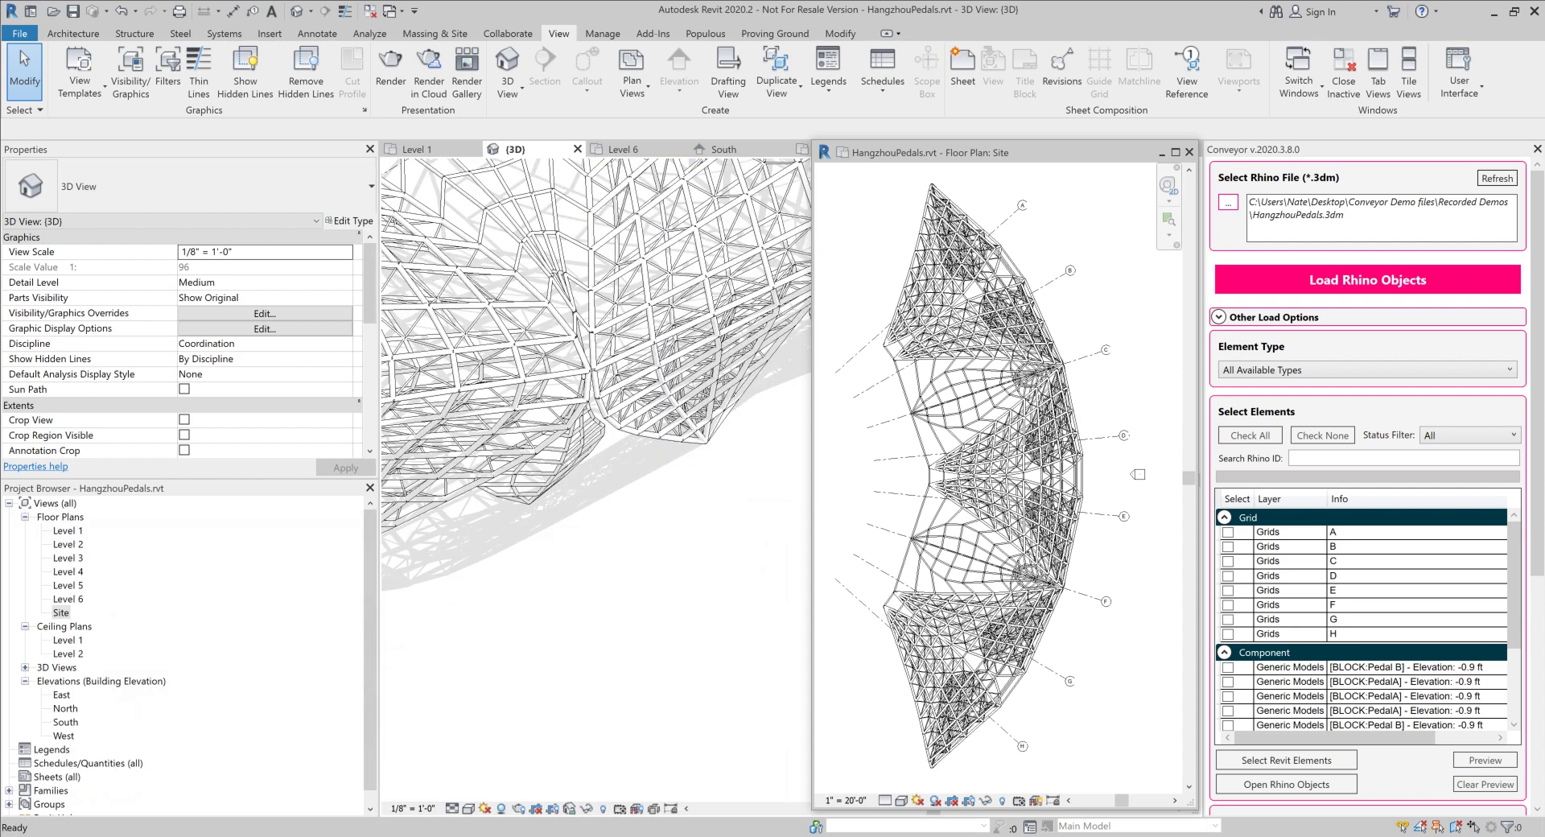
Open the Level 6 floor plan and examine up close where it cuts through the tubes of an outer petal
{"action": "double_click", "coordinate": [69, 599]}
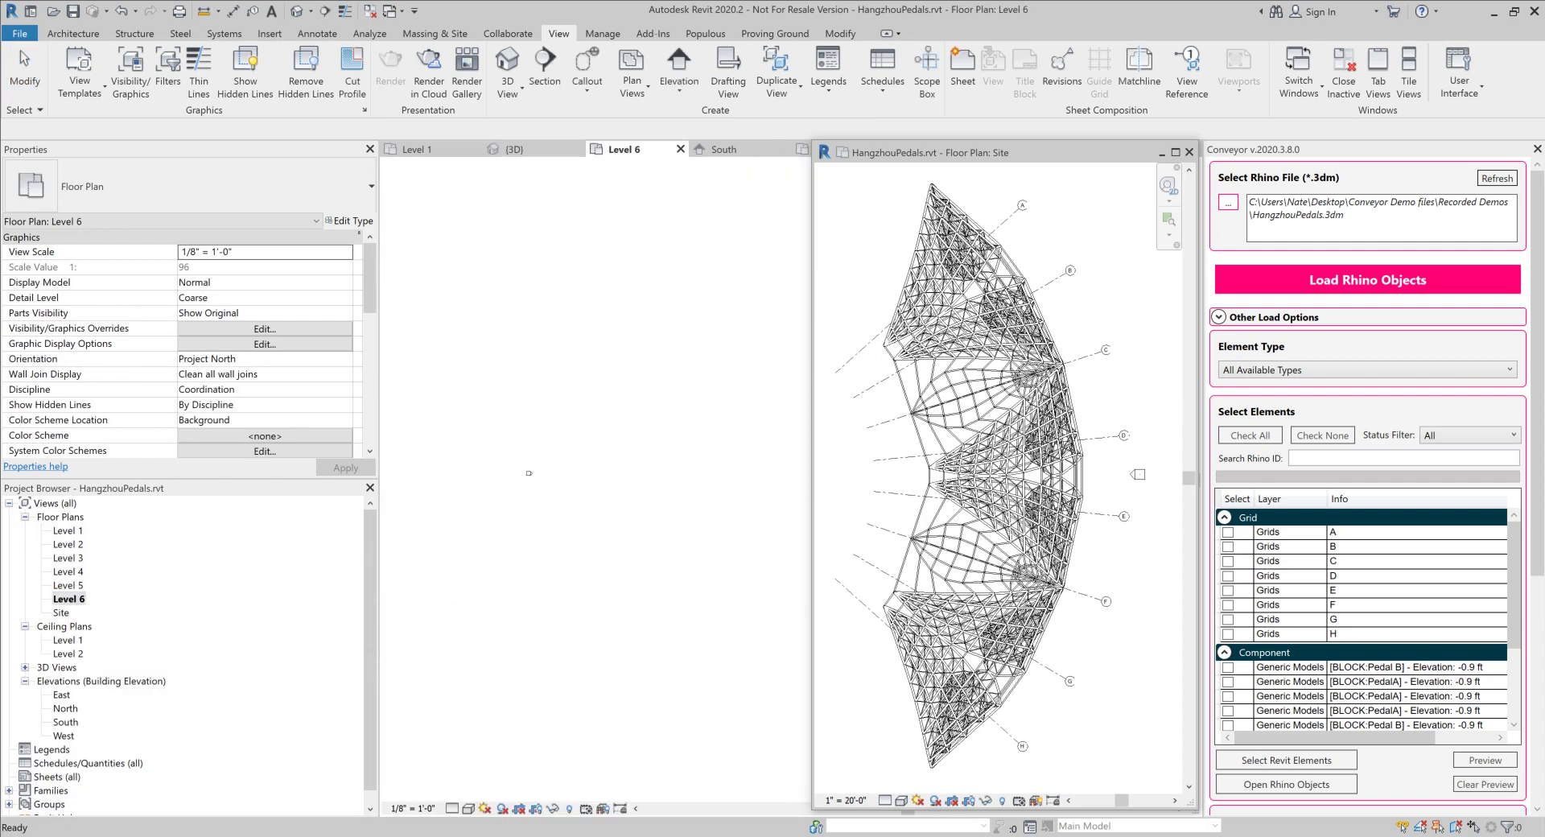
{"action": "middle_click_drag", "start_coordinate": [708, 475], "coordinate": [628, 475]}
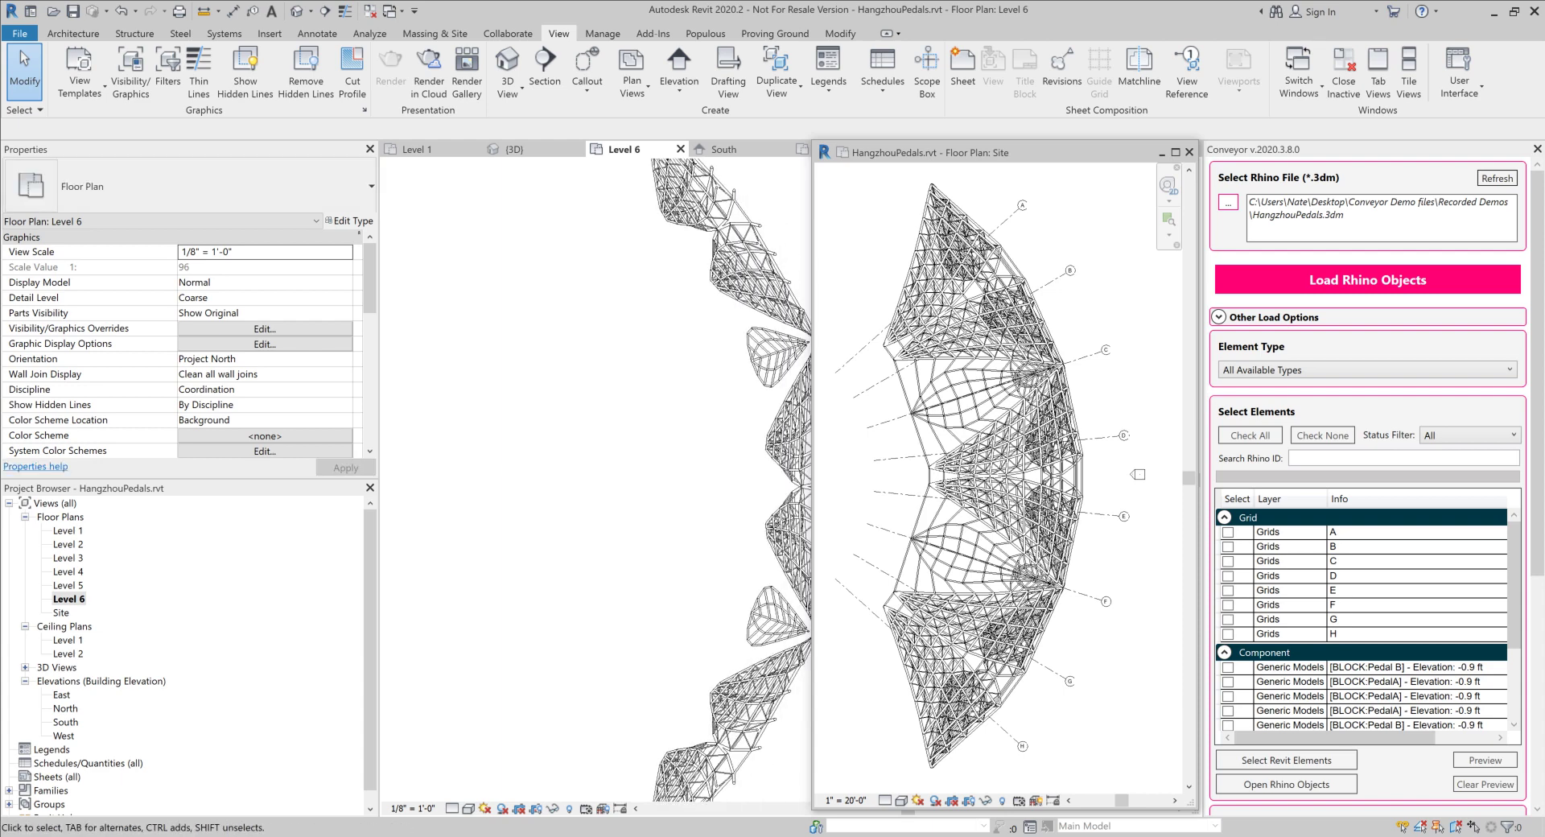
{"action": "middle_click_drag", "start_coordinate": [757, 314], "coordinate": [611, 523]}
{"action": "scroll", "coordinate": [786, 732], "scroll_direction": "up", "scroll_amount": 8}
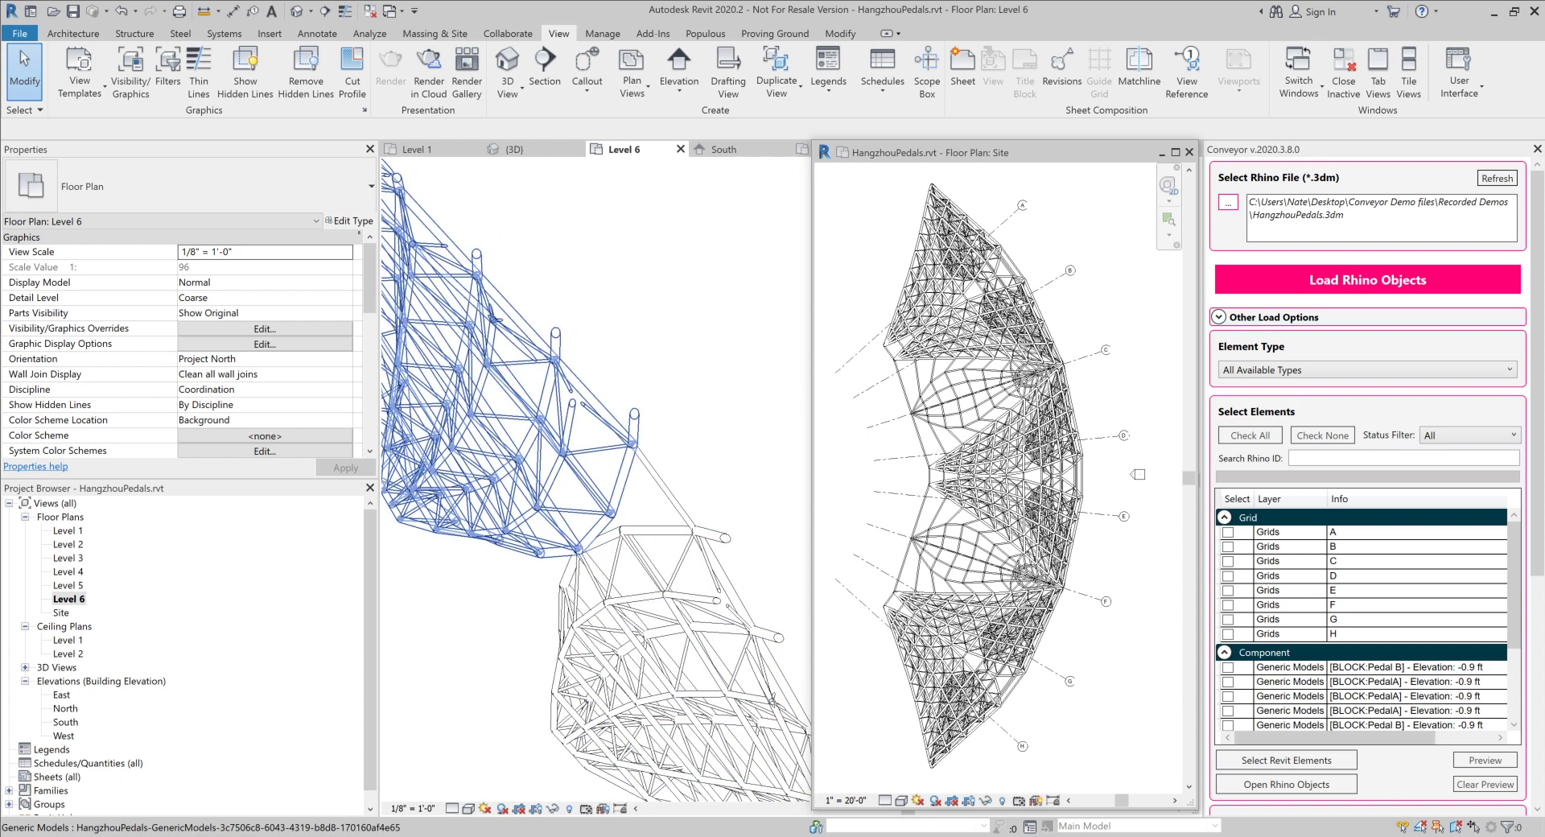
{"action": "middle_click_drag", "start_coordinate": [474, 333], "coordinate": [615, 407]}
{"action": "scroll", "coordinate": [570, 379], "scroll_direction": "up", "scroll_amount": 2}
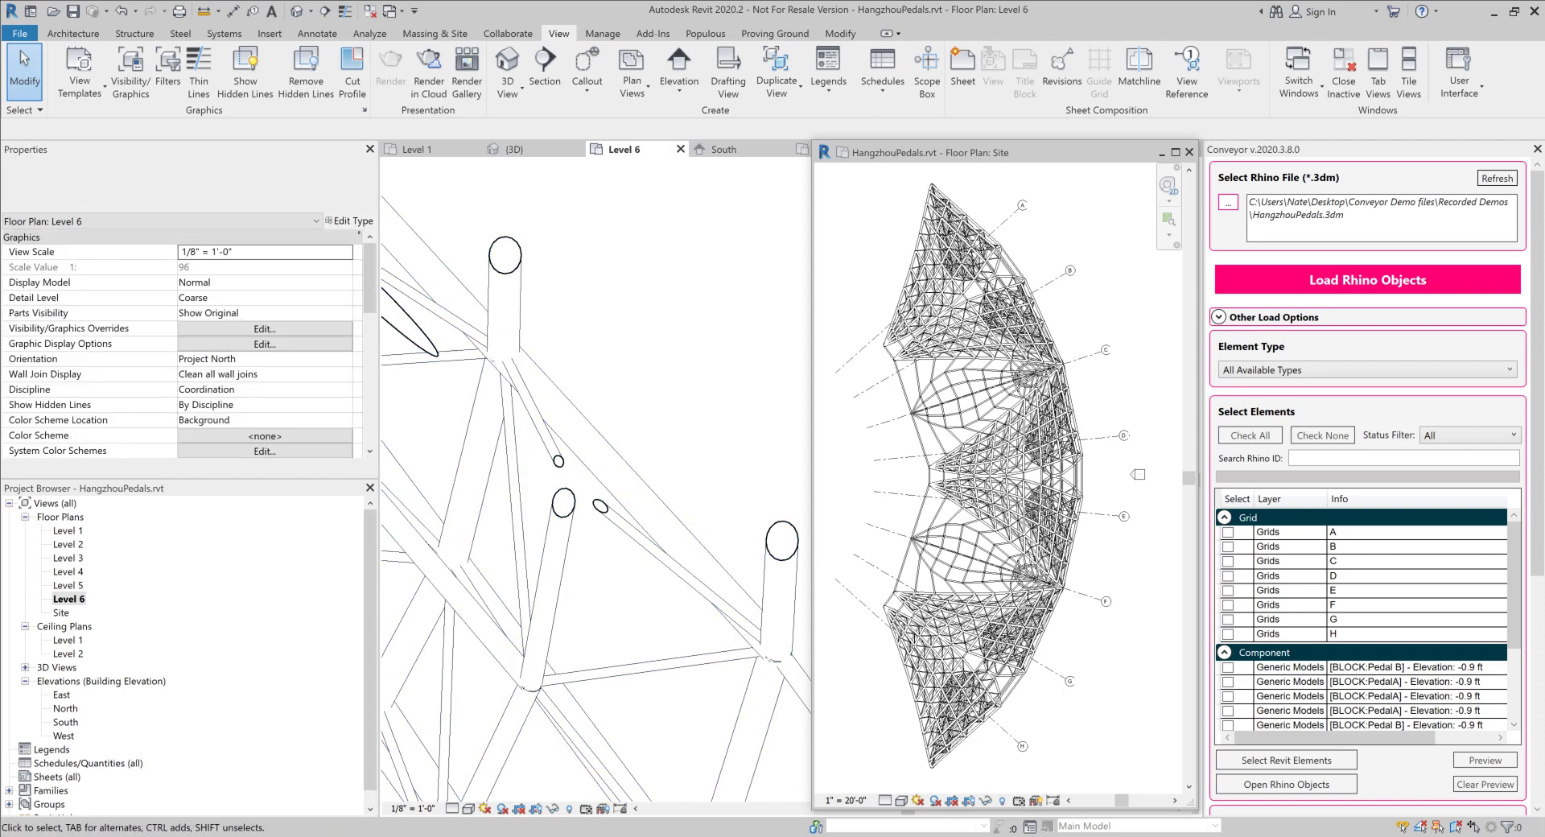
Examine the cut tubes of the central petals in the Level 6 plan and the overall row of petals
{"action": "scroll", "coordinate": [615, 406], "scroll_direction": "down", "scroll_amount": 7}
{"action": "middle_click_drag", "start_coordinate": [692, 611], "coordinate": [573, 304]}
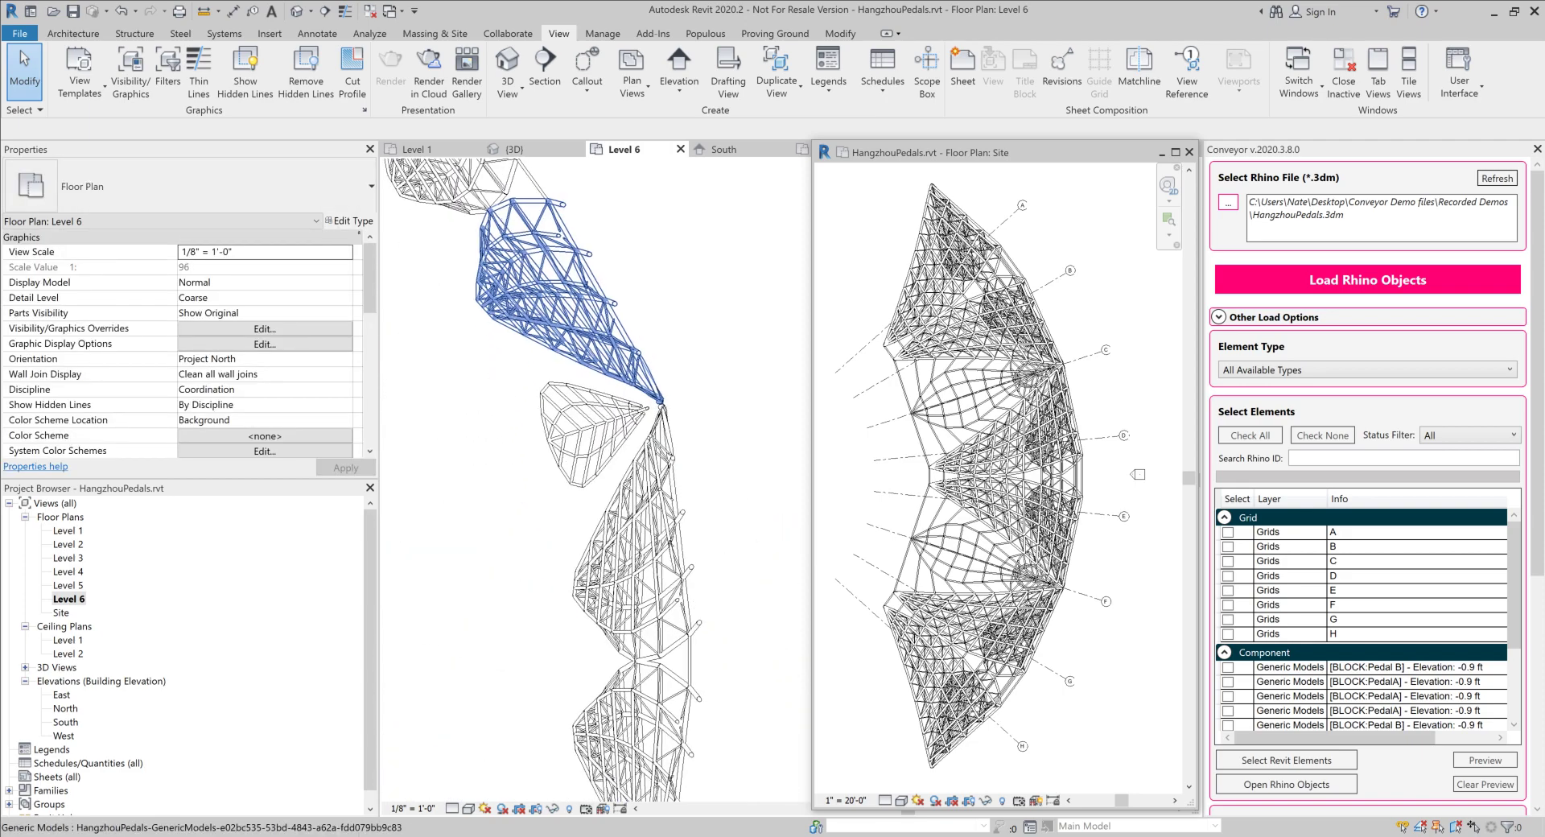
{"action": "scroll", "coordinate": [659, 398], "scroll_direction": "down", "scroll_amount": 2}
{"action": "scroll", "coordinate": [660, 399], "scroll_direction": "up", "scroll_amount": 8}
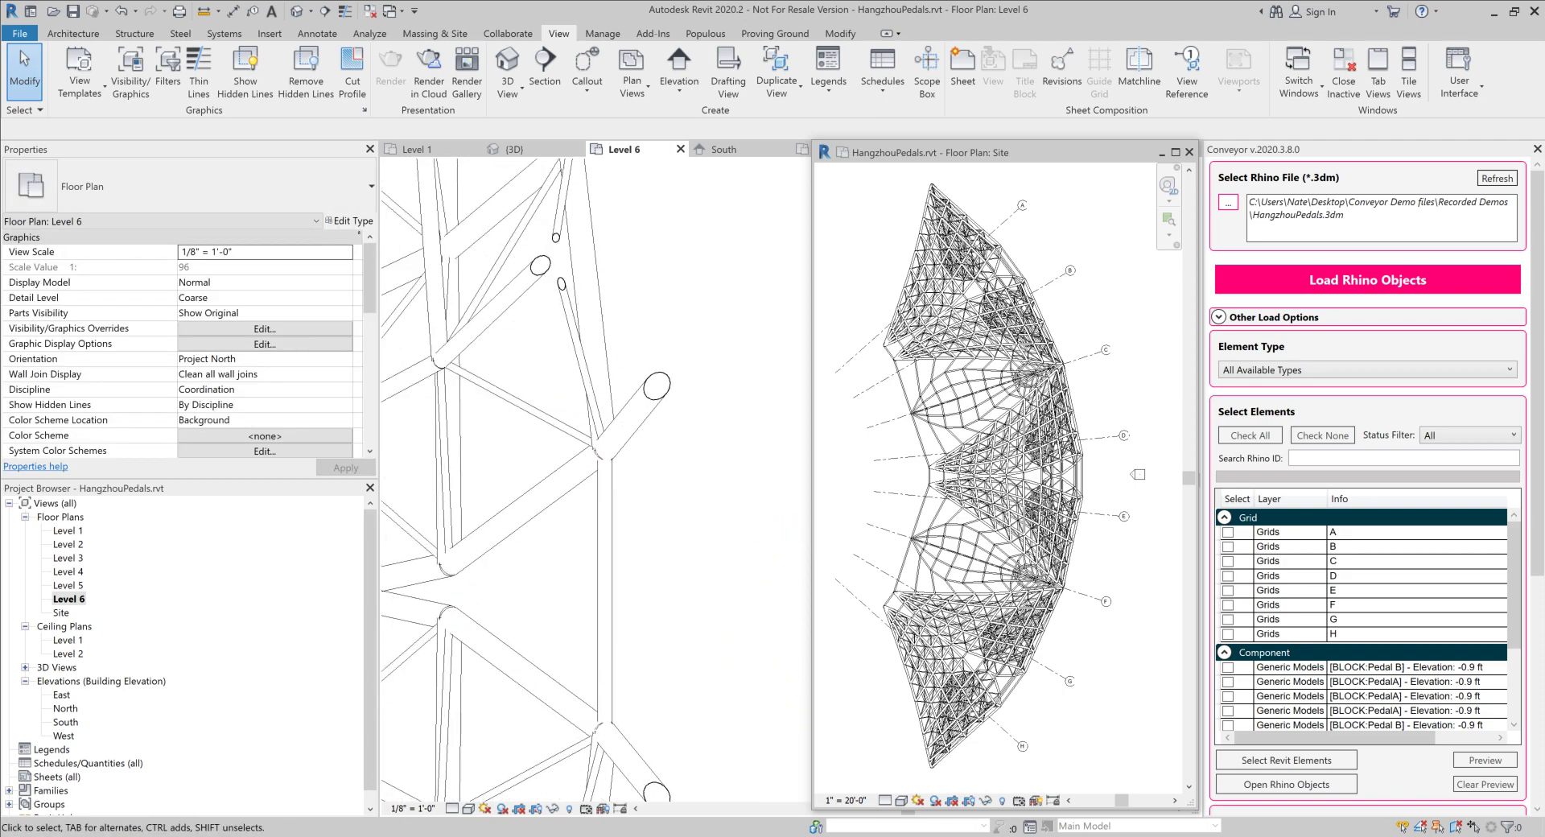
{"action": "scroll", "coordinate": [742, 424], "scroll_direction": "down", "scroll_amount": 8}
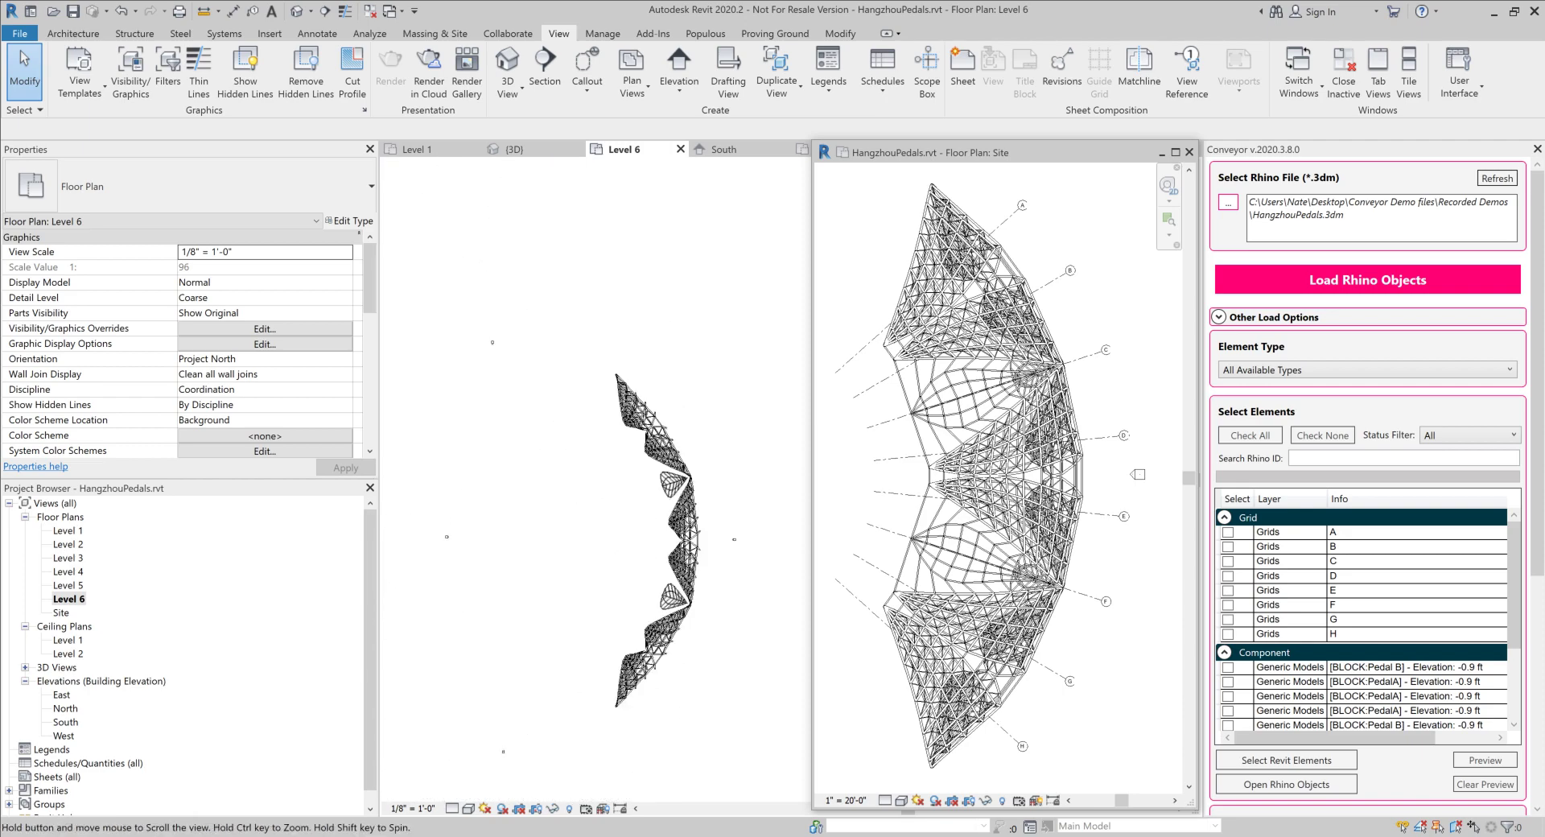
{"action": "scroll", "coordinate": [742, 423], "scroll_direction": "up", "scroll_amount": 4}
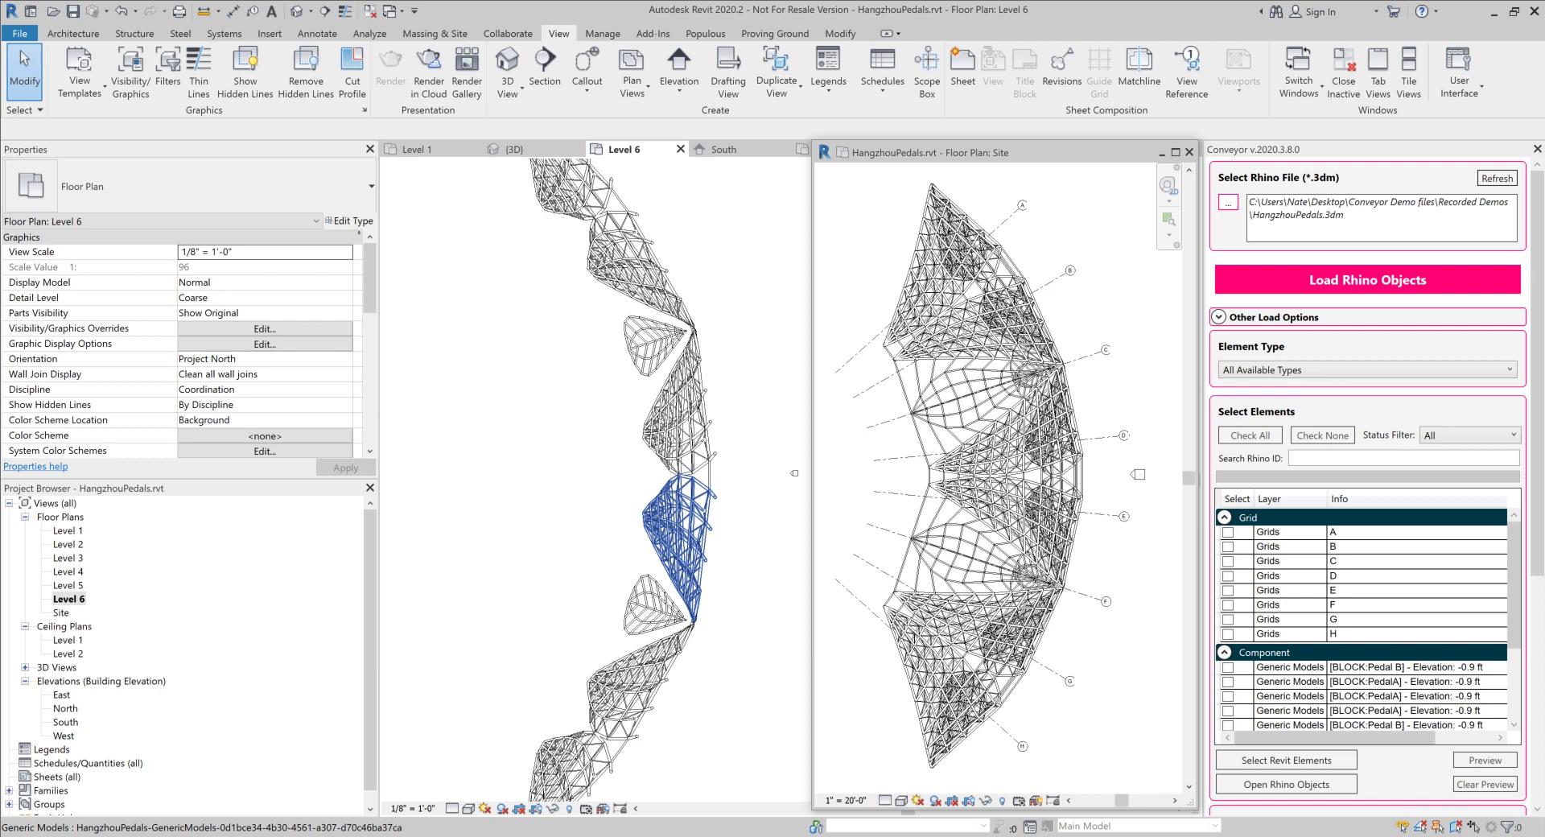
{"action": "scroll", "coordinate": [628, 598], "scroll_direction": "down", "scroll_amount": 2}
{"action": "middle_click_drag", "start_coordinate": [627, 598], "coordinate": [649, 577]}
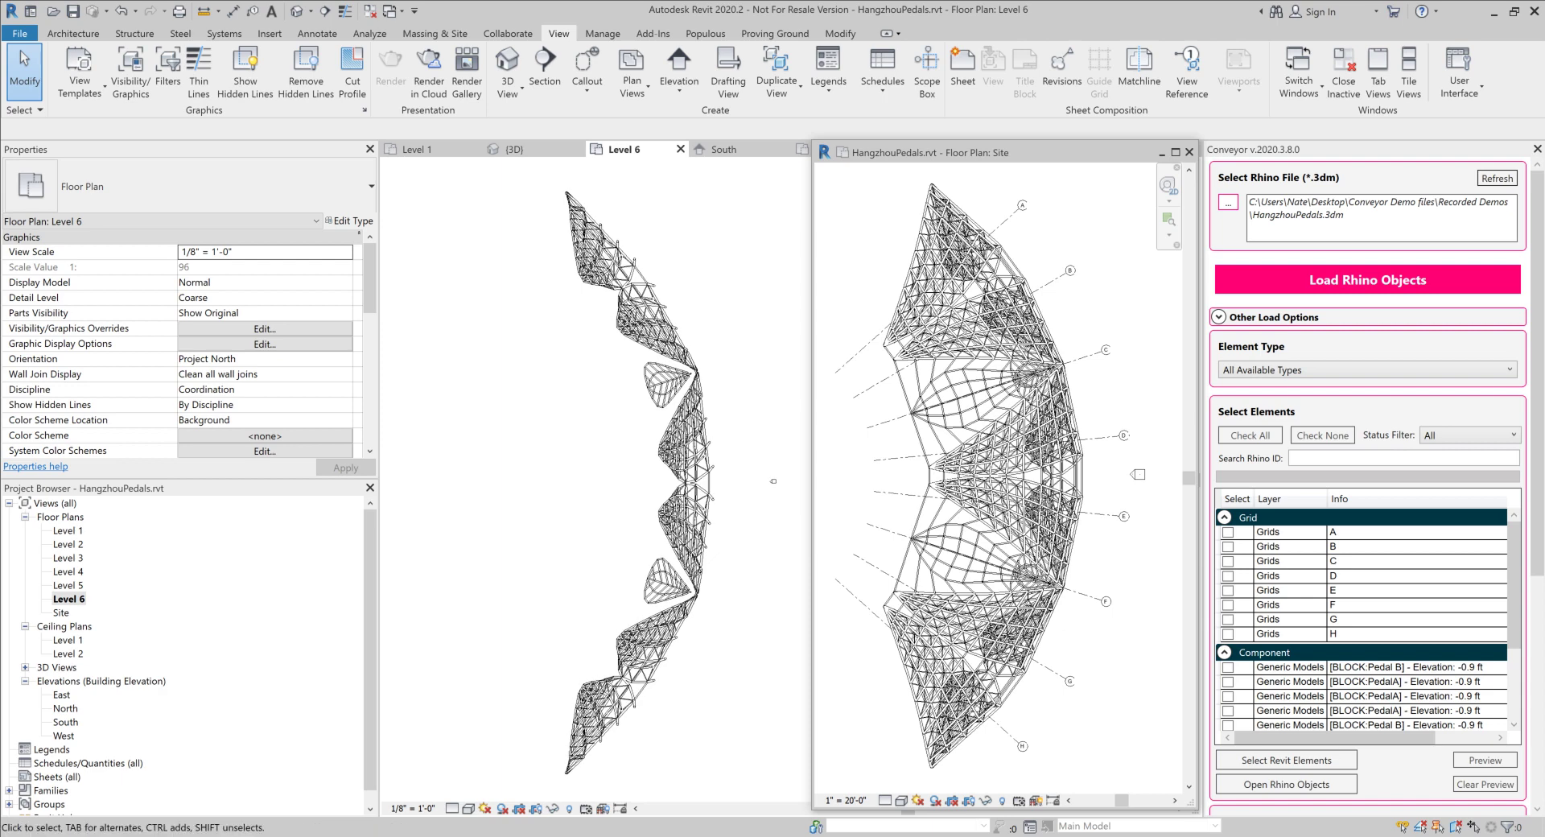